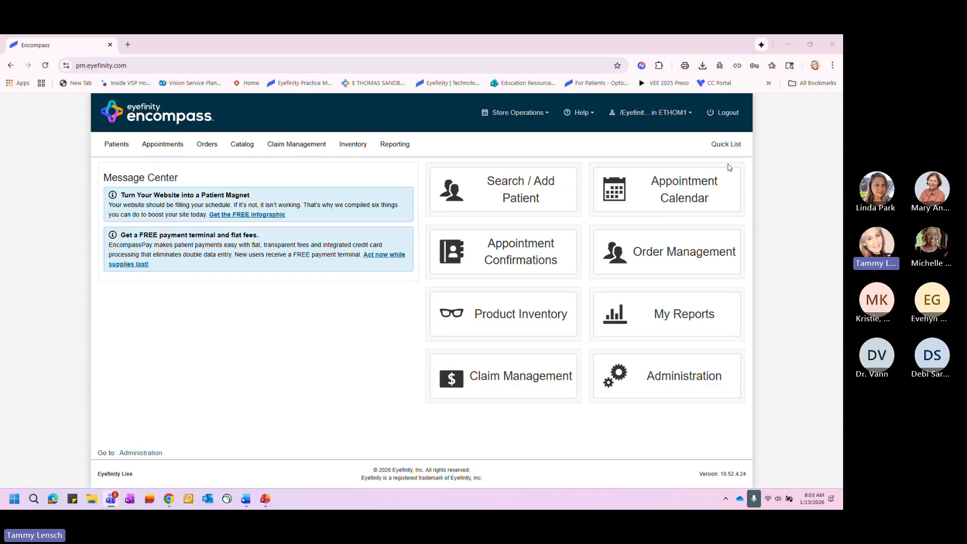
- Open the label printing section of the product inventory
left_click(345, 146)
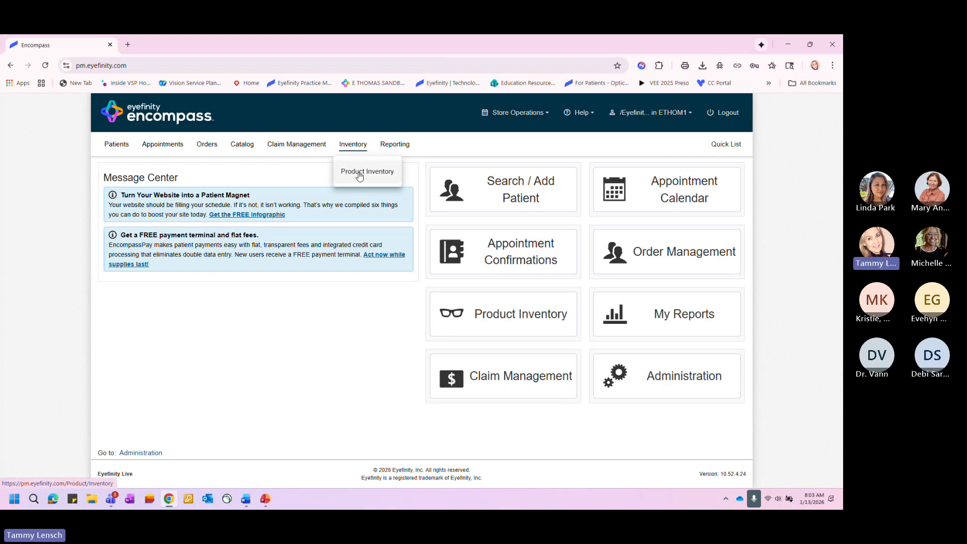
left_click(359, 173)
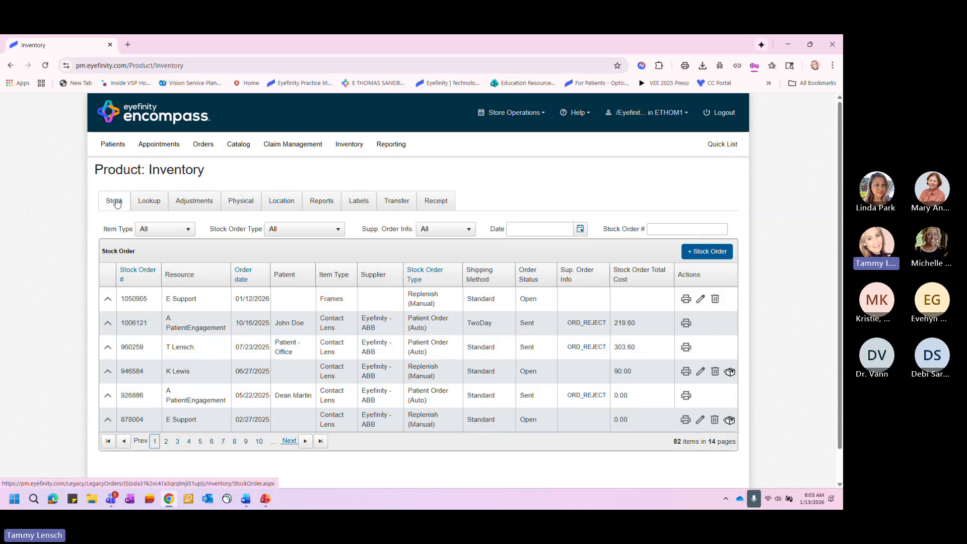
left_click(149, 202)
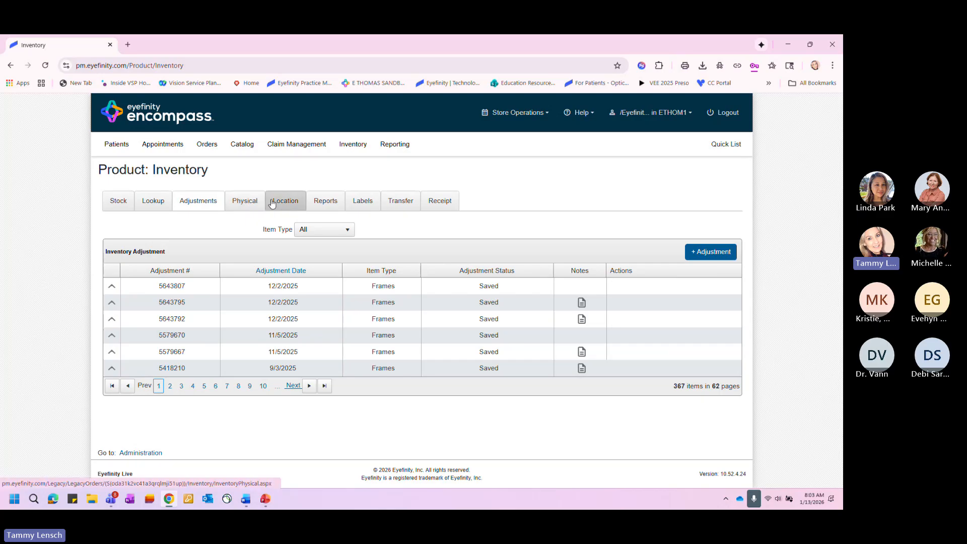
left_click(366, 202)
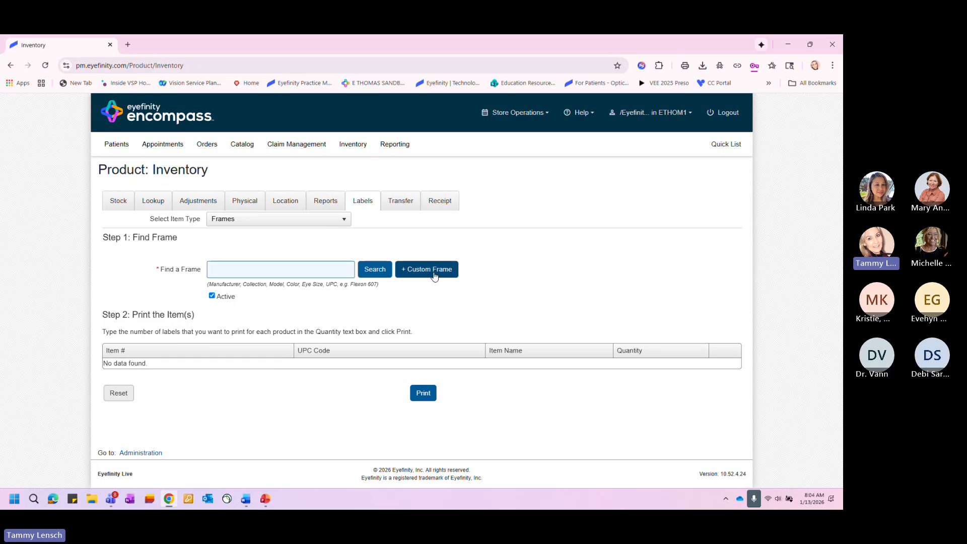
- Set the label item type to Accessory and select Band- Sport Band - Kids, Cord- Blk Cord and Nosepad
left_click(248, 223)
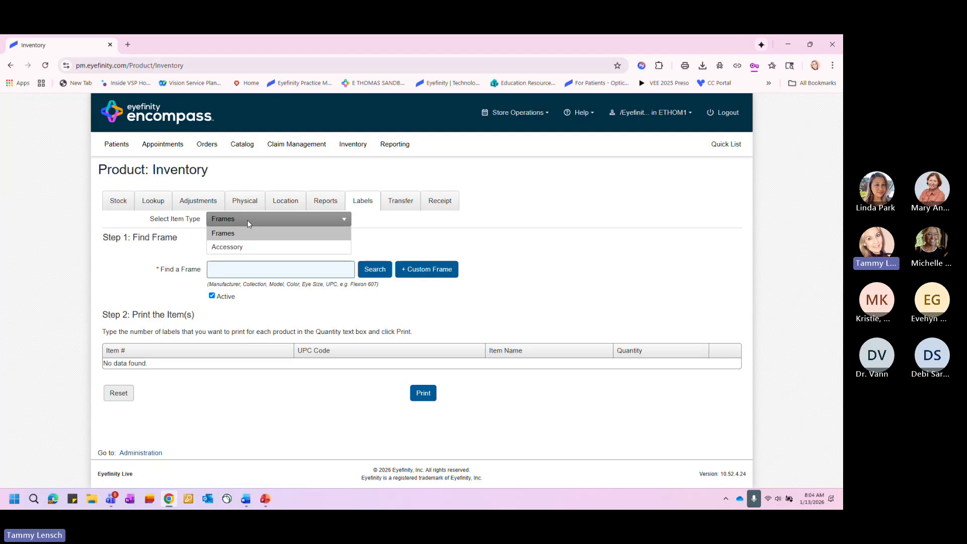
left_click(255, 247)
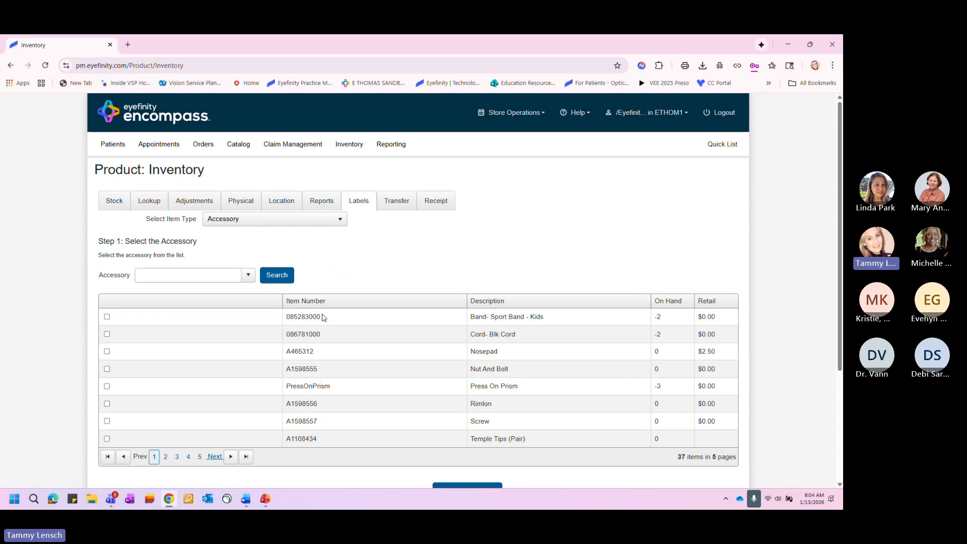
left_click(107, 316)
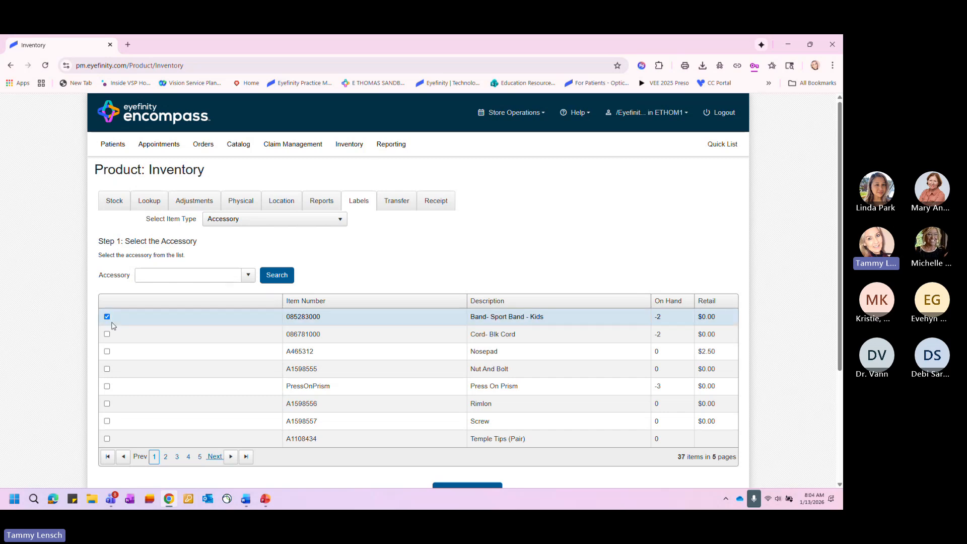
left_click(107, 334)
left_click(107, 351)
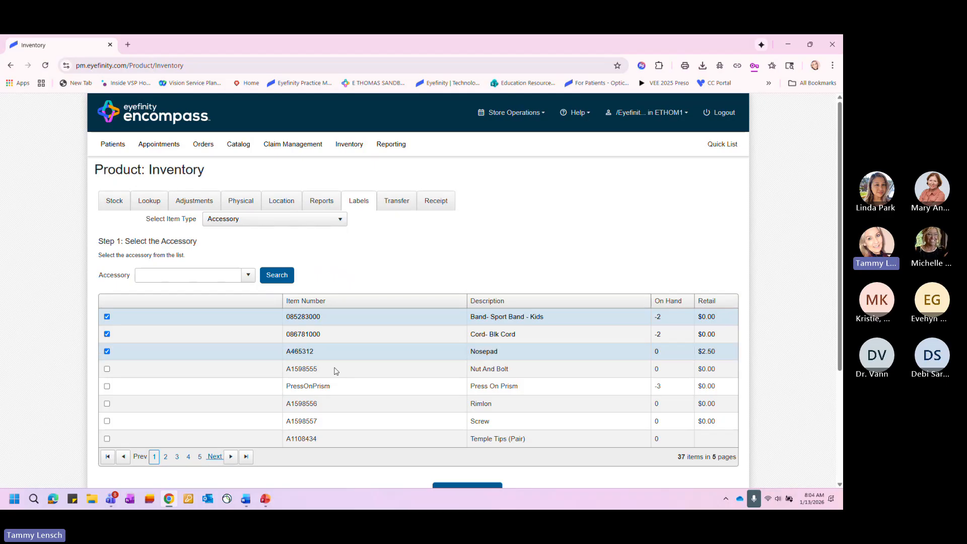
scroll(359, 364, "down", 2)
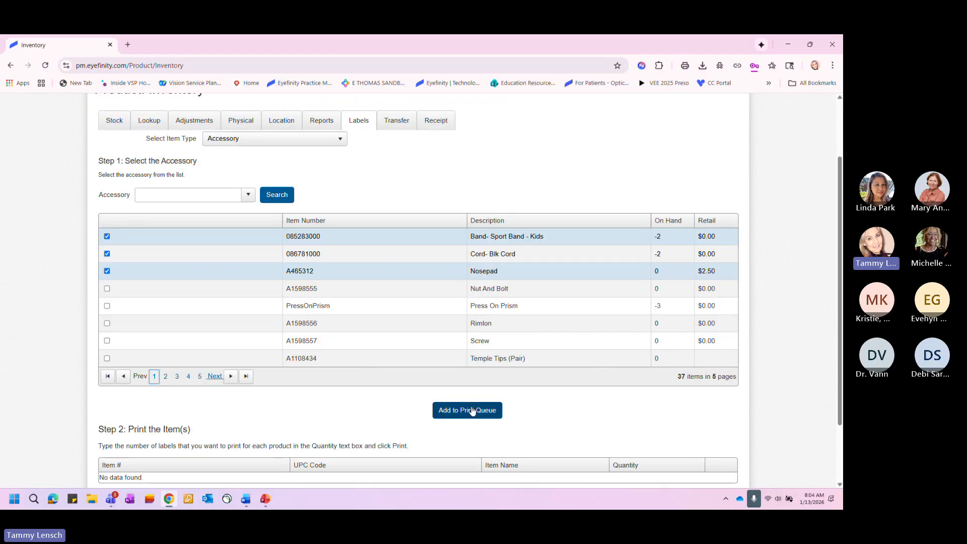
scroll(469, 412, "down", 2)
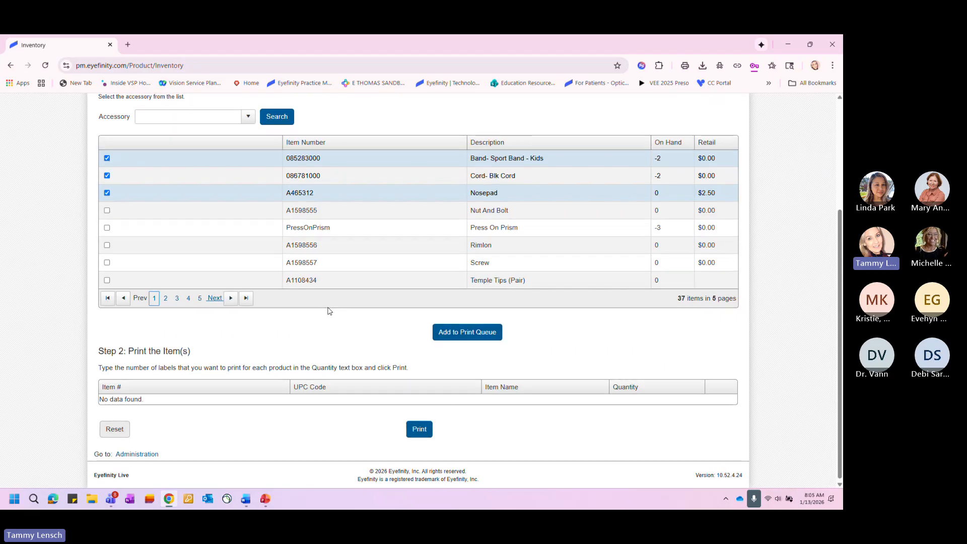
scroll(330, 310, "up", 2)
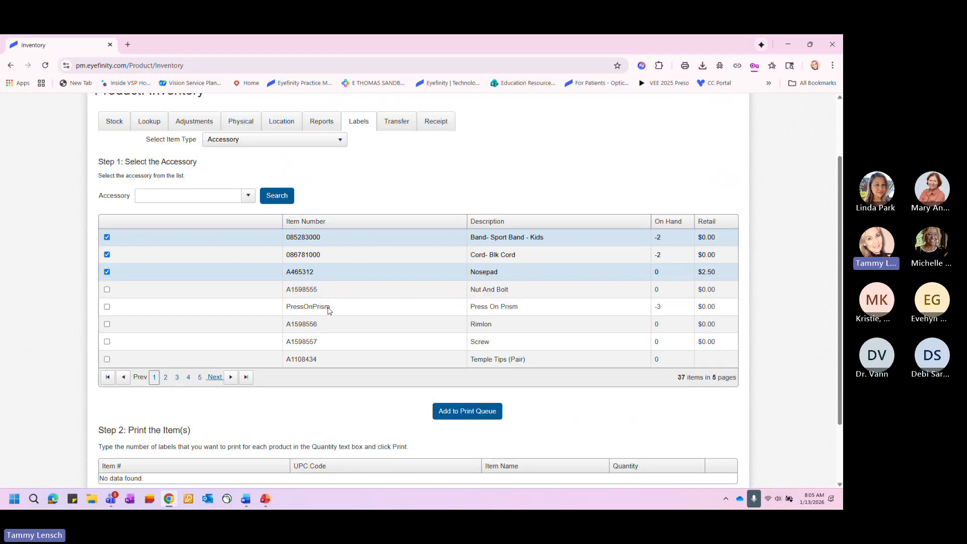
- Set the label item type to Frames and search the active frames for "flexon 607"
left_click(257, 142)
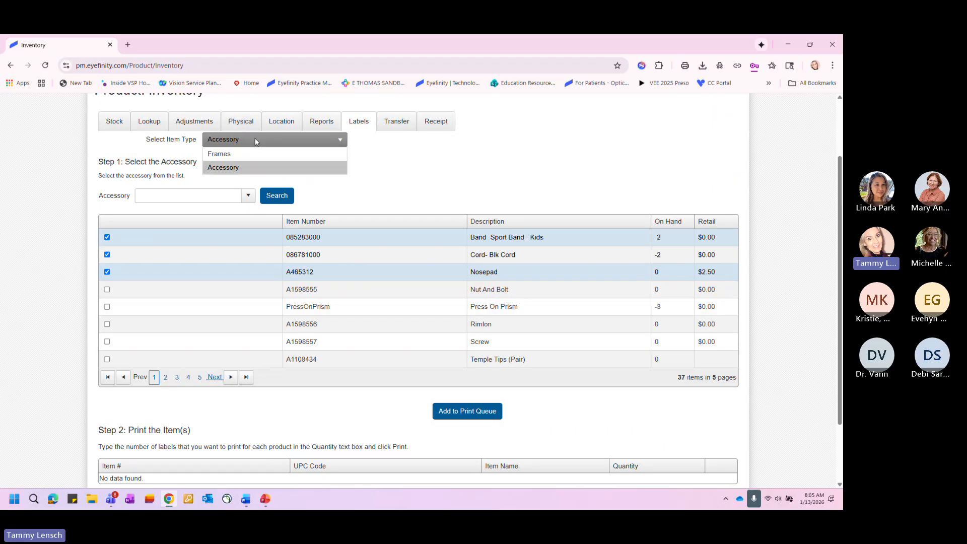
left_click(235, 154)
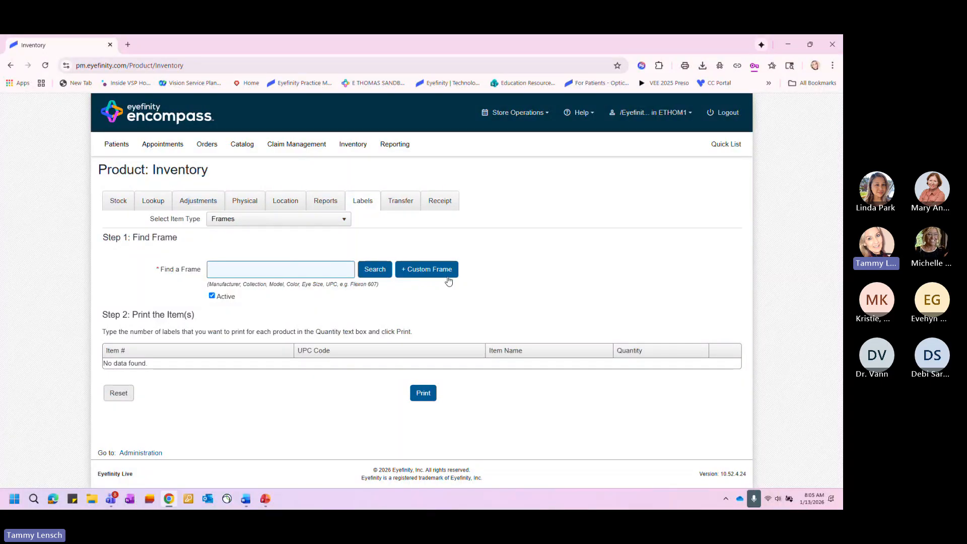
left_click(236, 270)
left_click(212, 296)
left_click(212, 296)
left_click(216, 269)
type("fle")
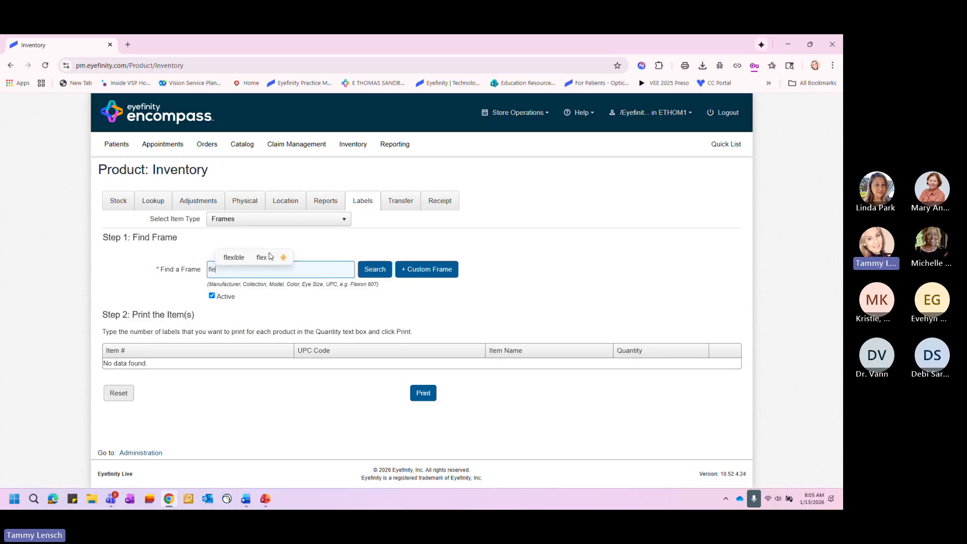
type("xon 607")
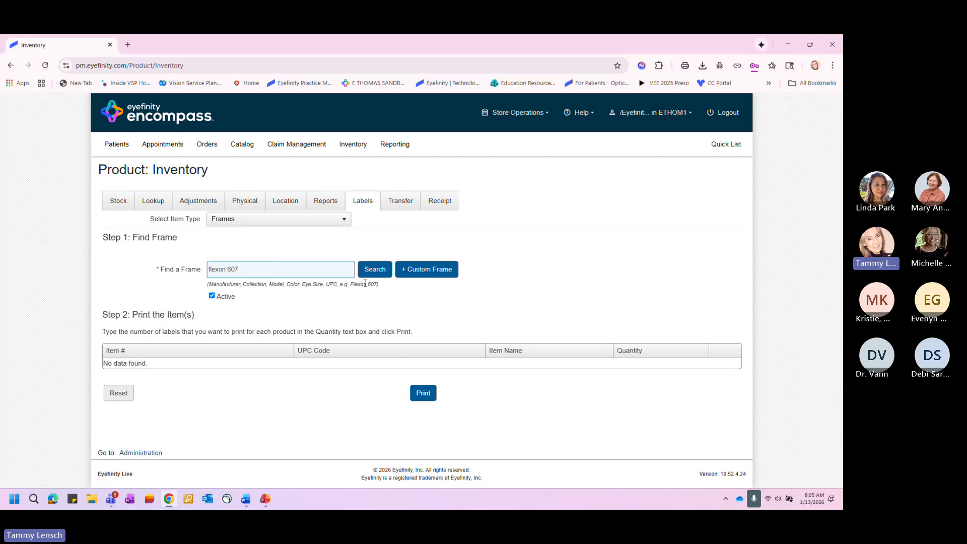
left_click(375, 272)
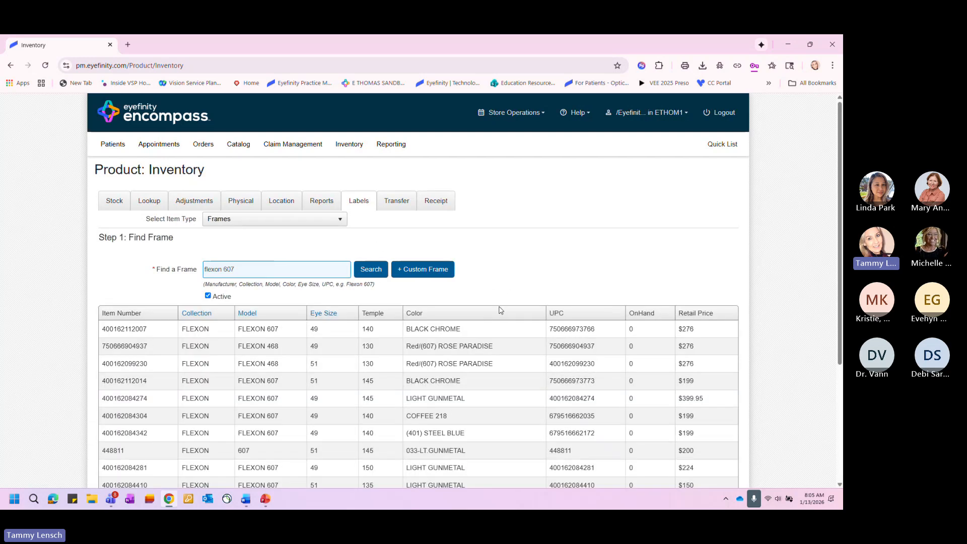
- Add the size 49 Flexon 607 frames in Black Chrome, Light Gunmetal (temple 145) and (401) Steel Blue to the label print list
scroll(492, 320, "down", 2)
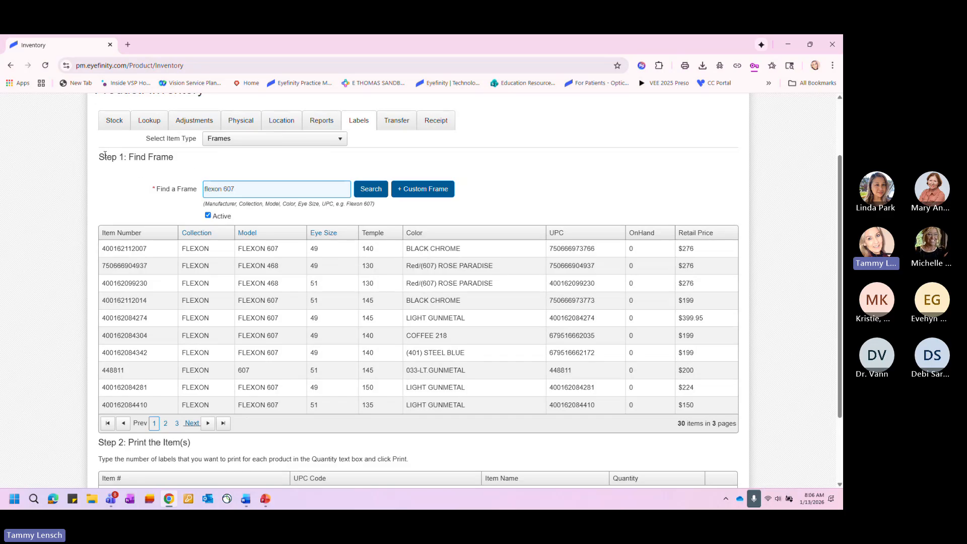
scroll(142, 184, "down", 2)
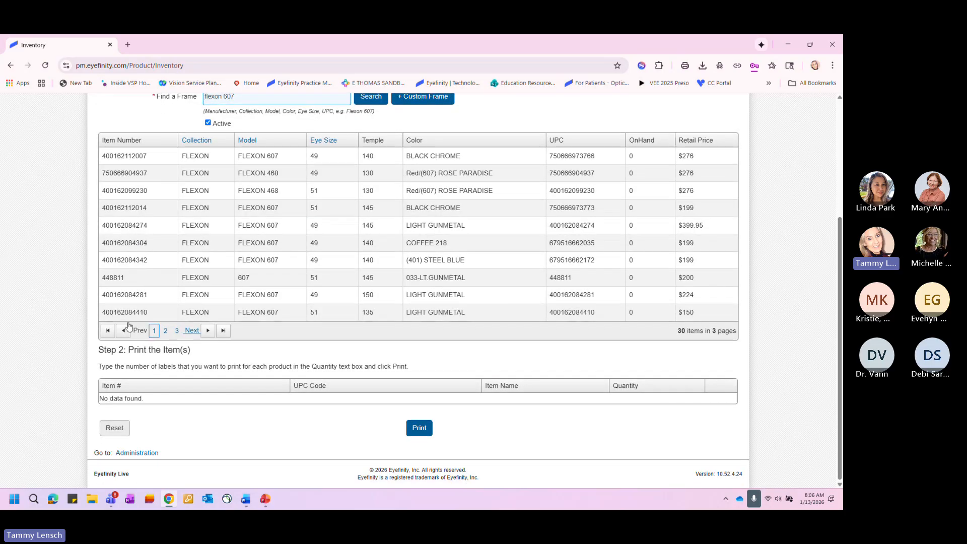
scroll(334, 295, "up", 2)
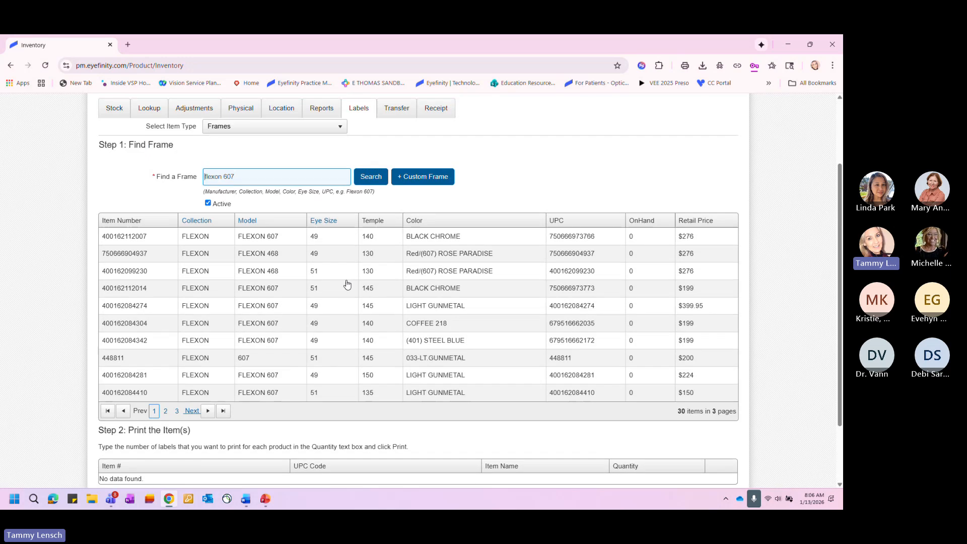
left_click(412, 241)
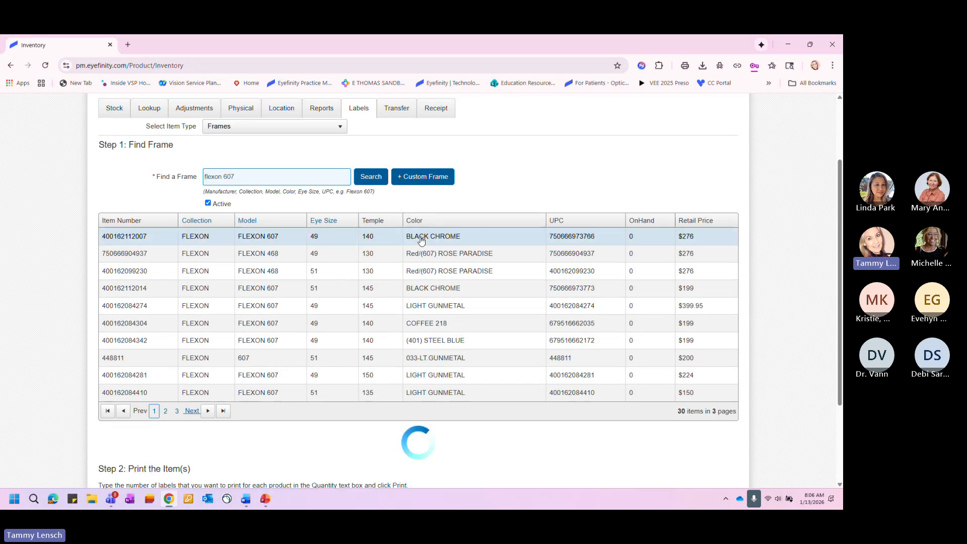
scroll(480, 262, "down", 1)
scroll(361, 380, "down", 1)
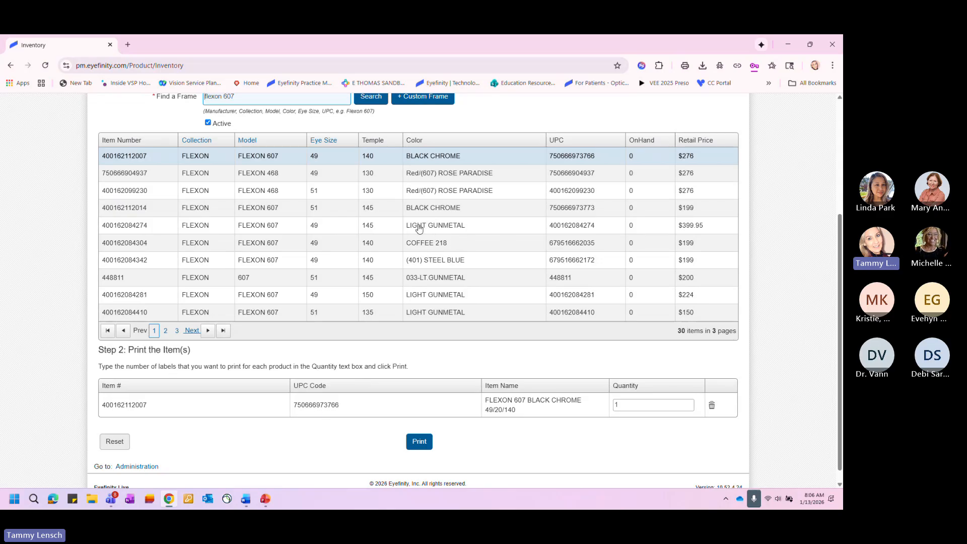
left_click(443, 231)
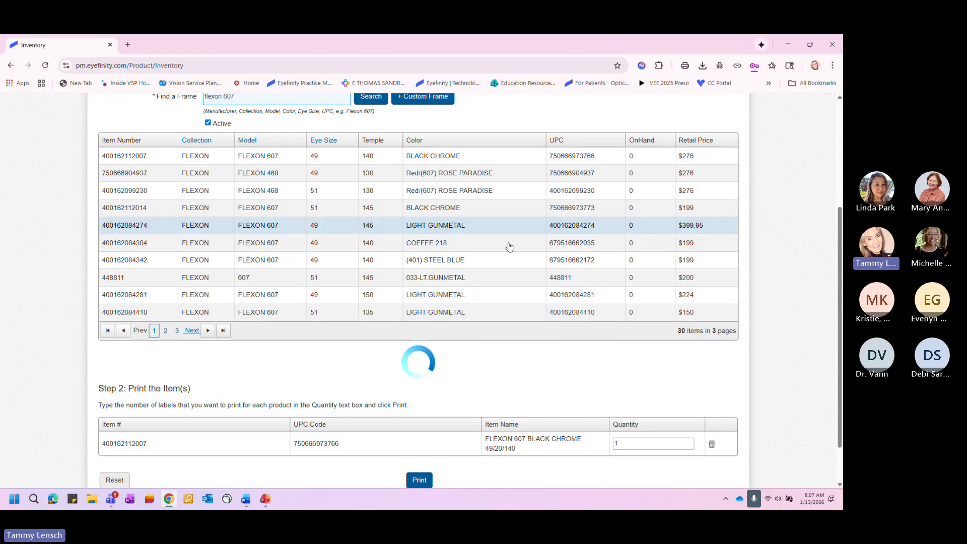
scroll(361, 367, "down", 1)
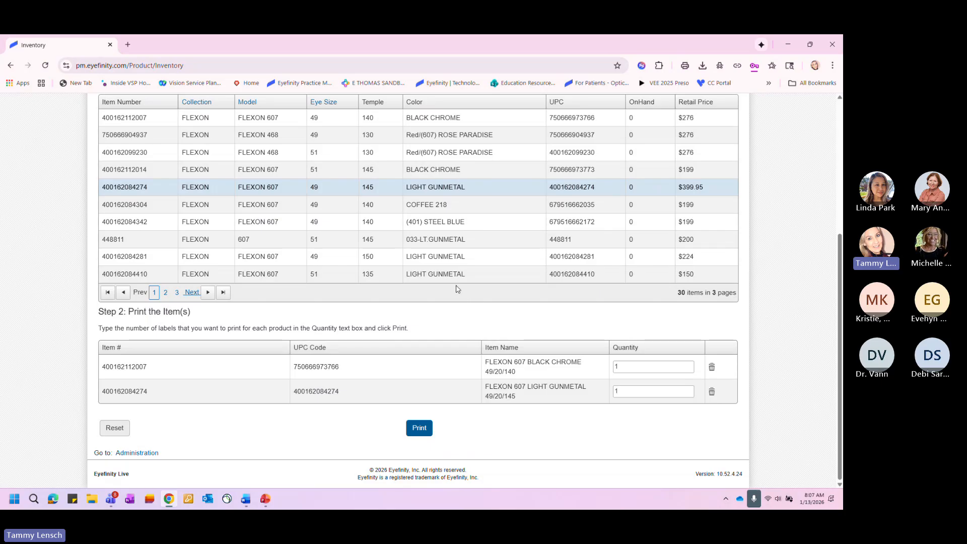
left_click(446, 226)
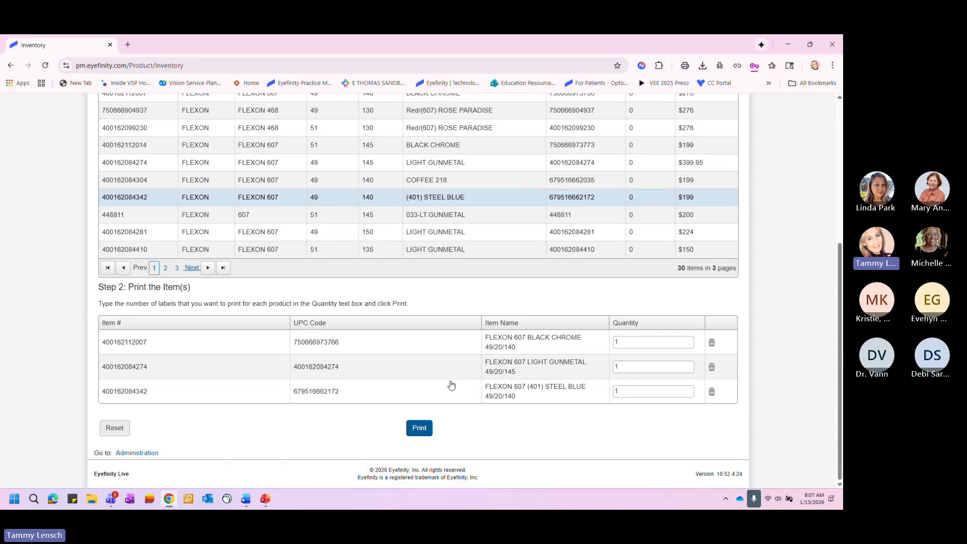
- Replace the frame search term with "ck185" and run the search
scroll(364, 320, "up", 3)
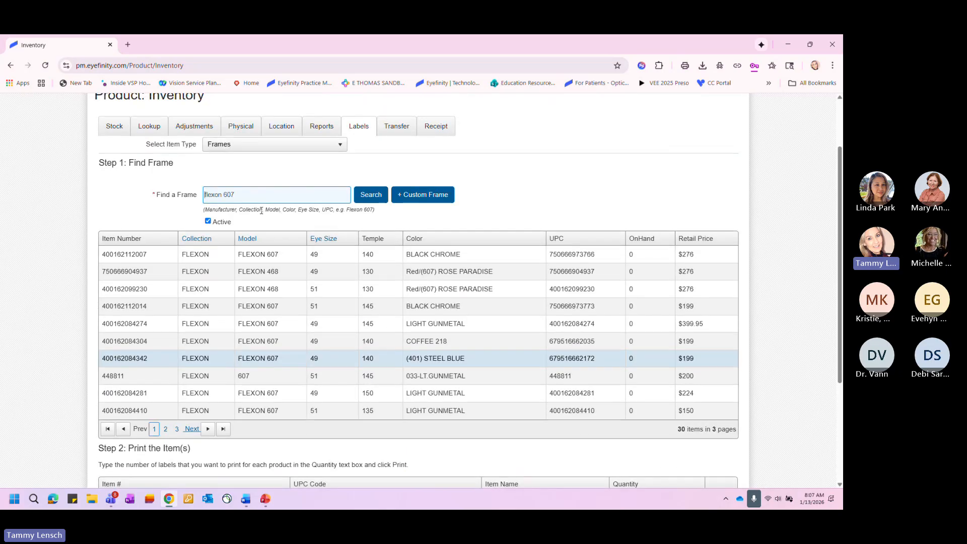
left_click_drag(250, 196, 186, 192)
type("ck185")
left_click(371, 195)
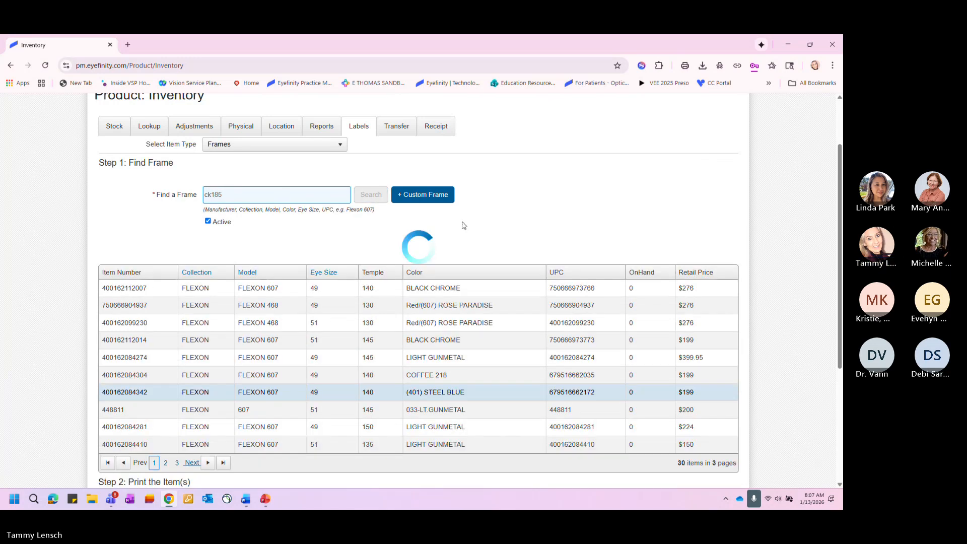
- Add CK18545 (201) Dark Brown, CK18511 (412) Navy Havana and CK18514 (106) Cream Tortoise to the label print list
scroll(390, 329, "down", 2)
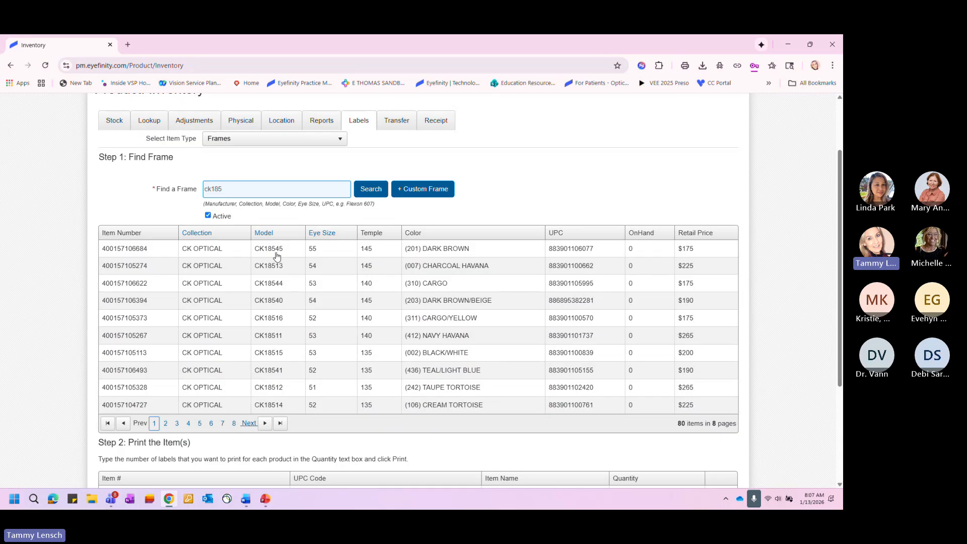
left_click(461, 254)
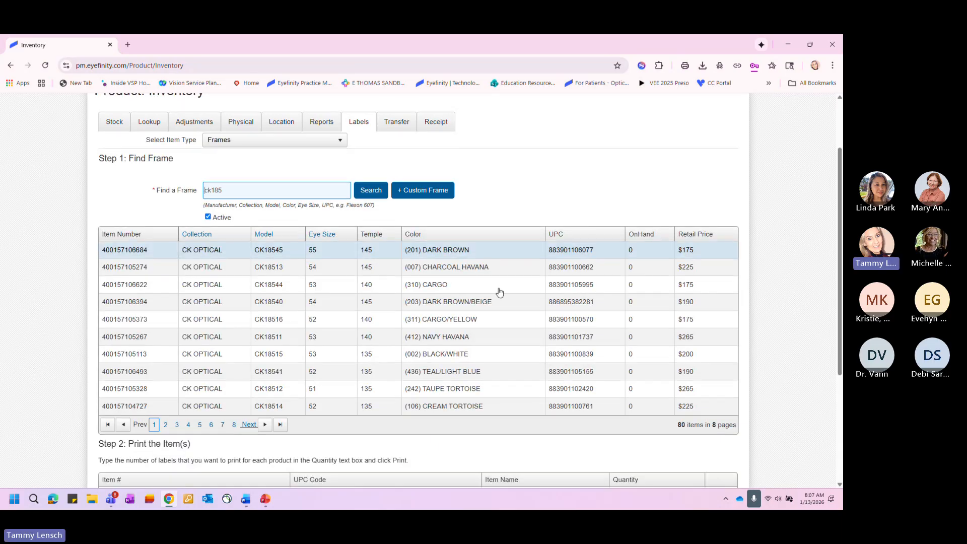
scroll(495, 294, "down", 2)
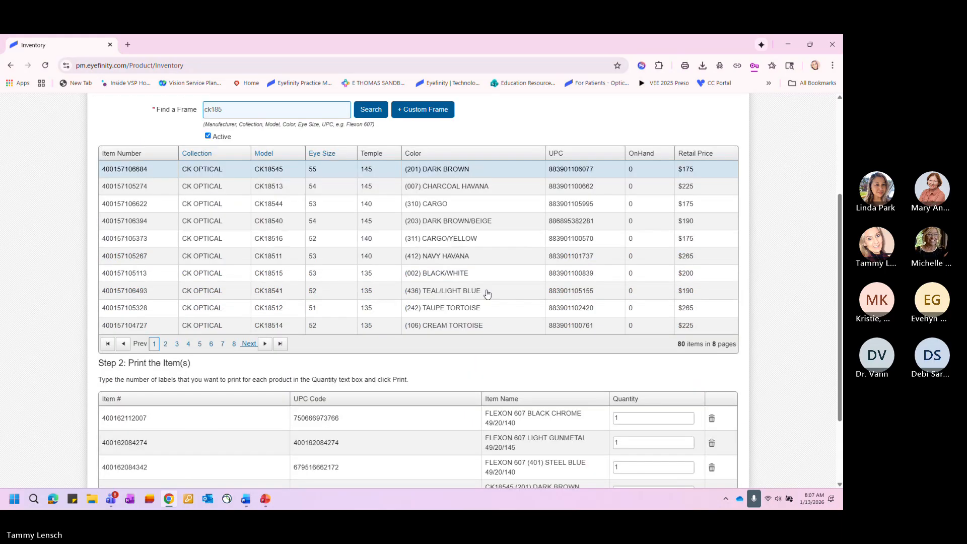
left_click(443, 258)
scroll(488, 281, "down", 2)
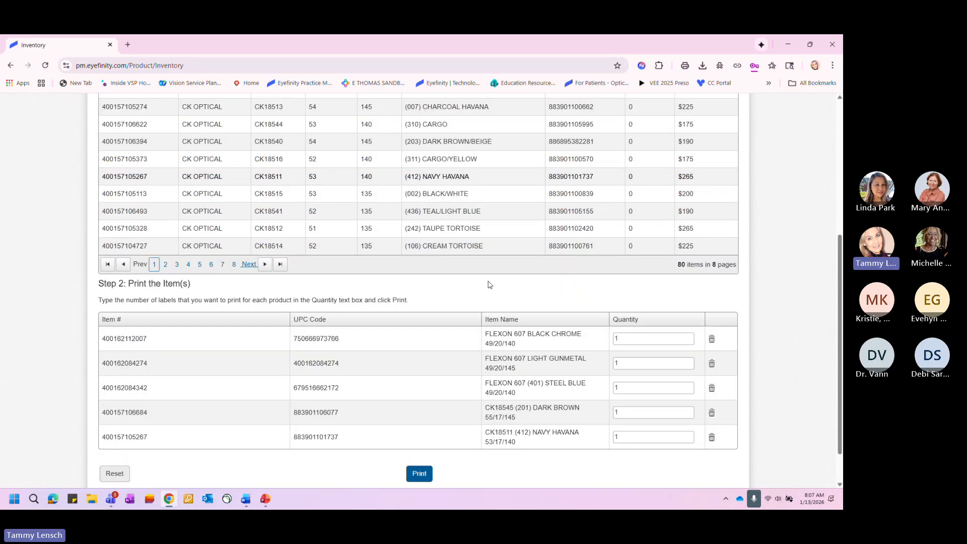
left_click(431, 250)
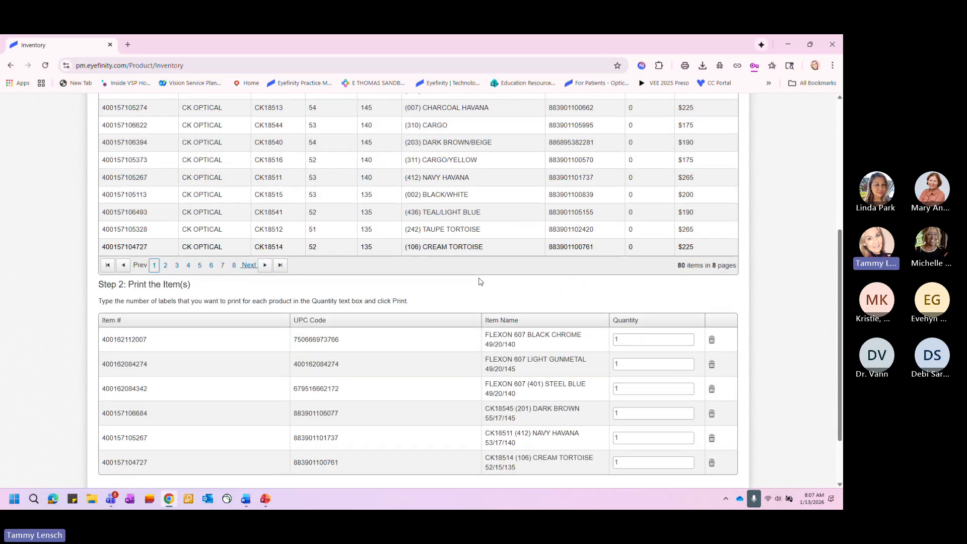
- Set the label quantity to 5 for the first five frames in the print list and 2 for CK18514 Cream Tortoise
scroll(415, 300, "down", 2)
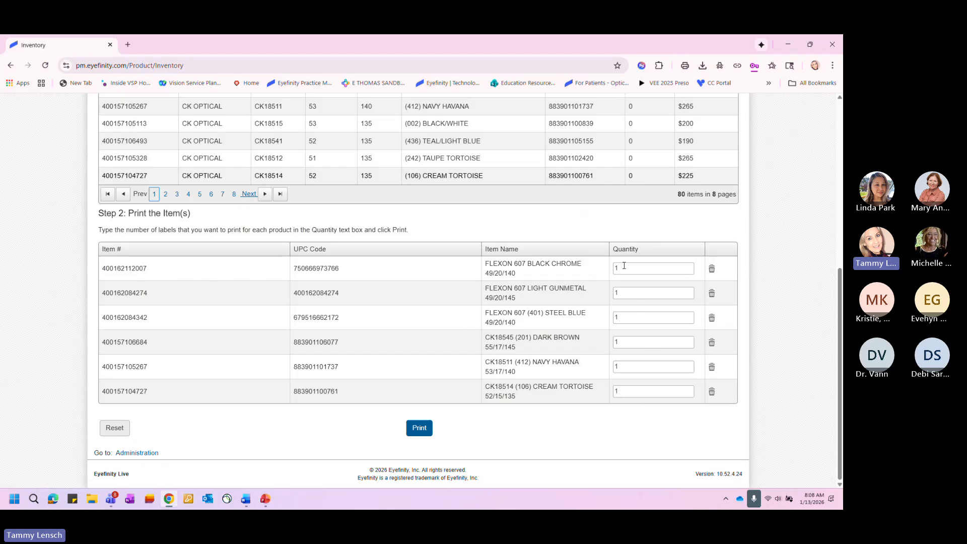
double_click(628, 270)
type("5")
key("Tab")
left_click_drag(640, 290, 611, 290)
type("5")
double_click(630, 316)
type("5")
double_click(629, 342)
type("5")
double_click(628, 366)
type("5")
double_click(625, 390)
- Delete CK18545 (201) Dark Brown from the label print list and review the remaining items
left_click(712, 344)
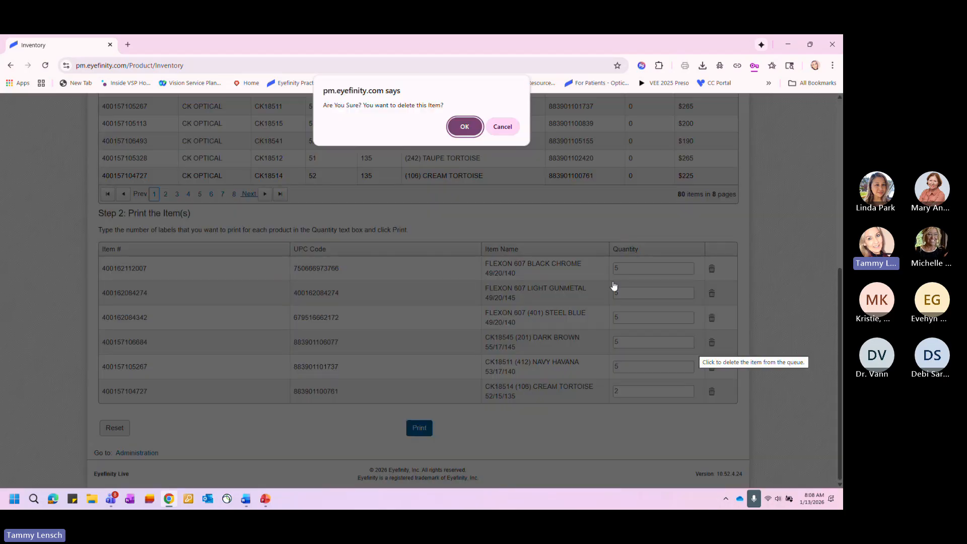
left_click(460, 127)
scroll(675, 360, "down", 3)
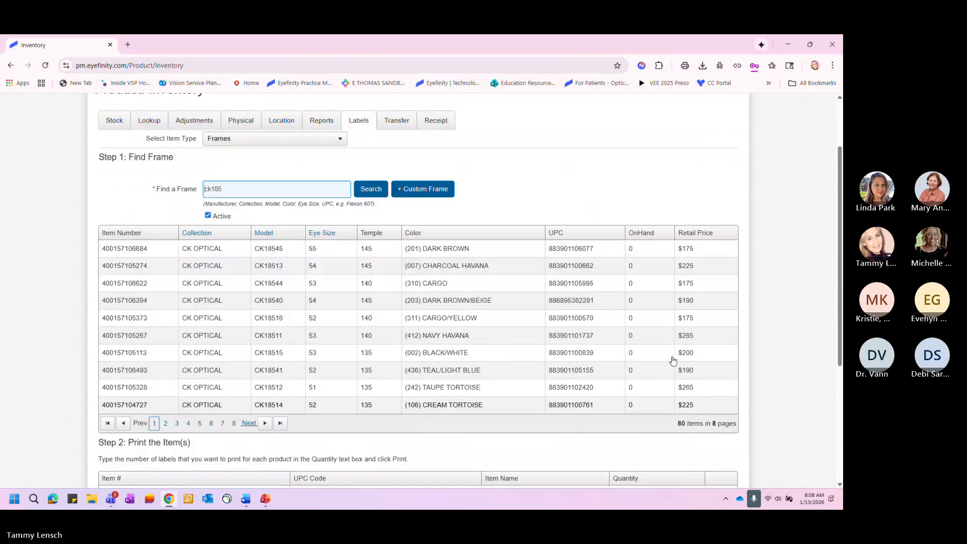
scroll(674, 361, "down", 4)
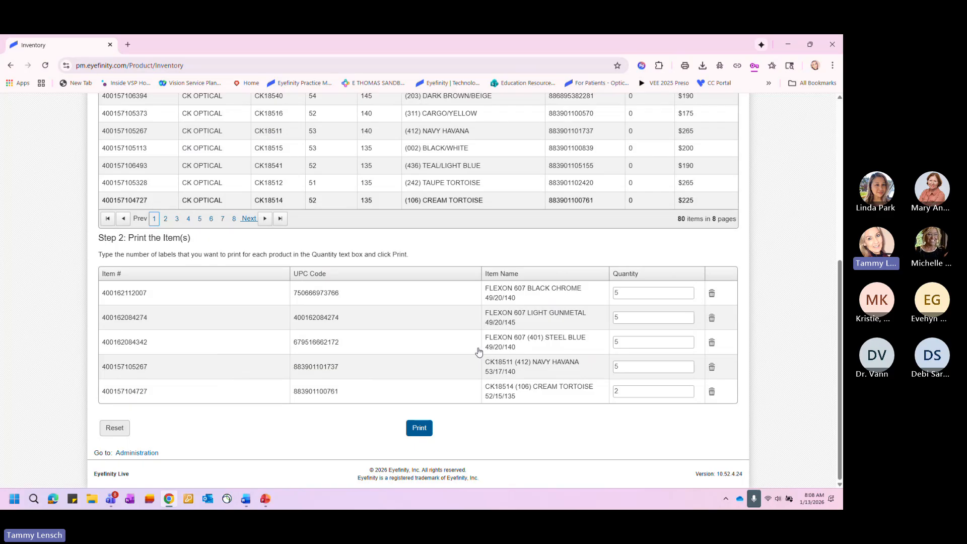
- Generate the printable labels for the frames in the print list and maximize the preview window
scroll(443, 327, "up", 3)
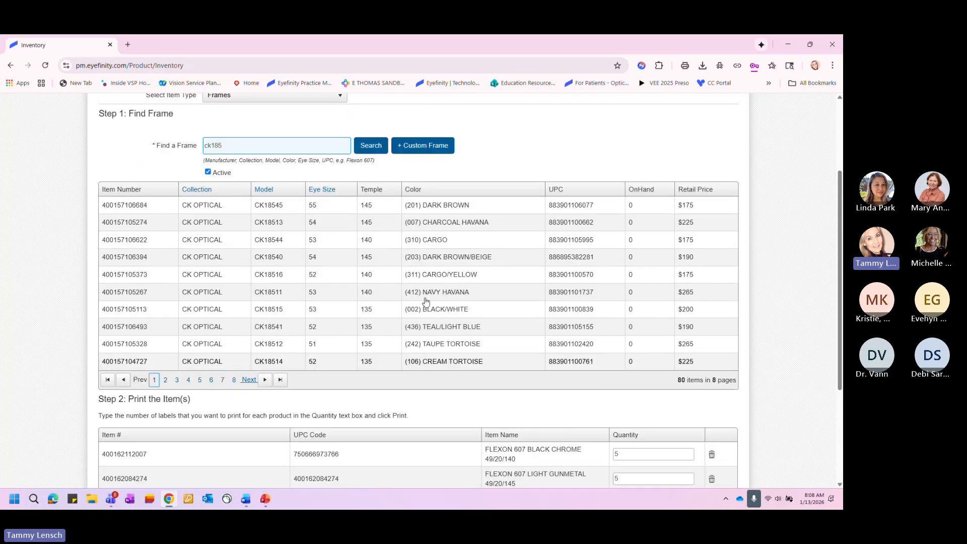
scroll(418, 284, "down", 3)
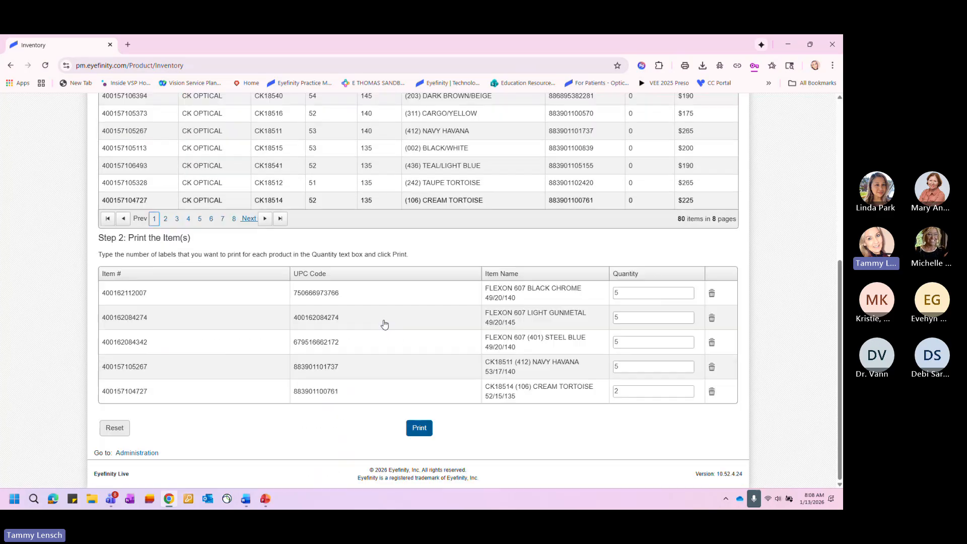
left_click(419, 429)
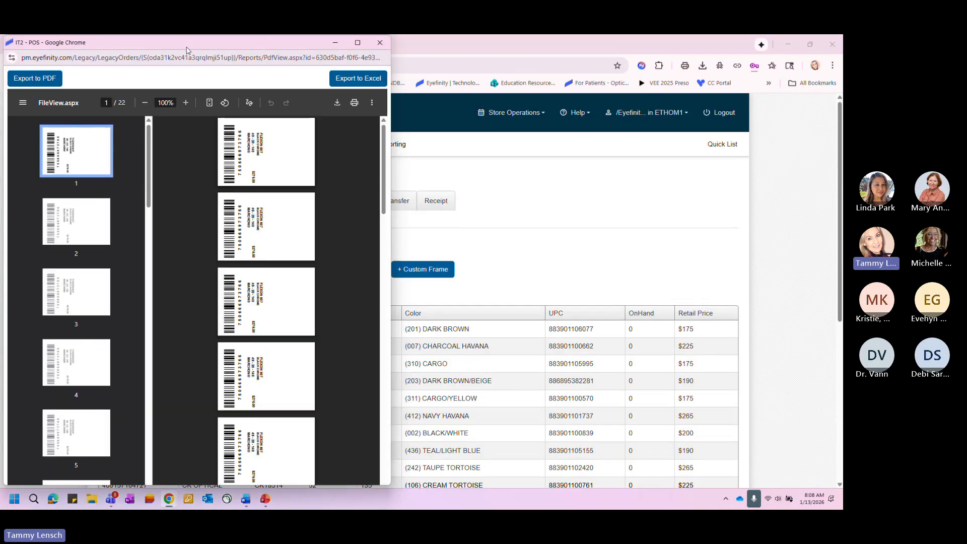
left_click_drag(187, 50, 224, 80)
left_click(394, 76)
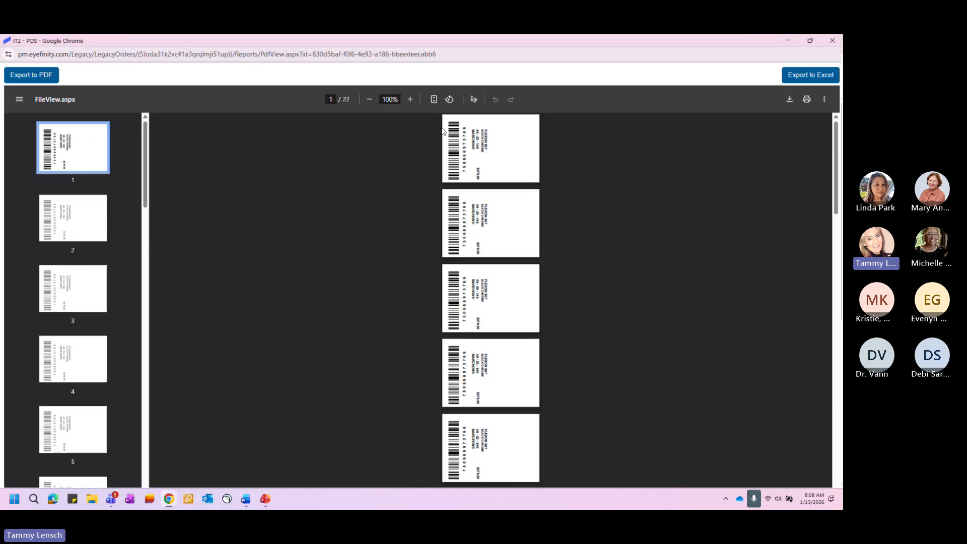
- Enlarge the label preview to 250%, examine the barcode label layout of the FLEXON 607 frames, and close the preview
left_click(411, 99)
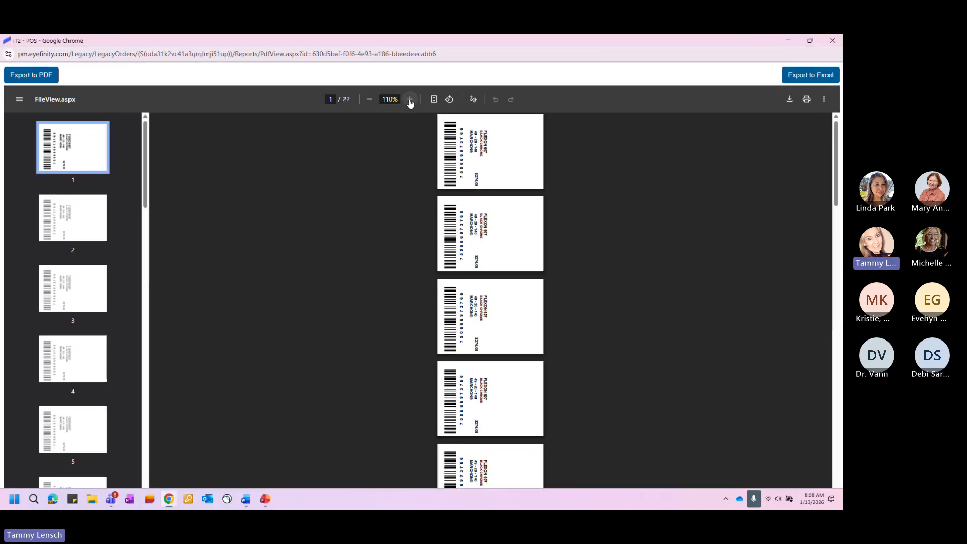
left_click(411, 99)
left_click(411, 99)
left_click(411, 99)
left_click(410, 100)
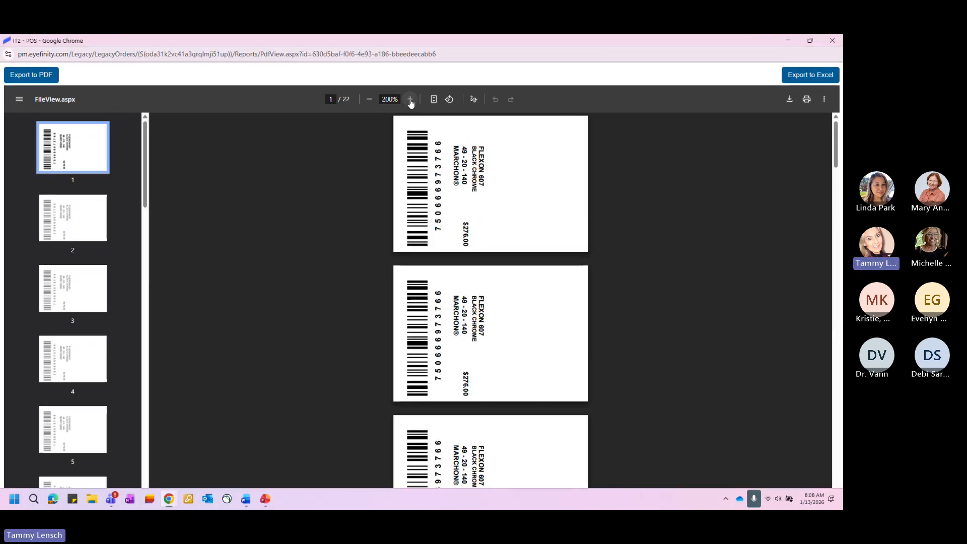
left_click(410, 100)
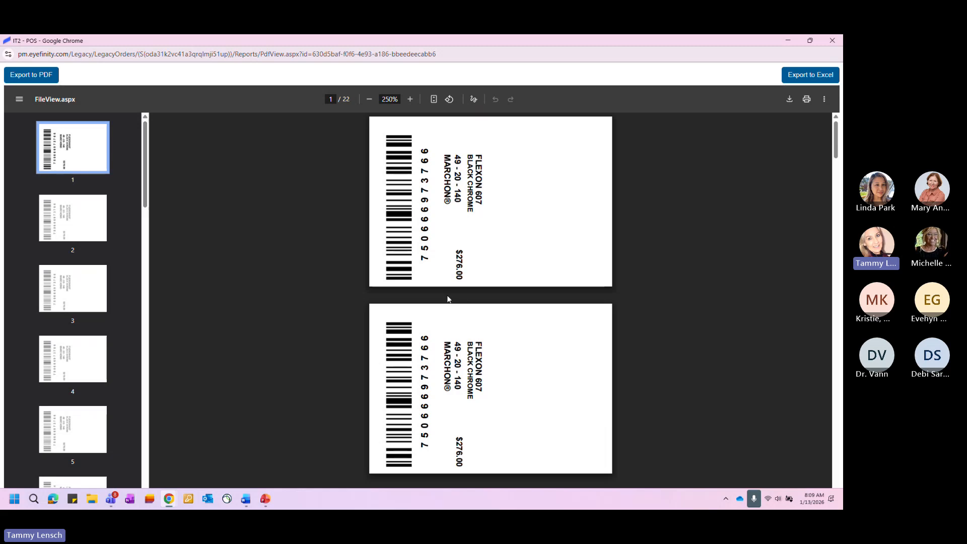
left_click(832, 40)
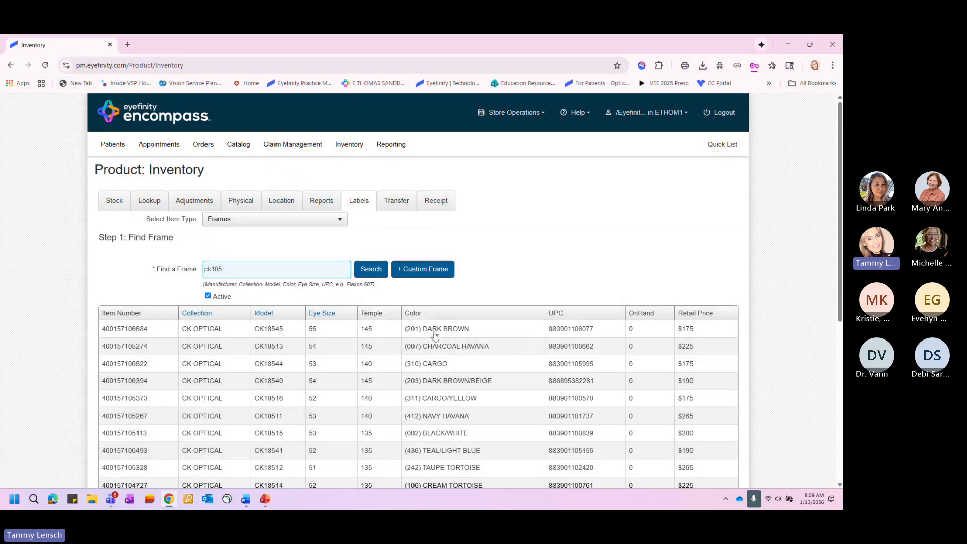
- Switch the label item type from Frames to Accessory
scroll(431, 342, "down", 3)
scroll(432, 341, "down", 3)
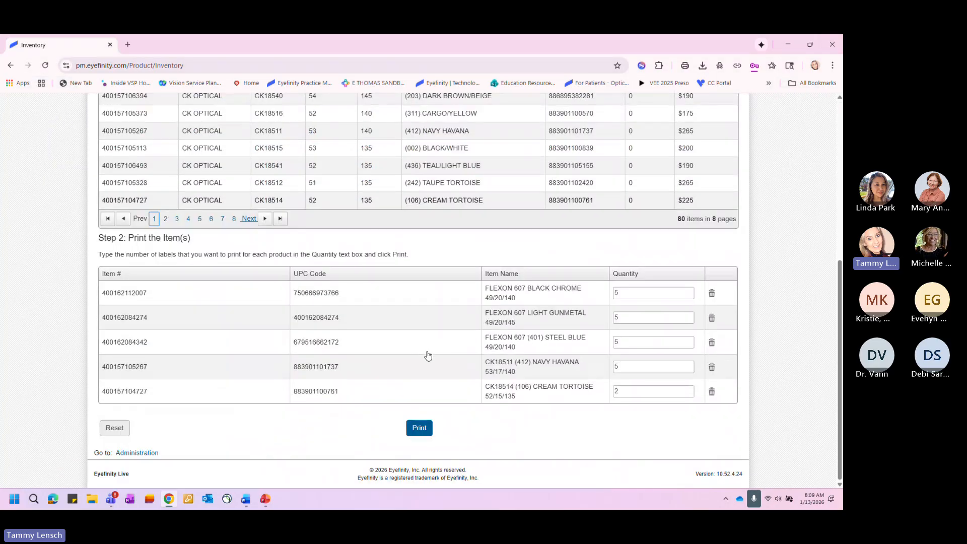
scroll(428, 357, "up", 5)
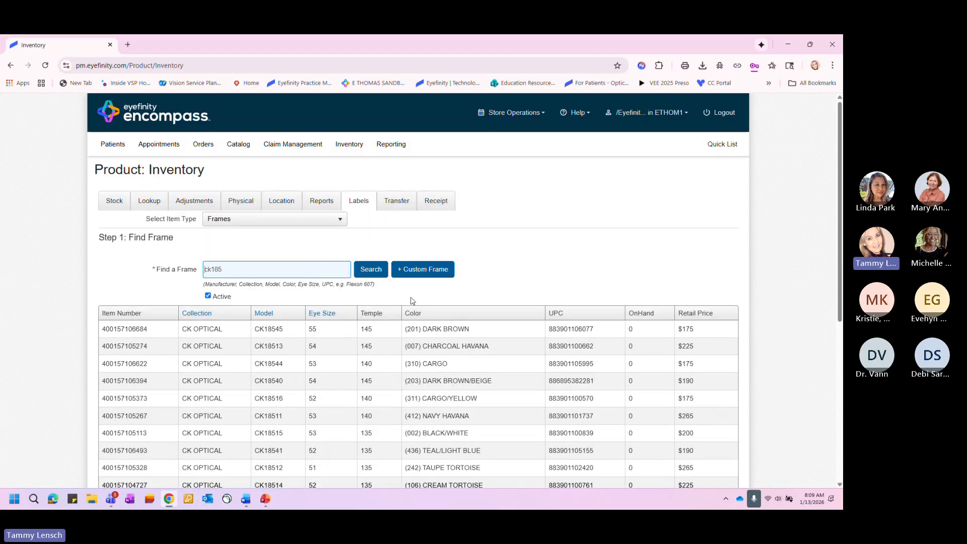
left_click(339, 220)
left_click(290, 247)
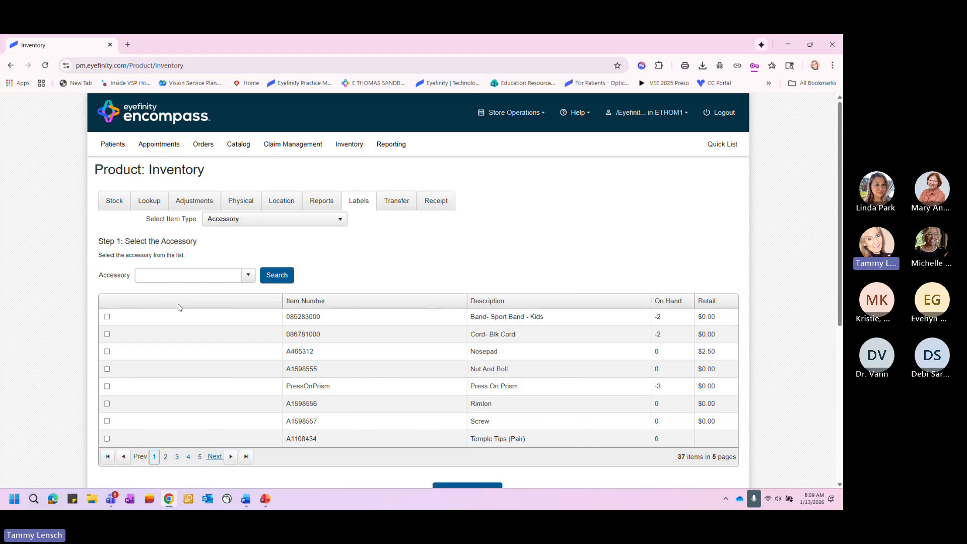
- Add the accessories Band- Sport Band - Kids and Cord- Blk Cord to the label print queue
left_click(106, 317)
left_click(107, 334)
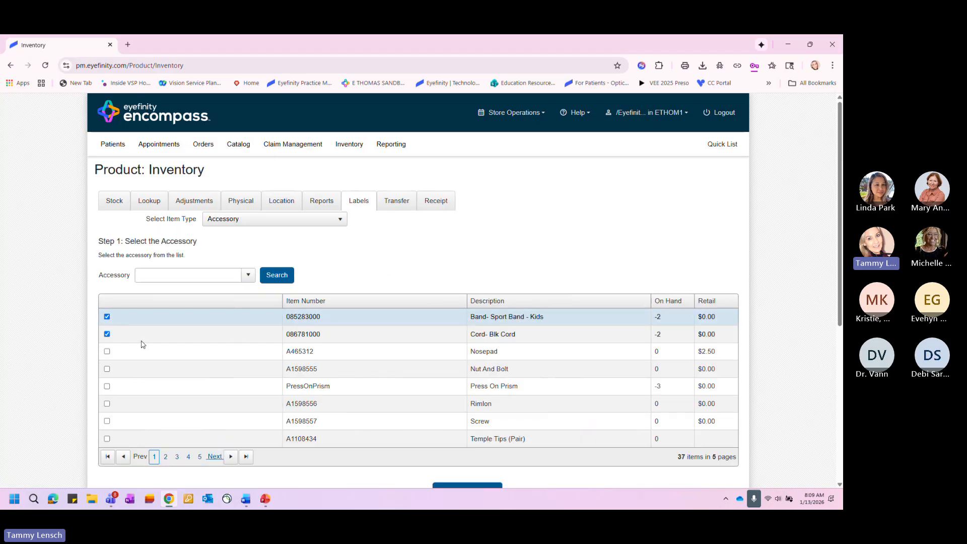
scroll(372, 337, "down", 2)
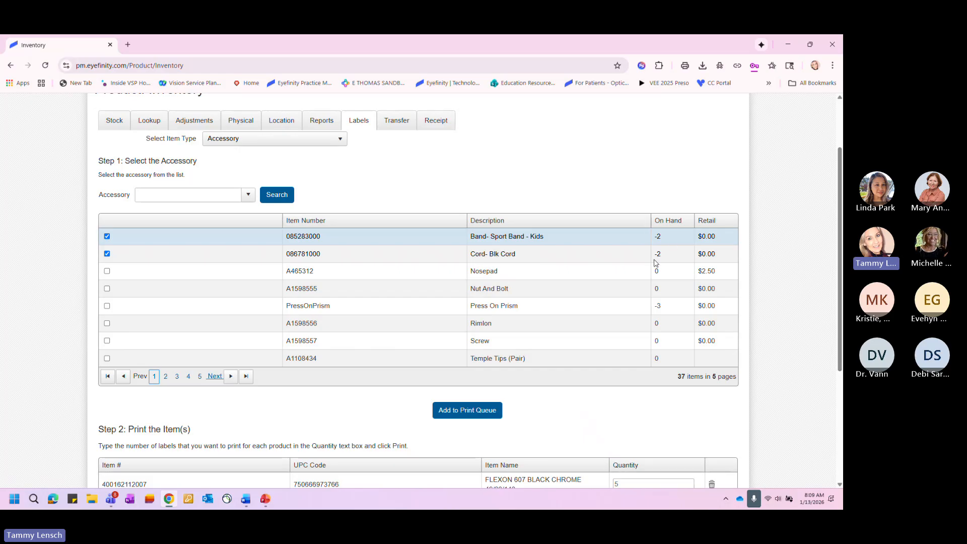
scroll(556, 297, "down", 3)
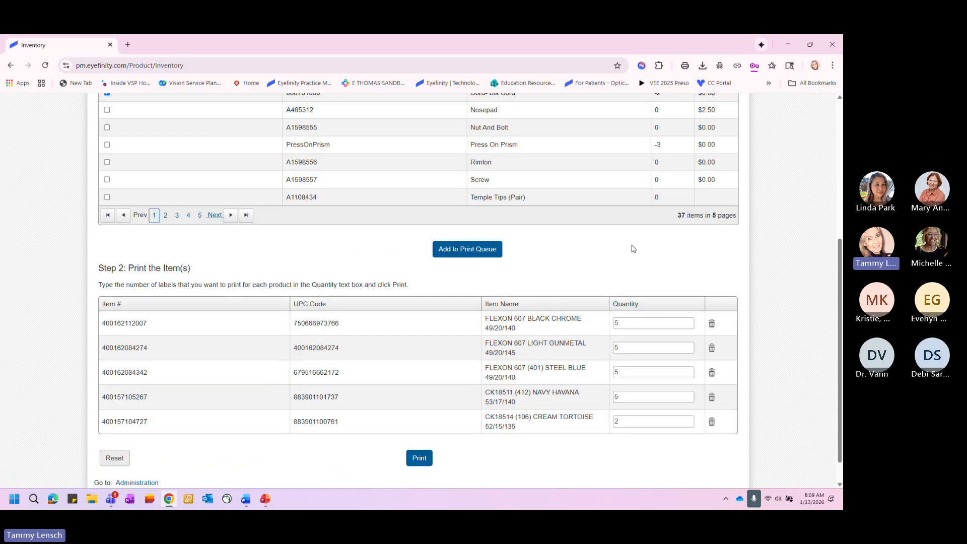
scroll(630, 248, "up", 3)
scroll(630, 249, "down", 3)
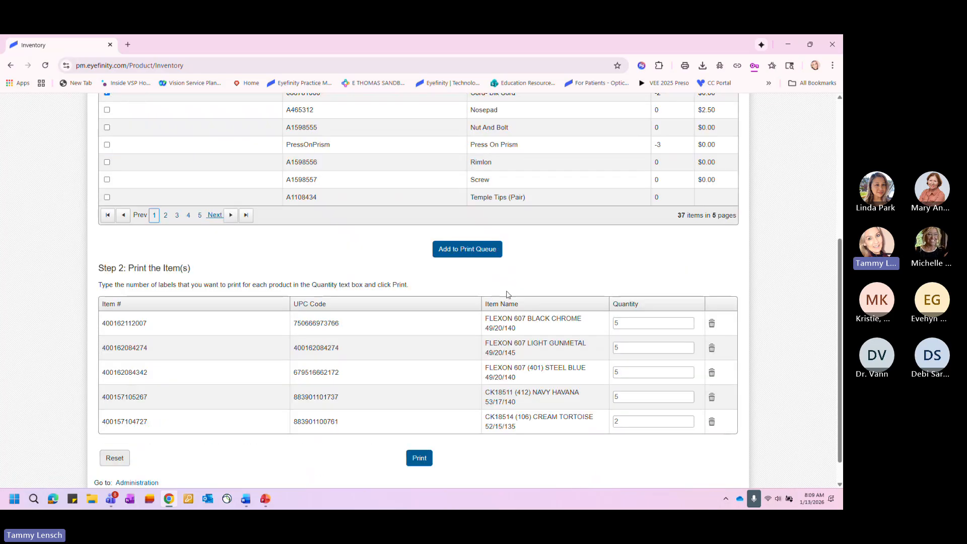
left_click(452, 252)
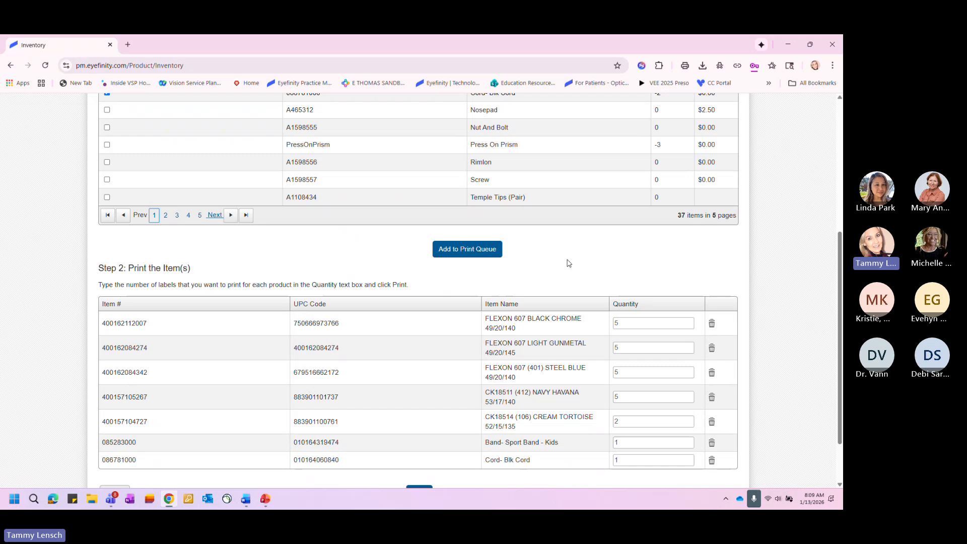
- Set the label quantity to 5 for both Band- Sport Band - Kids and Cord- Blk Cord
scroll(566, 263, "down", 2)
double_click(618, 377)
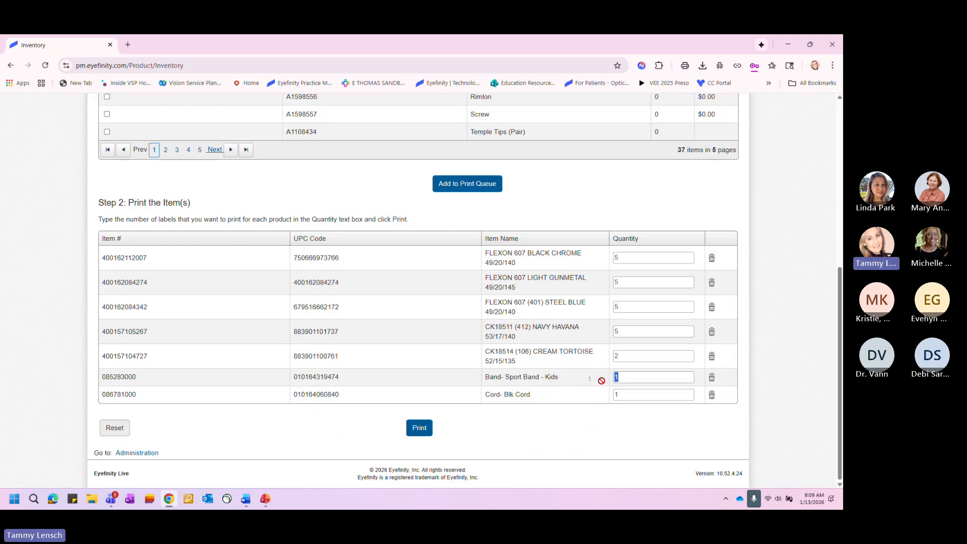
type("5")
double_click(616, 395)
type("5")
- Generate the printable labels for the combined frame and accessory queue and maximize the preview window
scroll(426, 321, "up", 3)
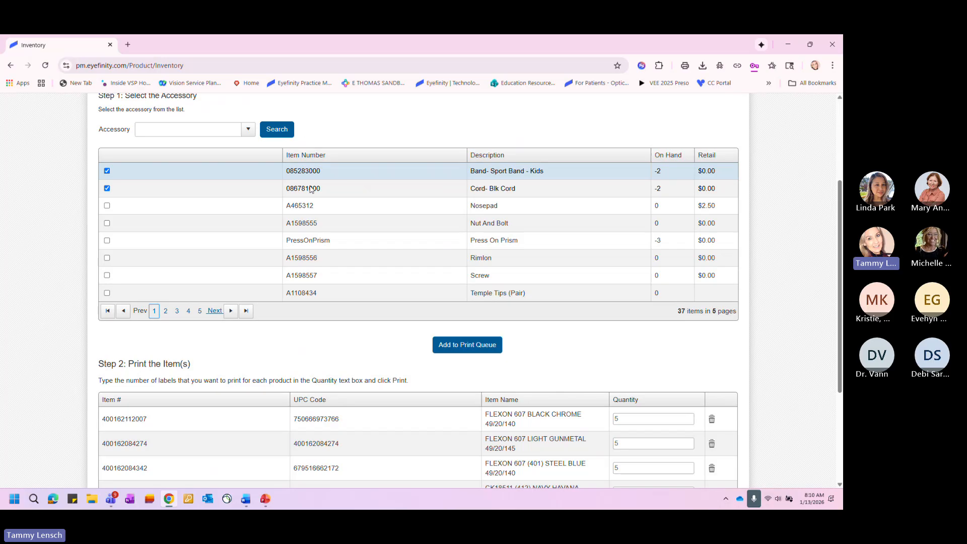
scroll(373, 292, "down", 3)
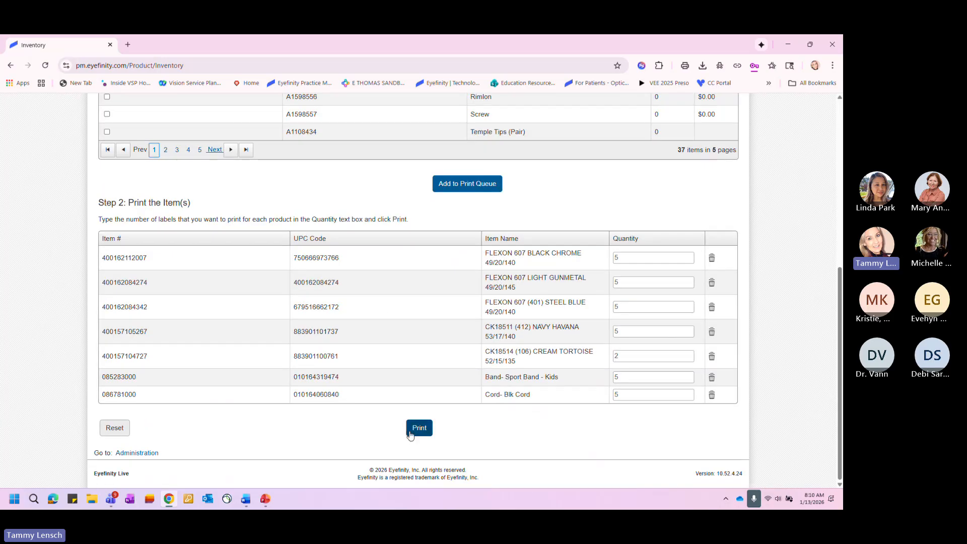
left_click(419, 428)
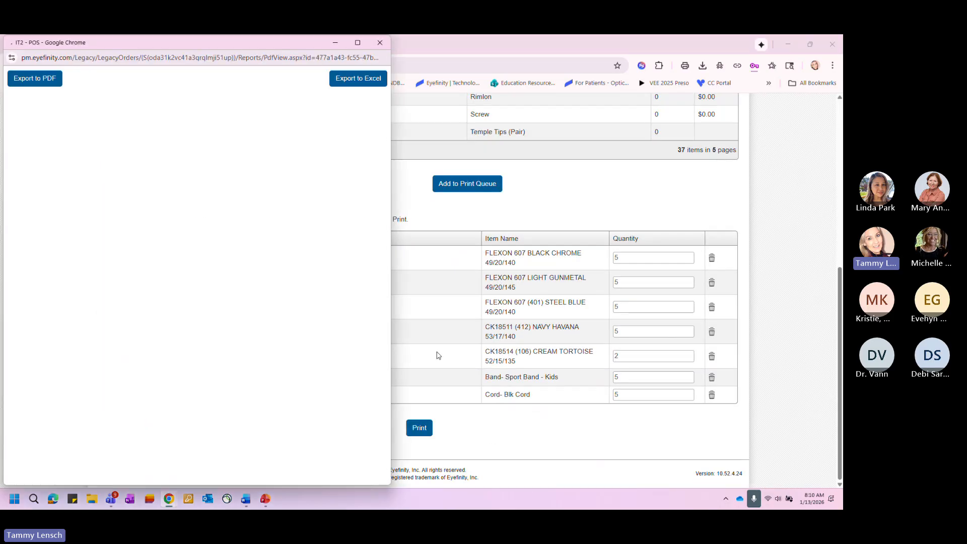
double_click(296, 45)
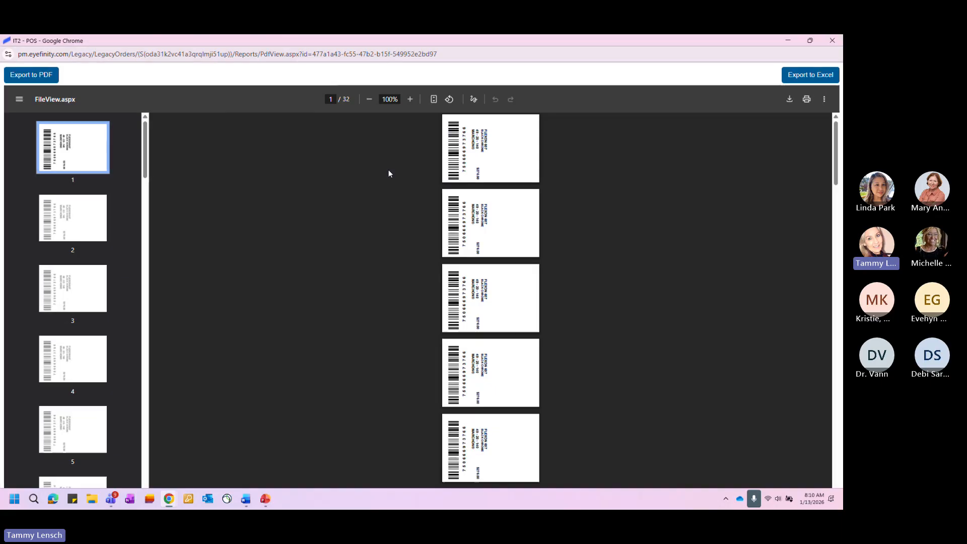
- Enlarge the label preview to 300%, examine the Cord- Blk Cord label on page 30, and close the preview
left_click(411, 100)
left_click(410, 99)
left_click(410, 99)
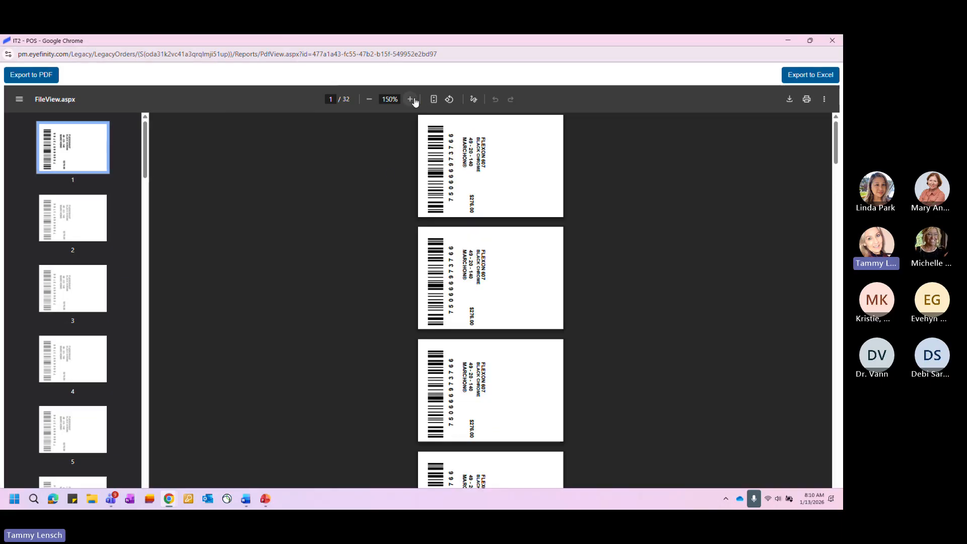
left_click(410, 99)
left_click(410, 100)
left_click(411, 100)
left_click(411, 100)
scroll(87, 353, "down", 10)
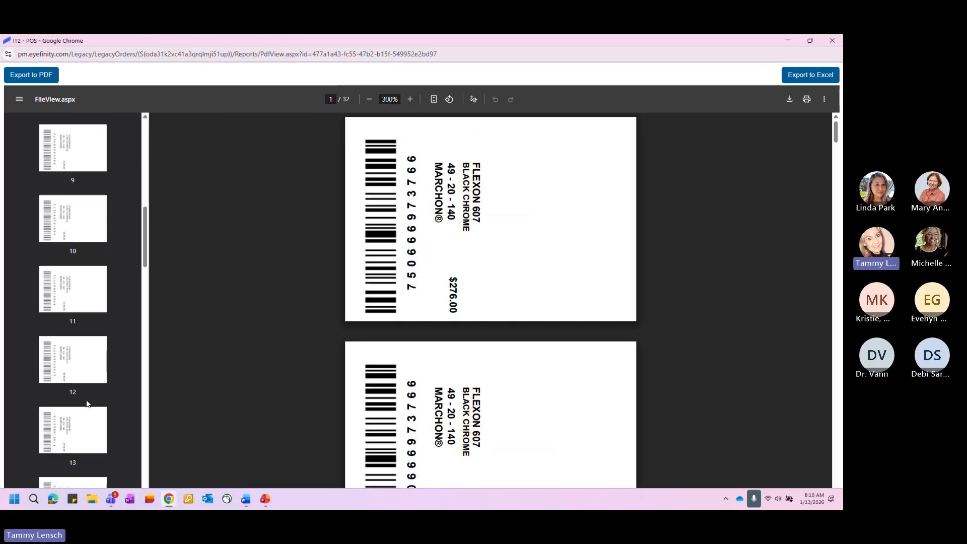
scroll(86, 403, "down", 20)
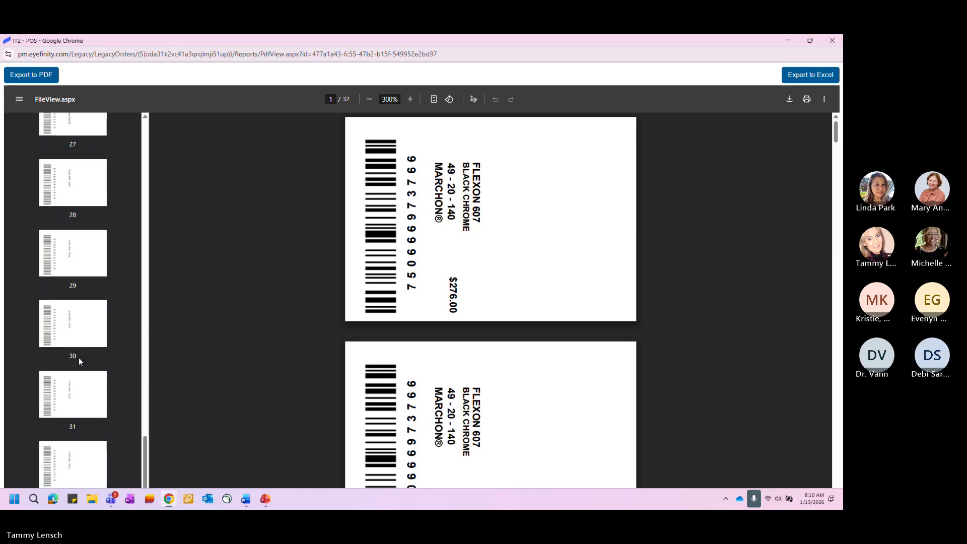
left_click(75, 347)
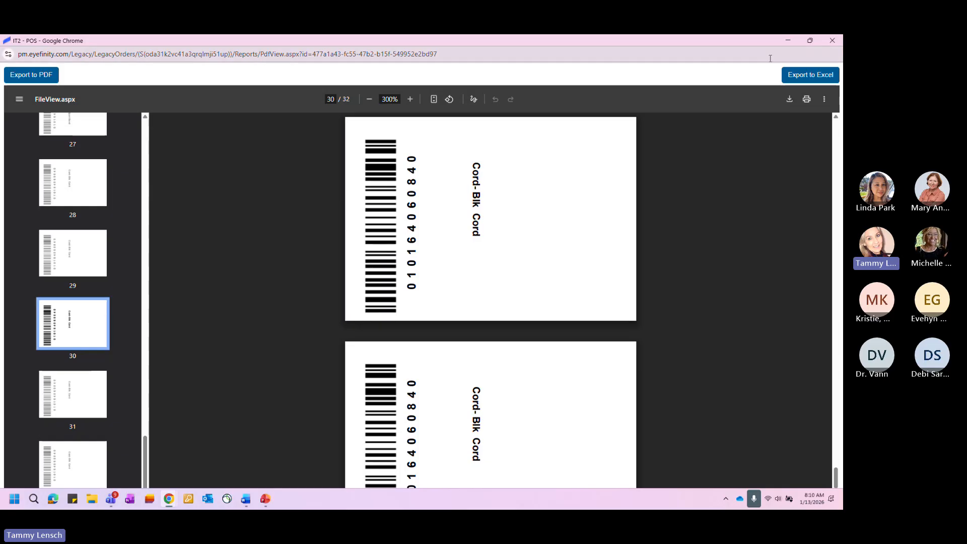
left_click(832, 41)
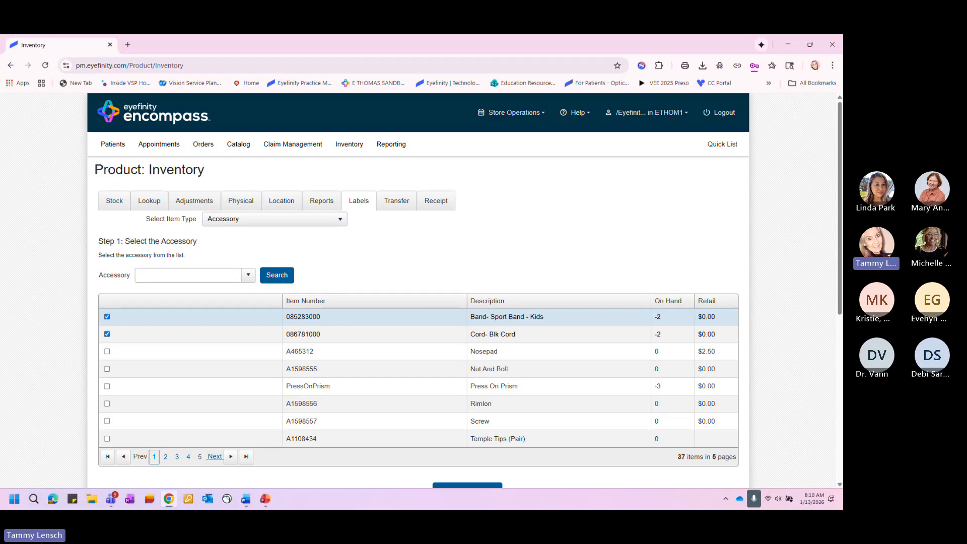
- Add a new inventory location with the description Storage and save it
left_click(282, 201)
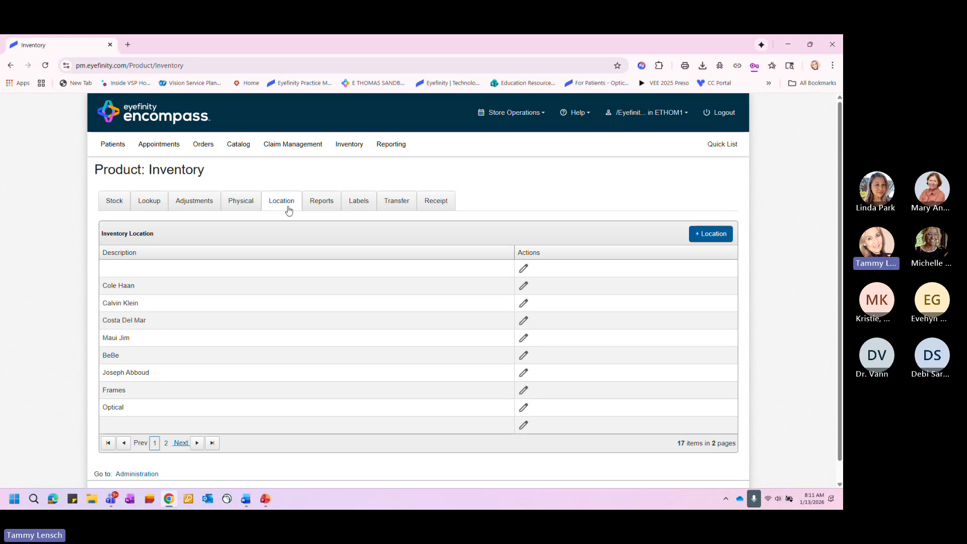
left_click(711, 234)
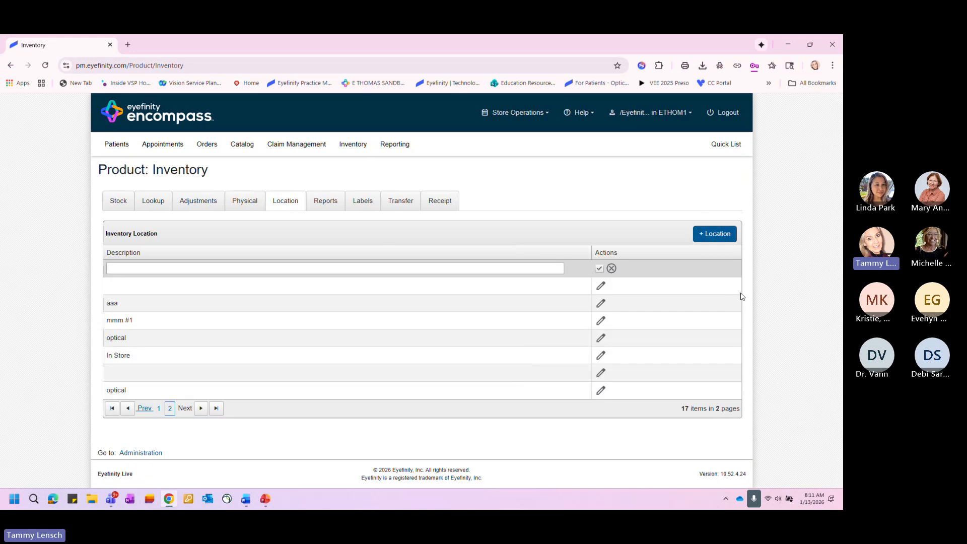
left_click(135, 270)
type("Storage")
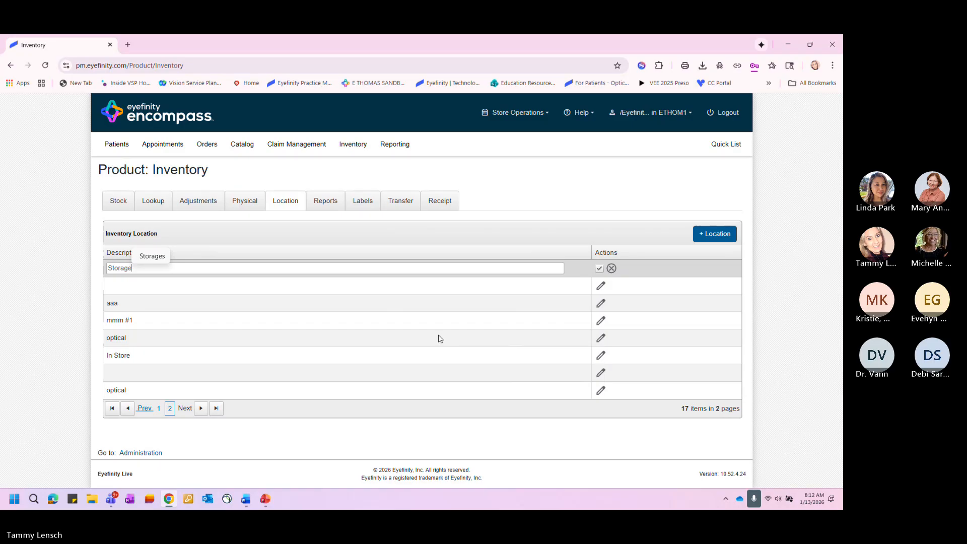
left_click(599, 269)
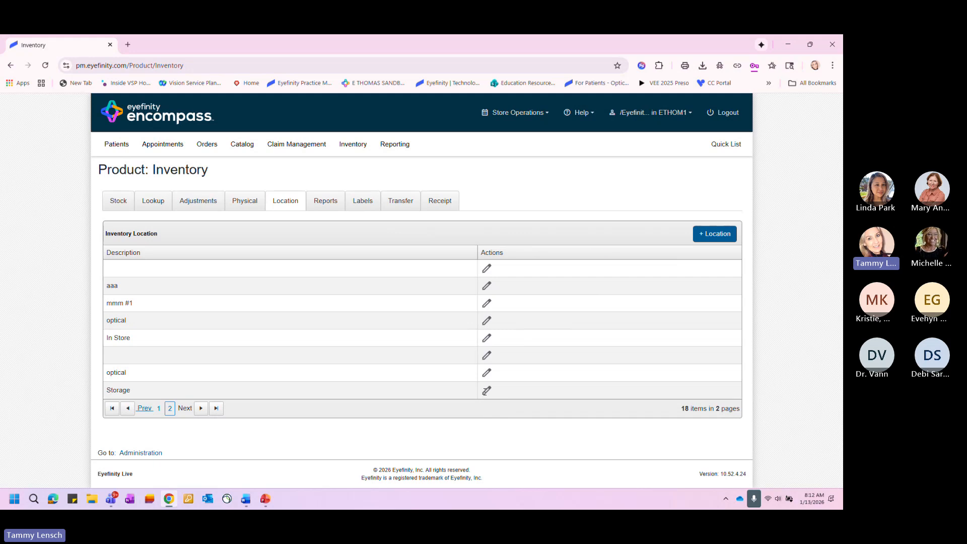
- Rename the Storage inventory location to Left Wall and save the change
left_click(486, 392)
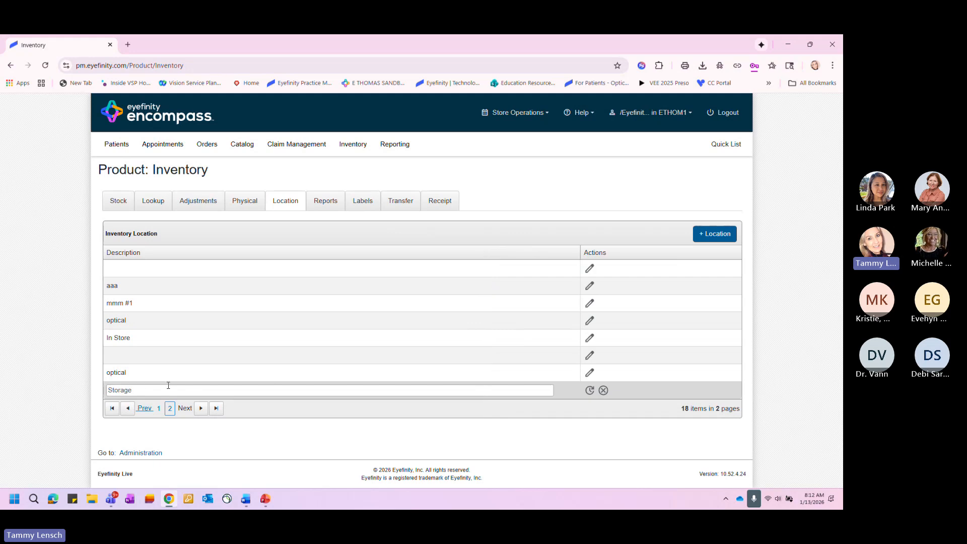
left_click_drag(139, 391, 86, 391)
type("LeftWa")
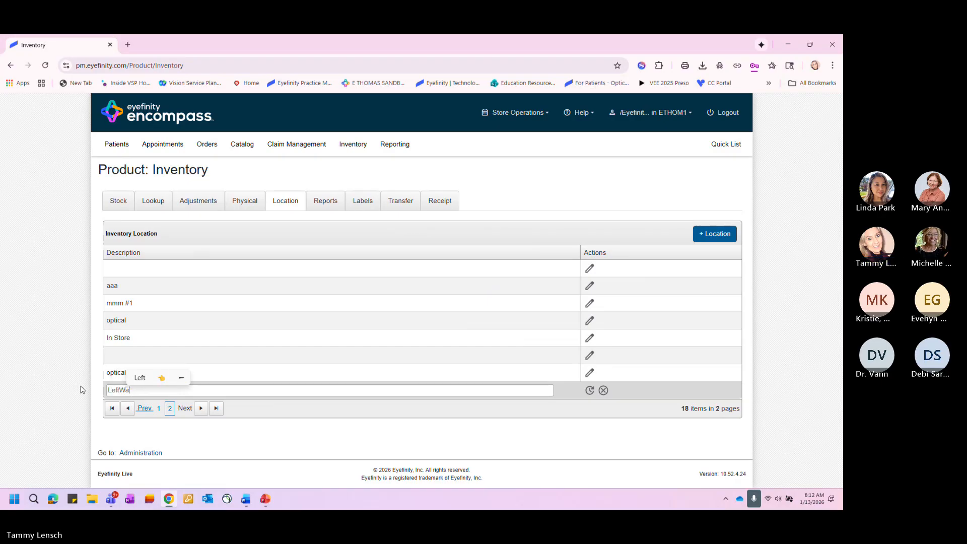
type("ll")
key("BackSpace")
key("BackSpace")
key("BackSpace")
key("BackSpace")
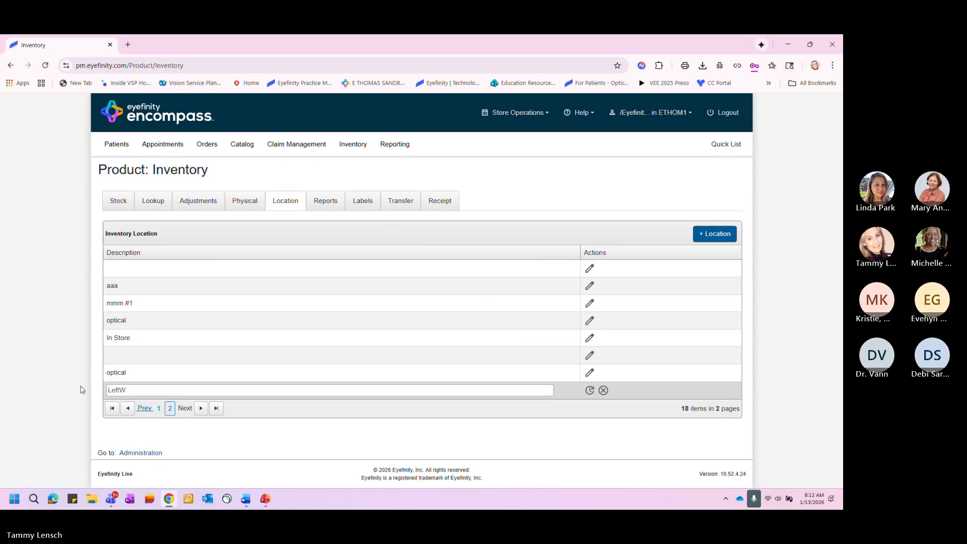
type("Wall")
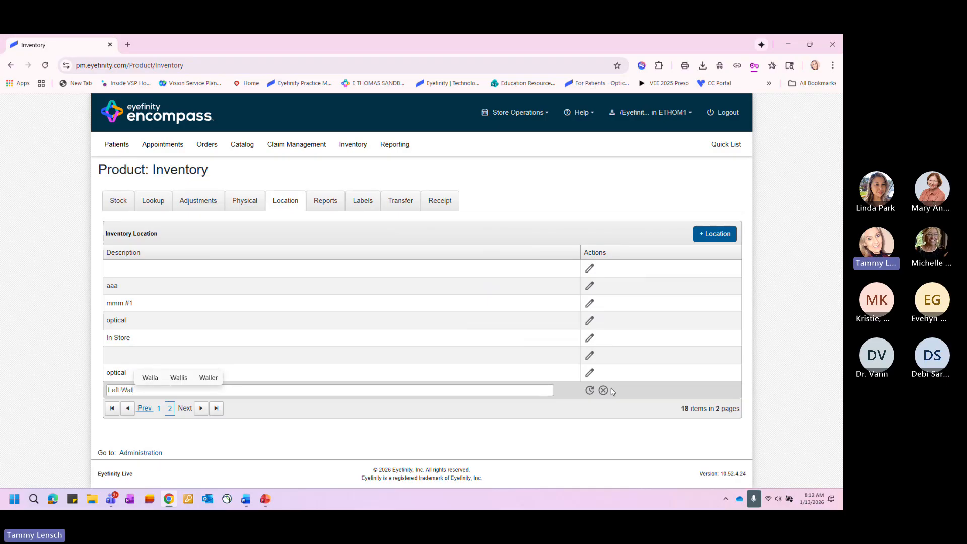
left_click(590, 391)
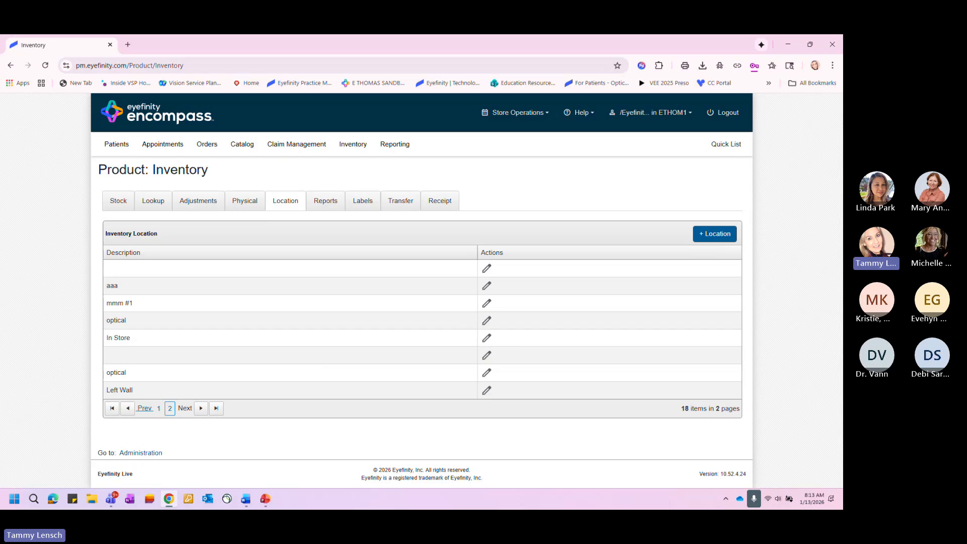
- Open the physical inventory list, review the item details of the 12/2/2025 count, and collapse them again
left_click(241, 204)
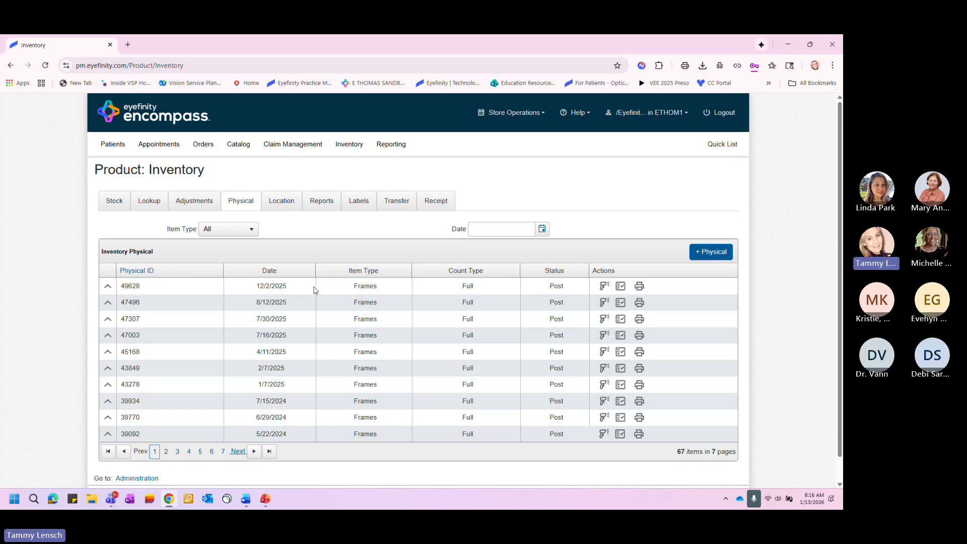
left_click(108, 287)
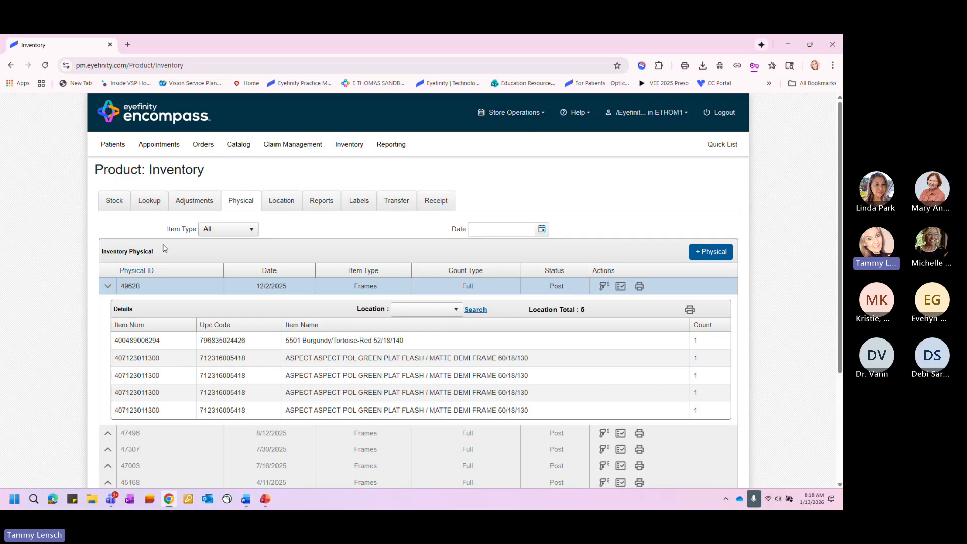
left_click(109, 287)
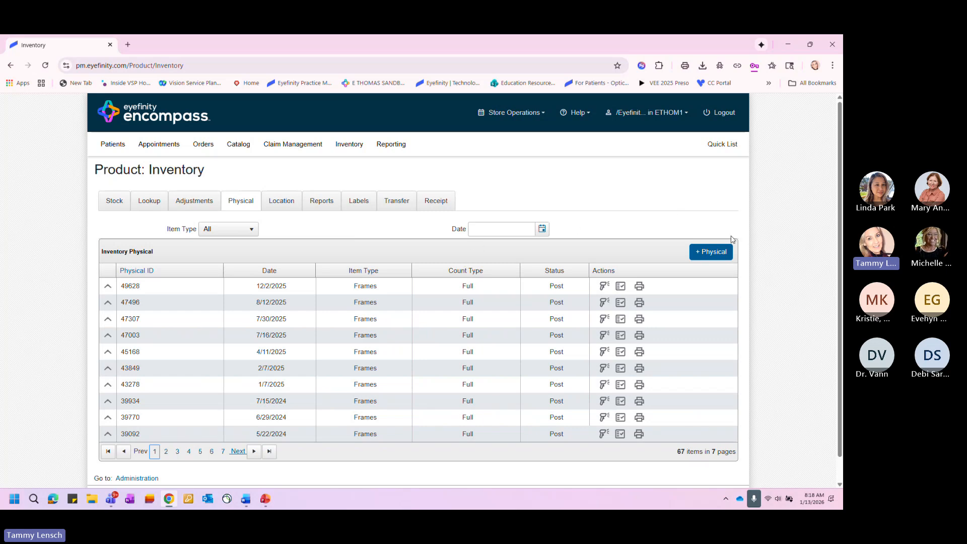
- Start a new physical inventory entry with Frame as its item type
left_click(713, 257)
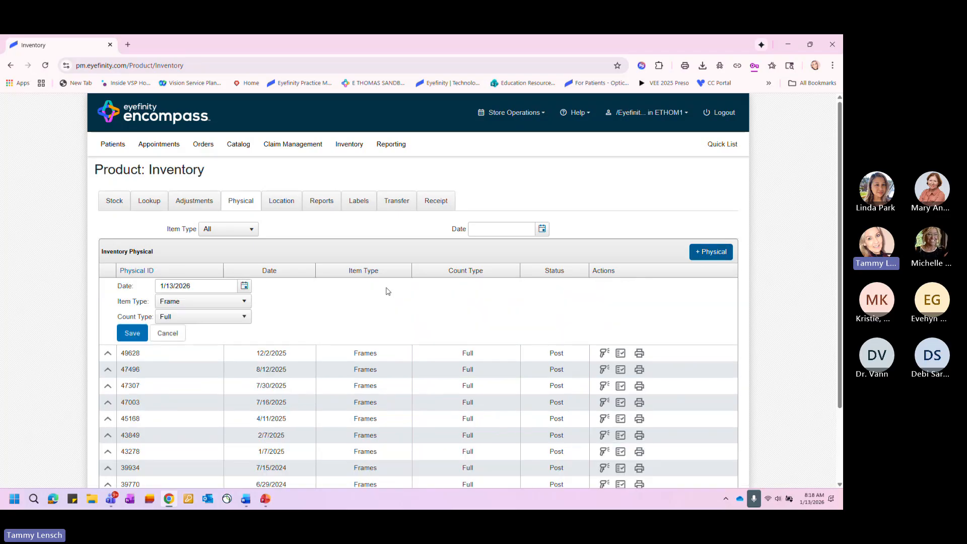
left_click(195, 302)
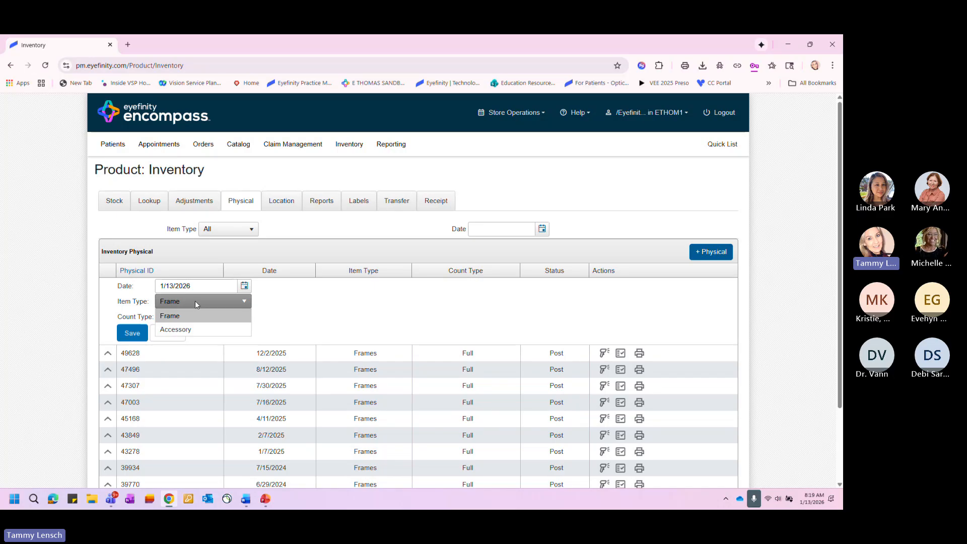
left_click(199, 315)
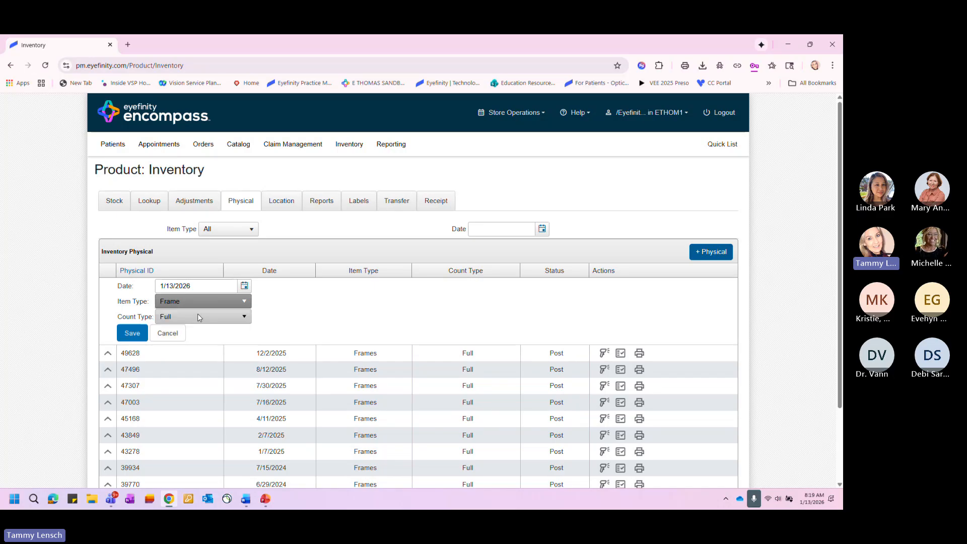
- Set the new entry's count type to Collection and select the CALVIN KLEIN JEANS SUNS collection
left_click(205, 318)
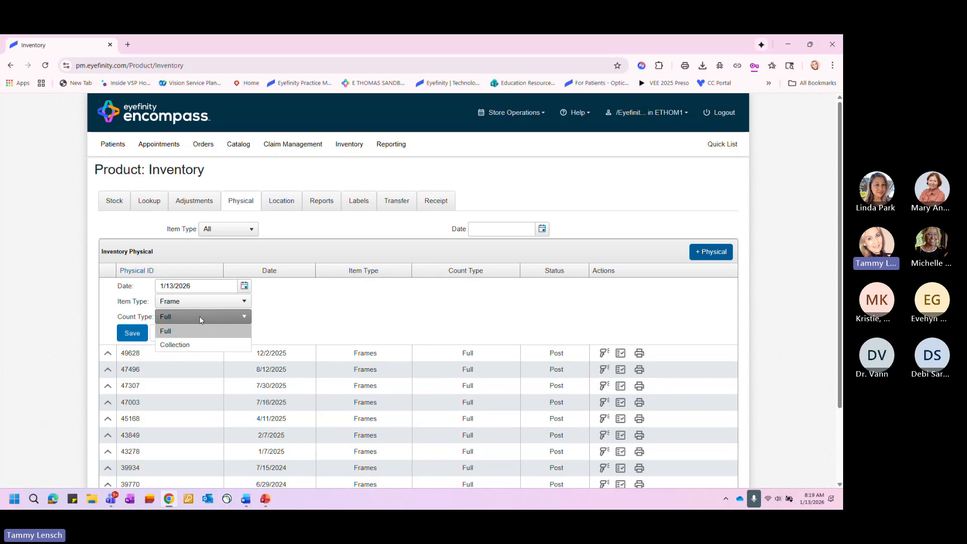
left_click(191, 347)
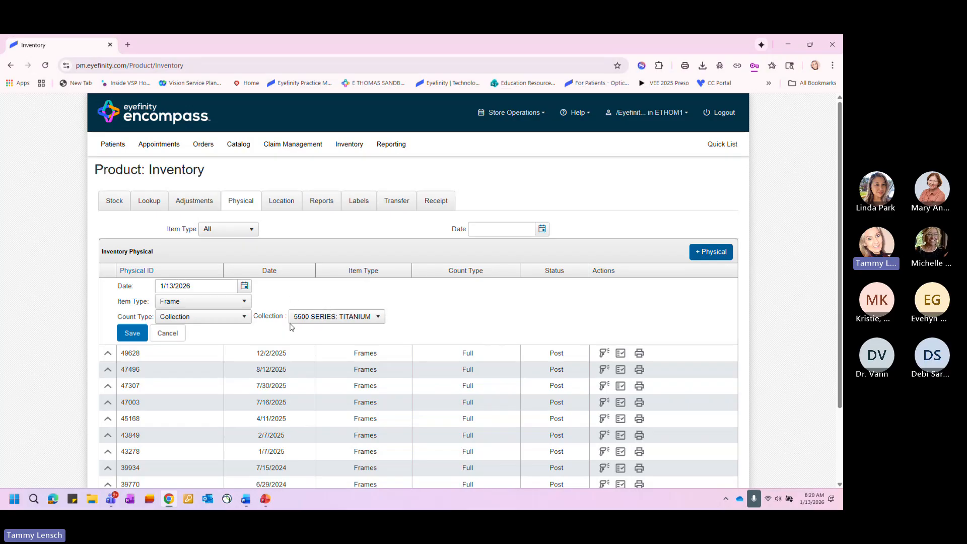
left_click(379, 317)
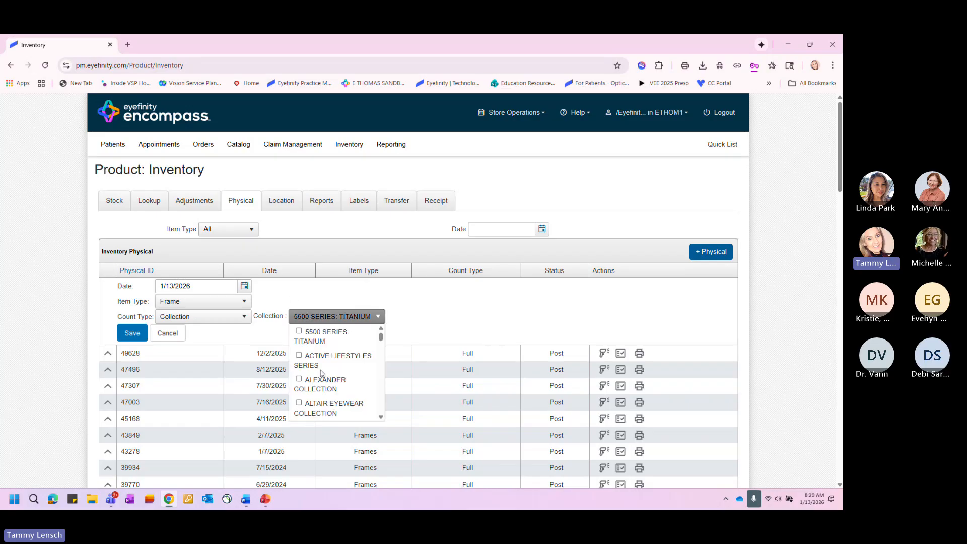
scroll(322, 373, "down", 5)
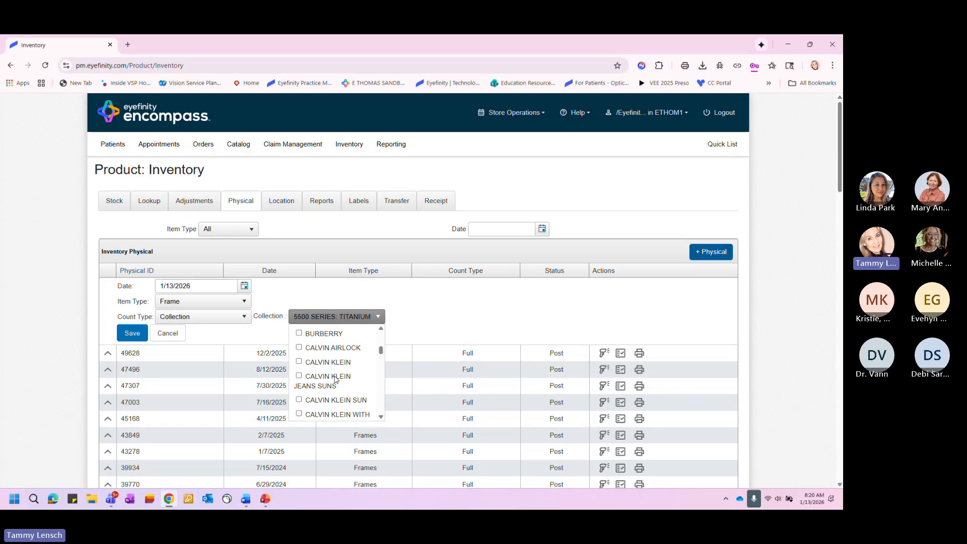
scroll(335, 380, "up", 1)
scroll(339, 379, "down", 1)
scroll(338, 378, "up", 1)
scroll(337, 379, "down", 1)
left_click(299, 376)
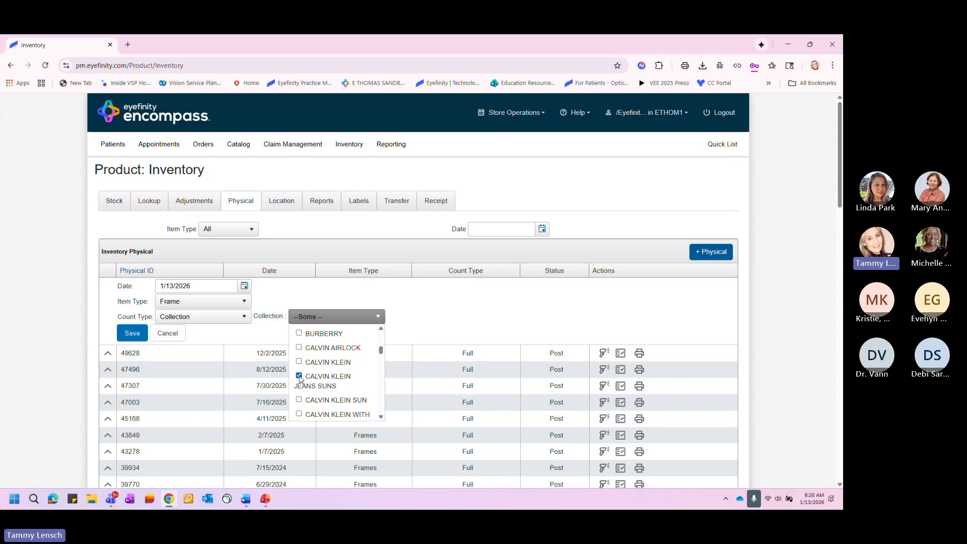
left_click(436, 322)
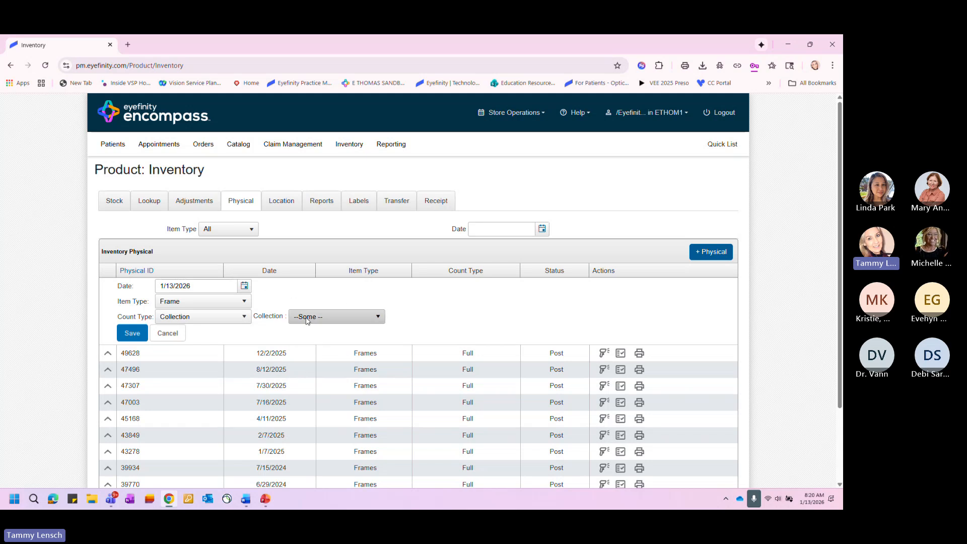
- Clear the CALVIN KLEIN JEANS SUNS selection from the new entry's collection list
key("ctrl")
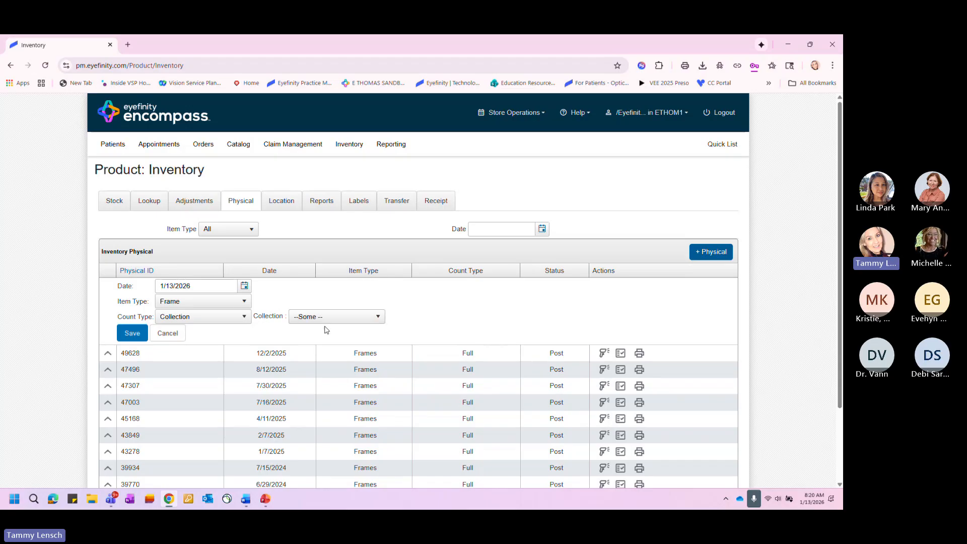
left_click(318, 322)
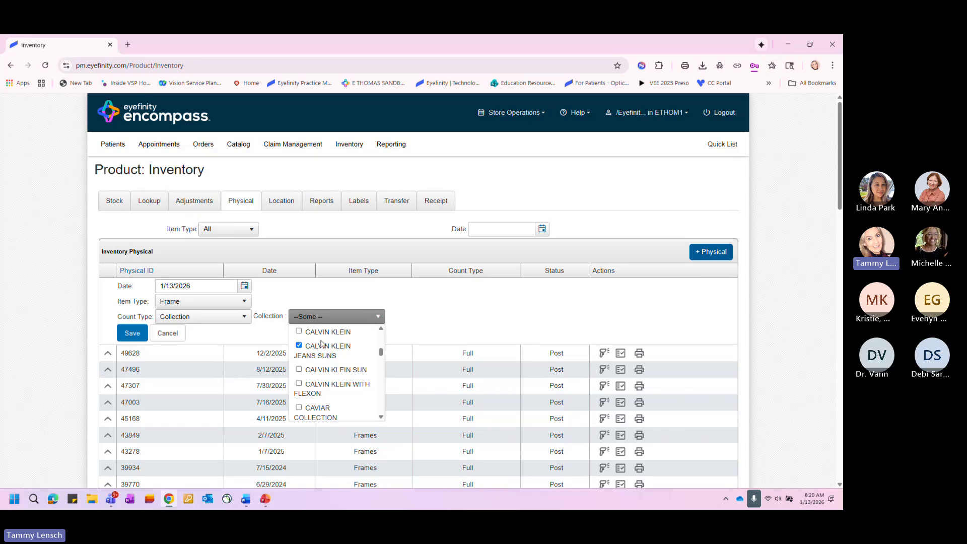
left_click(299, 346)
left_click(421, 339)
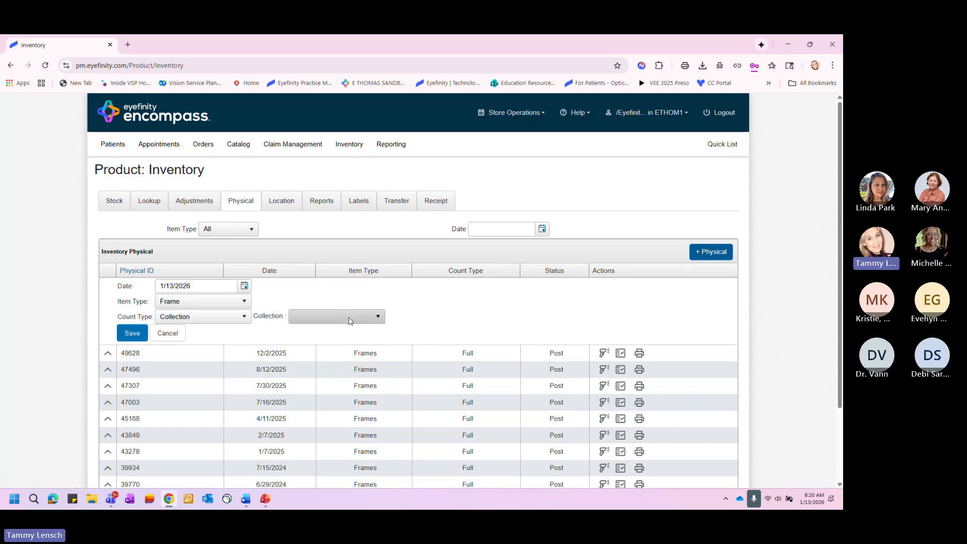
- Set the new physical inventory's count type to Full and save the entry
left_click(204, 319)
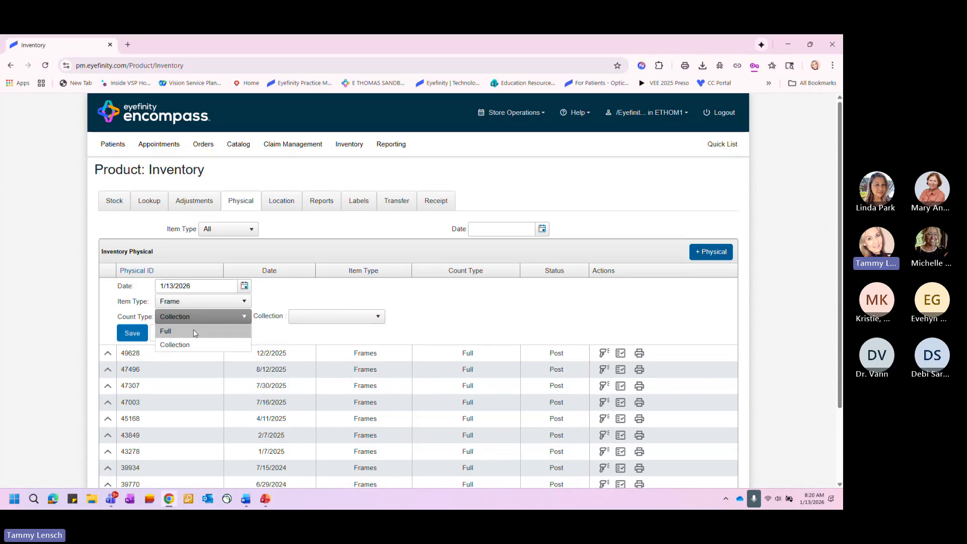
left_click(195, 330)
key("alt+Tab")
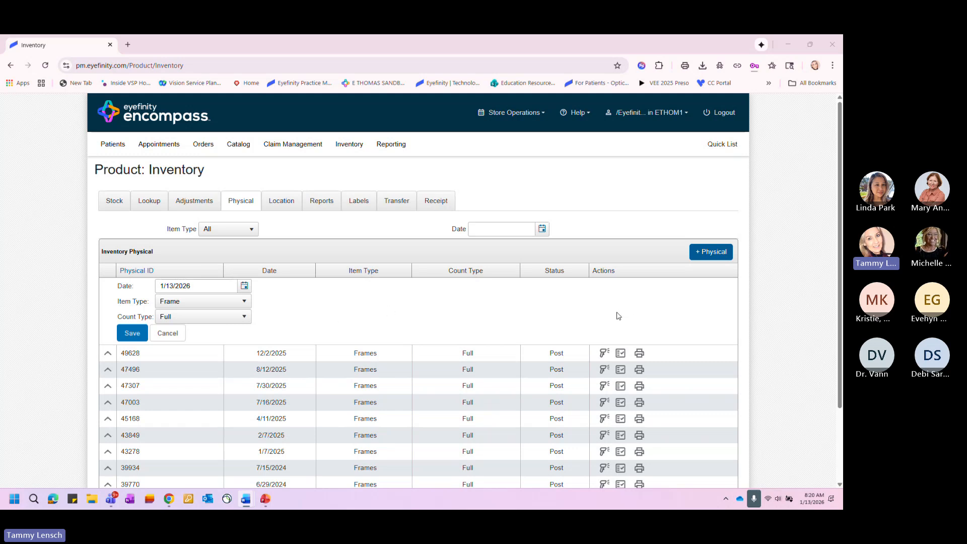
left_click(133, 335)
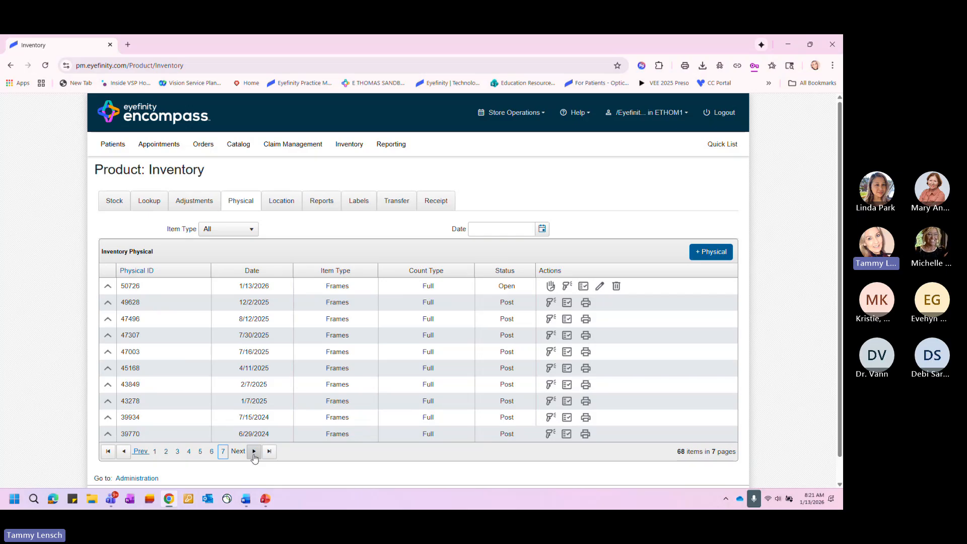
- Look through the older physical inventories on pages 6 and 5, and return to page 1
left_click(212, 452)
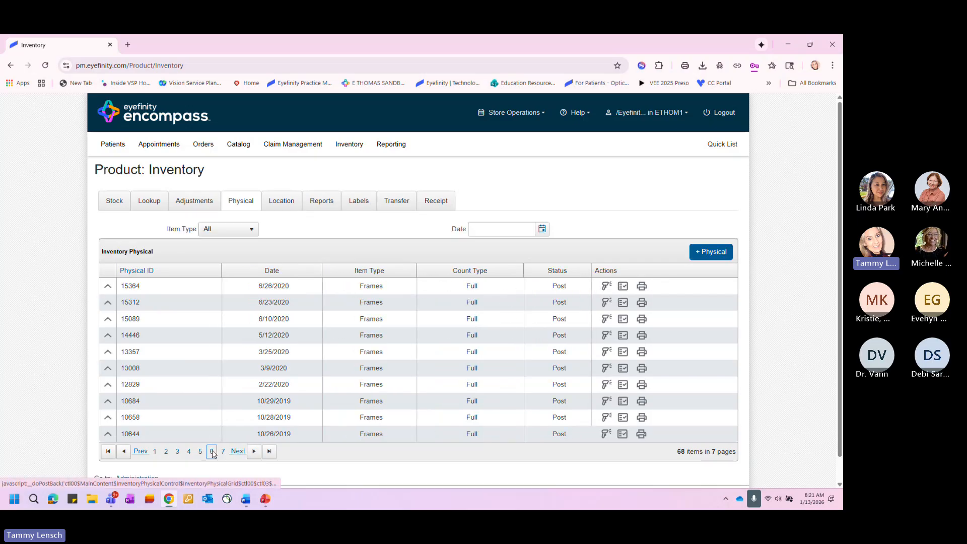
left_click(200, 451)
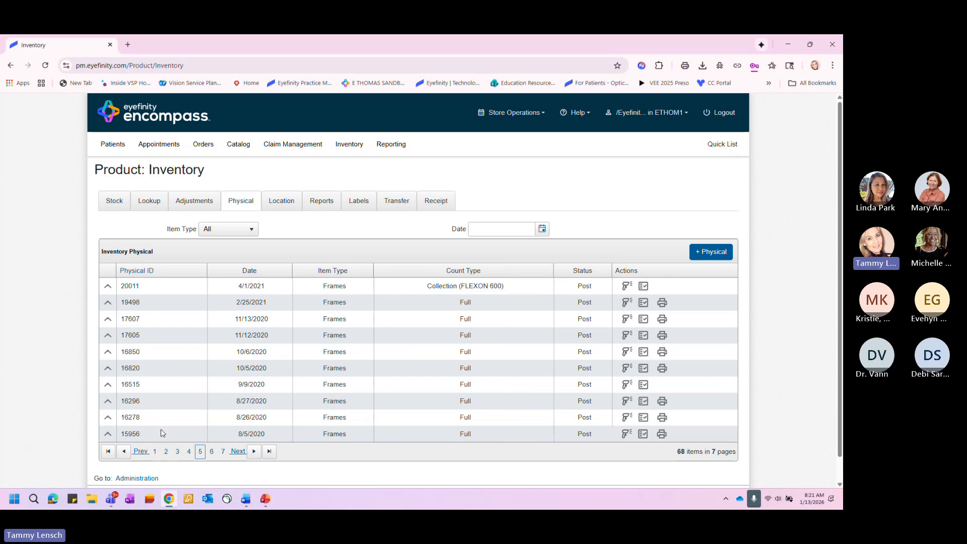
left_click(154, 452)
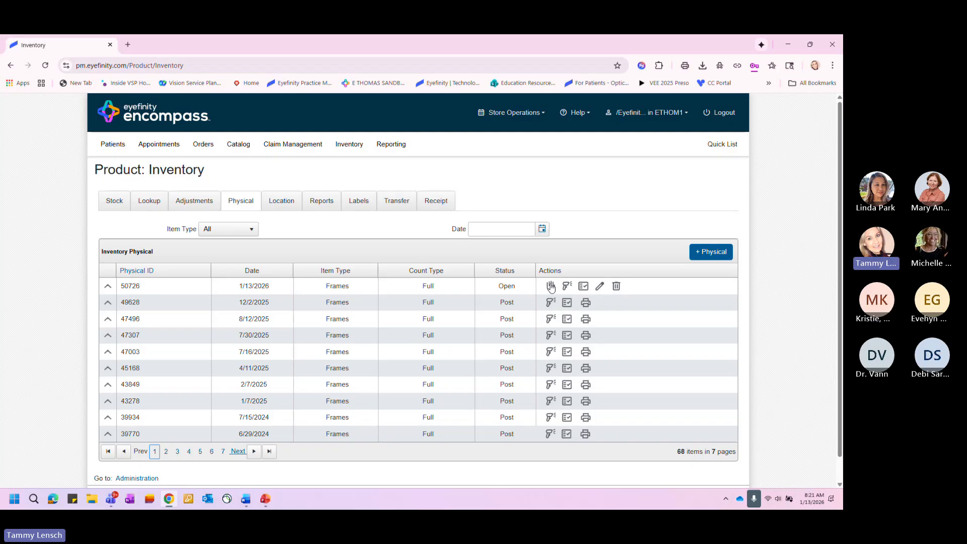
- Freeze the open 1/13/2026 physical inventory and open its scan count with Frames as the location
left_click(551, 287)
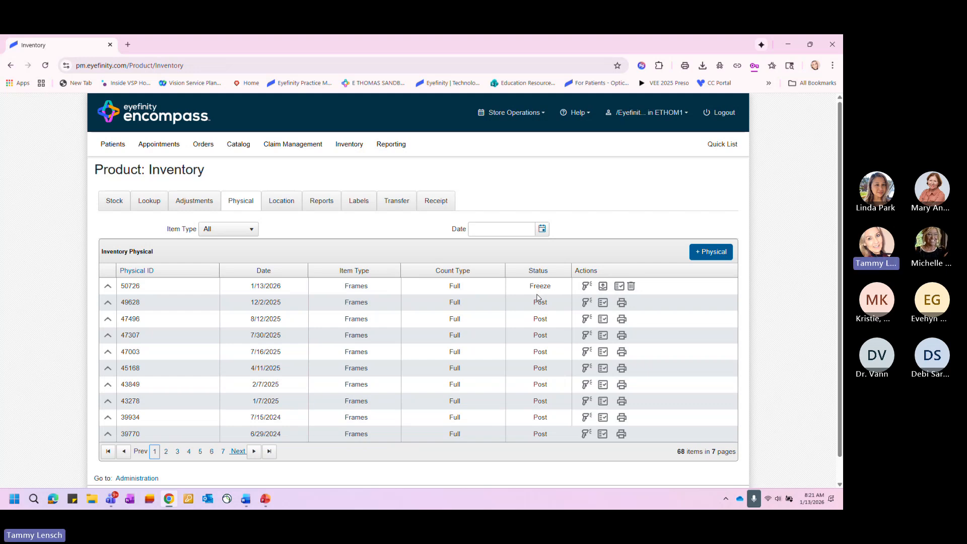
left_click(587, 286)
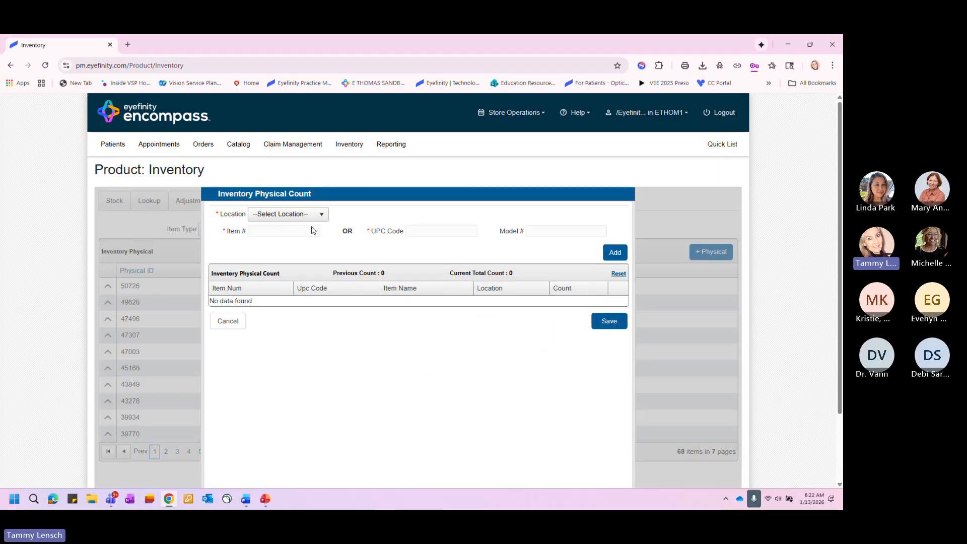
left_click(272, 216)
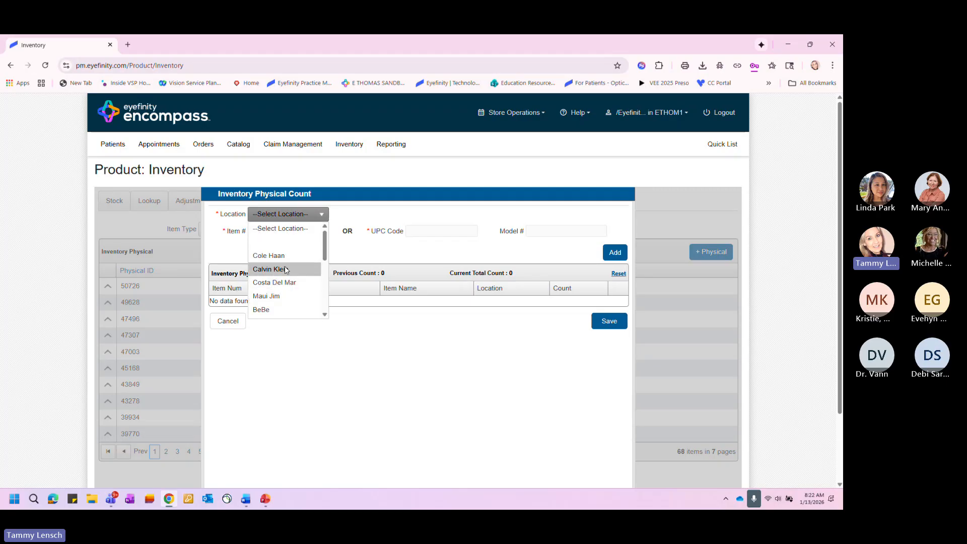
left_click_drag(324, 247, 325, 270)
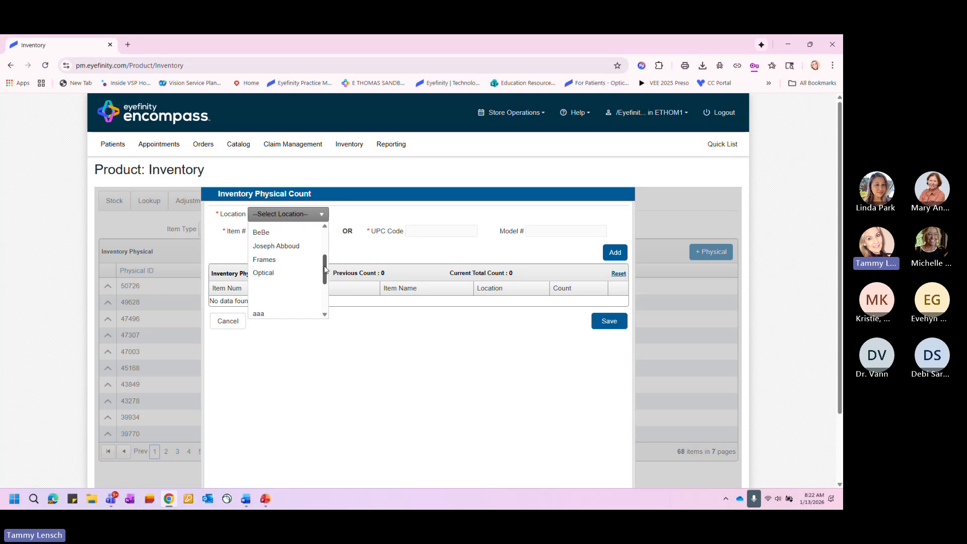
left_click(303, 260)
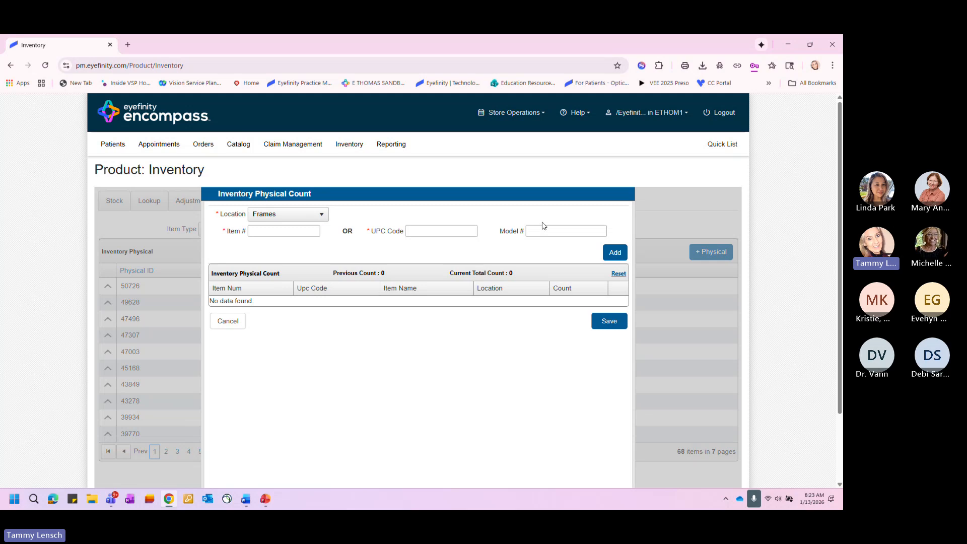
- Look up model ck185 and add CK18511 (340) GREEN HAVANA twice and CK18511 (007) CHARCOAL HAVANA once to the count
type("ck185")
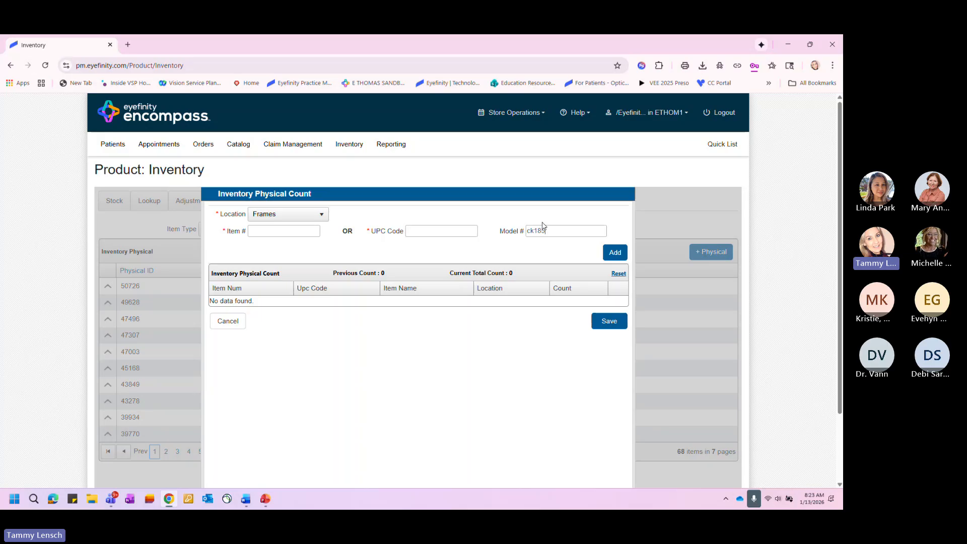
left_click(619, 252)
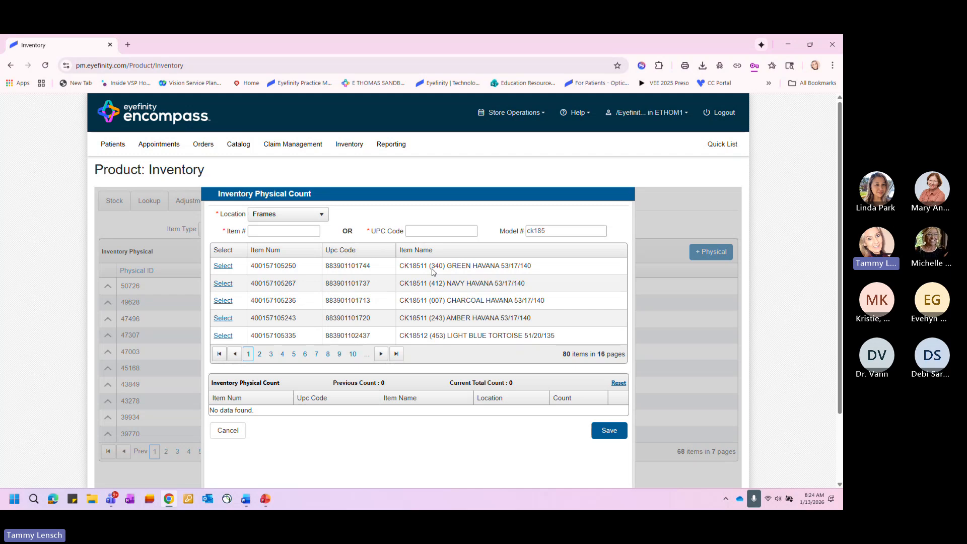
left_click(221, 267)
left_click(222, 267)
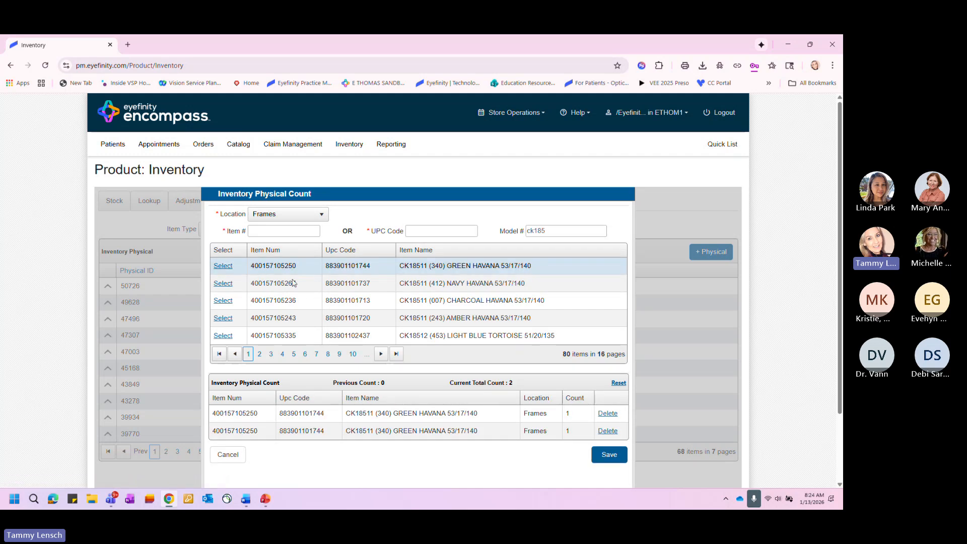
left_click(223, 301)
- Add CK18512 (453) LIGHT BLUE TORTOISE 51/20/135 to the count four times and dismiss the webinar reminder
scroll(356, 298, "down", 2)
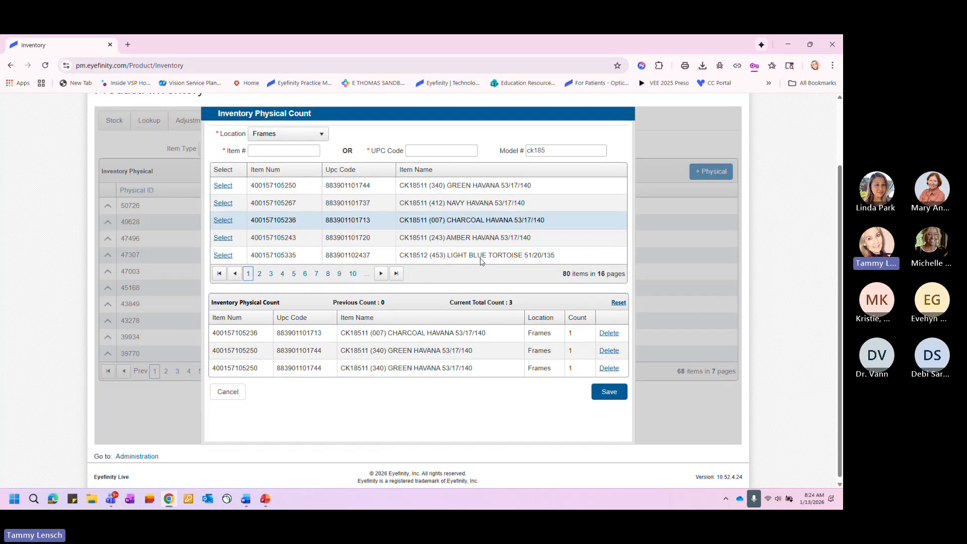
left_click(223, 255)
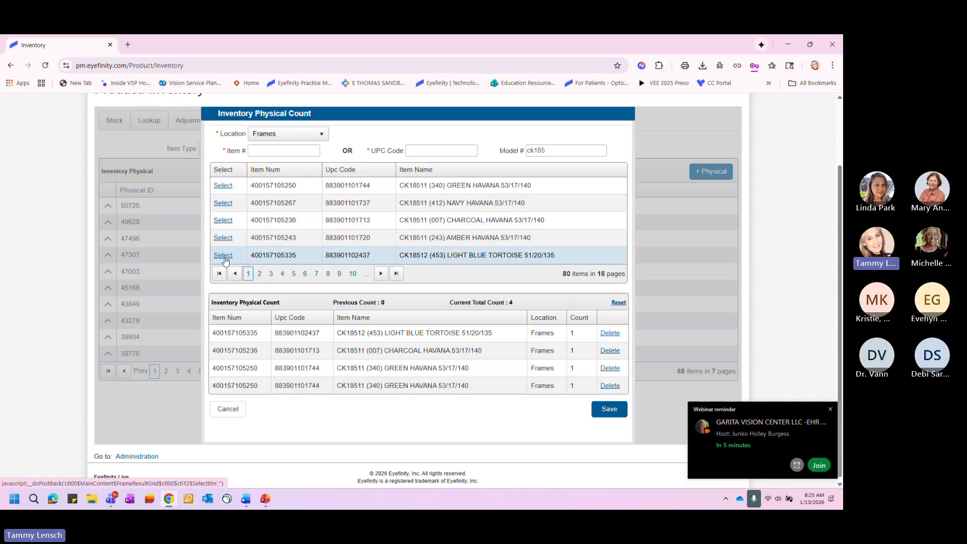
left_click(224, 257)
left_click(224, 257)
left_click(225, 257)
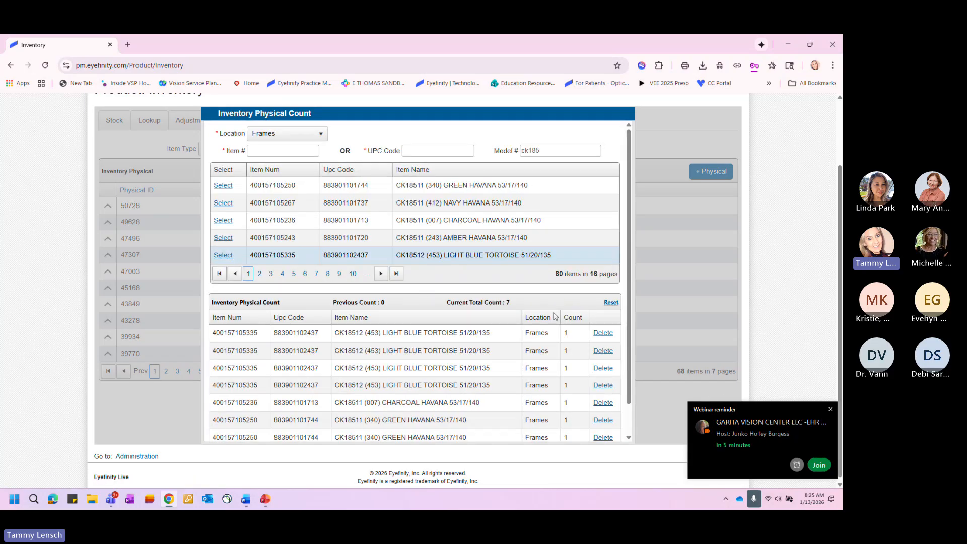
left_click(830, 409)
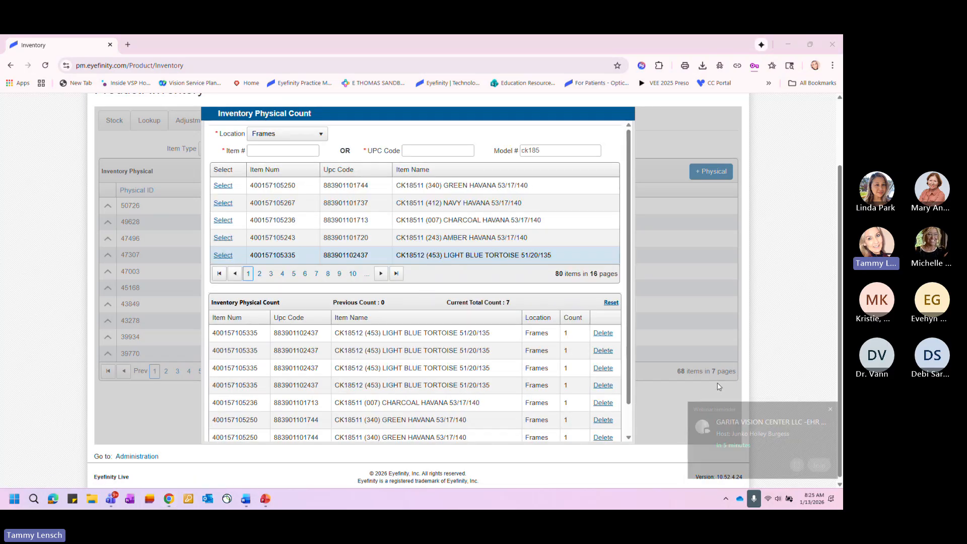
- Delete one CK18512 (453) LIGHT BLUE TORTOISE 51/20/135 entry from the physical count
scroll(492, 355, "down", 1)
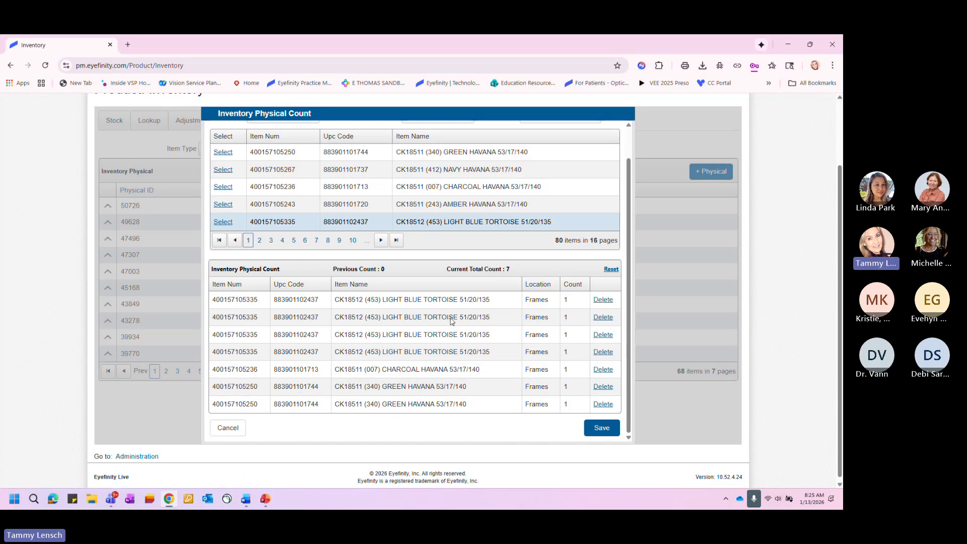
left_click(604, 301)
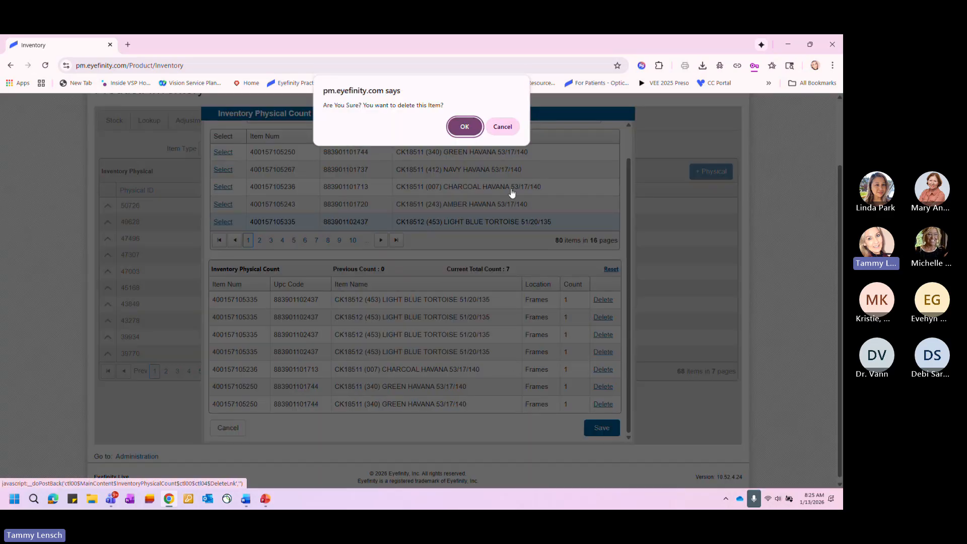
left_click(464, 126)
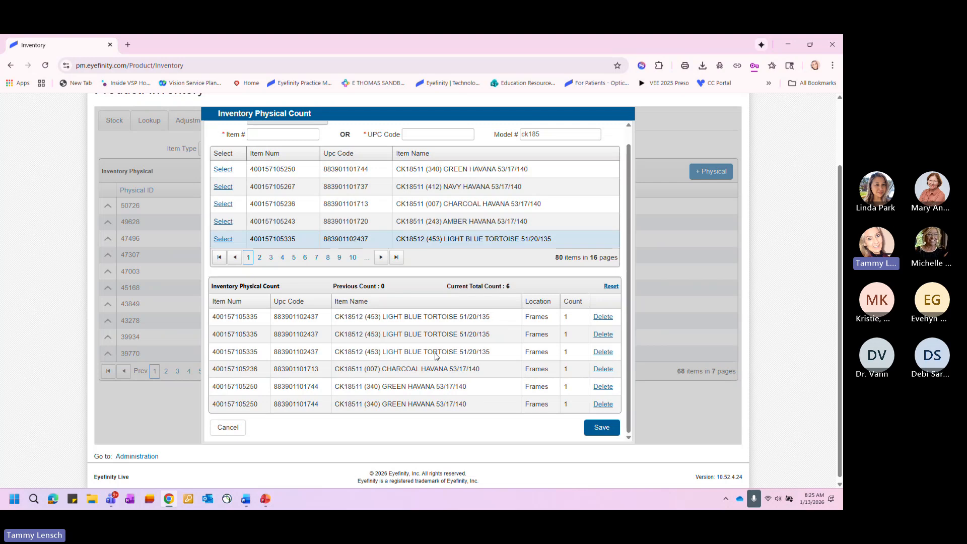
- Replace the model number in the physical count with ck1550 and look it up
scroll(543, 233, "up", 3)
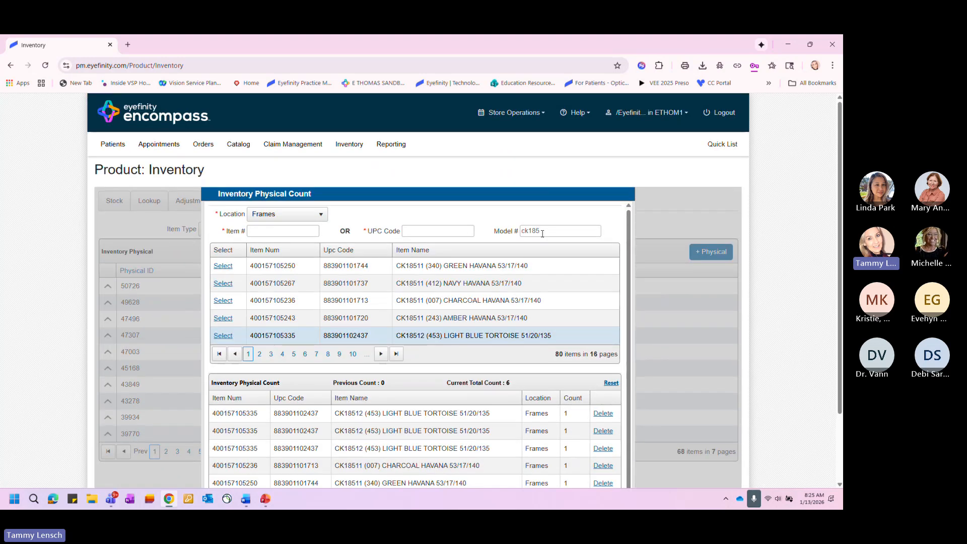
left_click(410, 230)
key("BackSpace")
key("BackSpace")
scroll(436, 375, "down", 2)
scroll(437, 375, "down", 1)
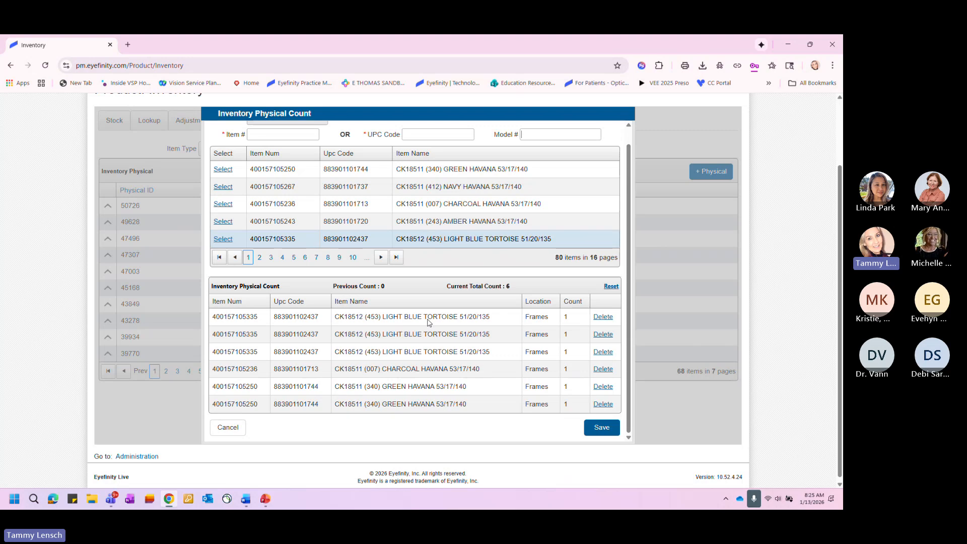
scroll(425, 361, "up", 2)
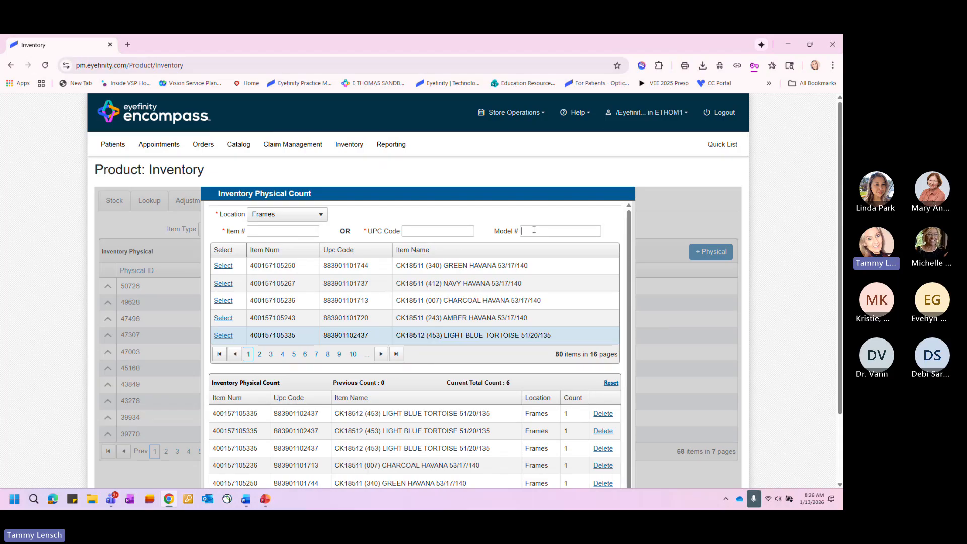
type("ck")
type("185")
key("Return")
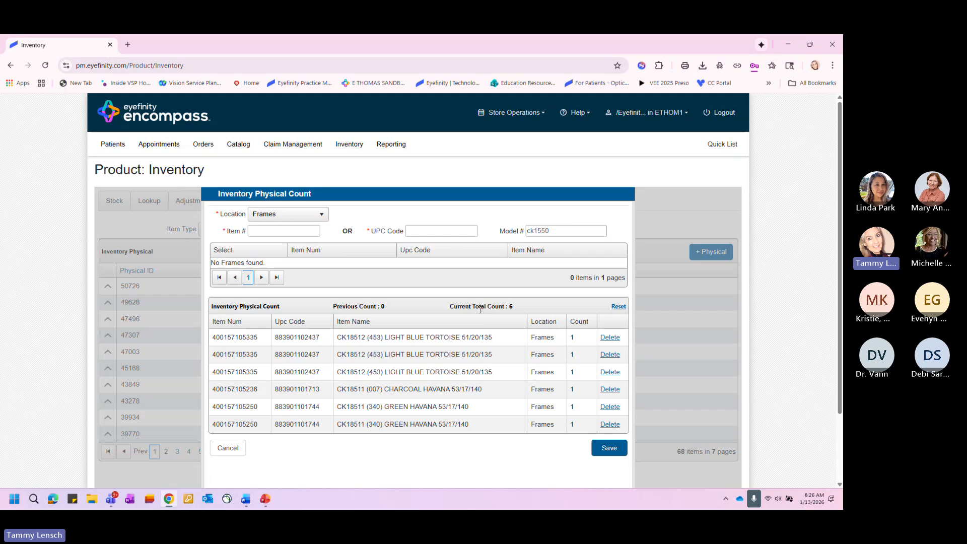
- Save the physical count and check the counted items in the details of the 1/13/2026 inventory
scroll(480, 310, "down", 2)
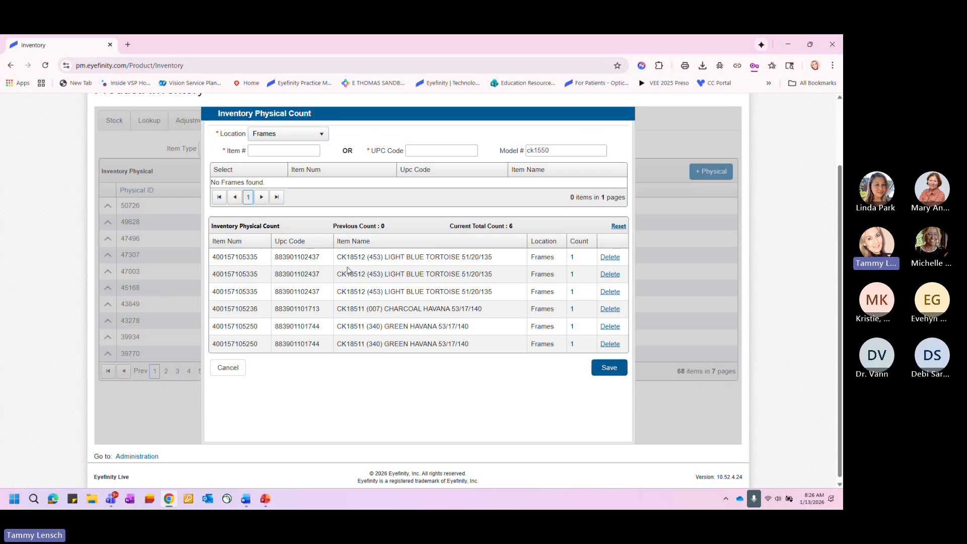
left_click(606, 368)
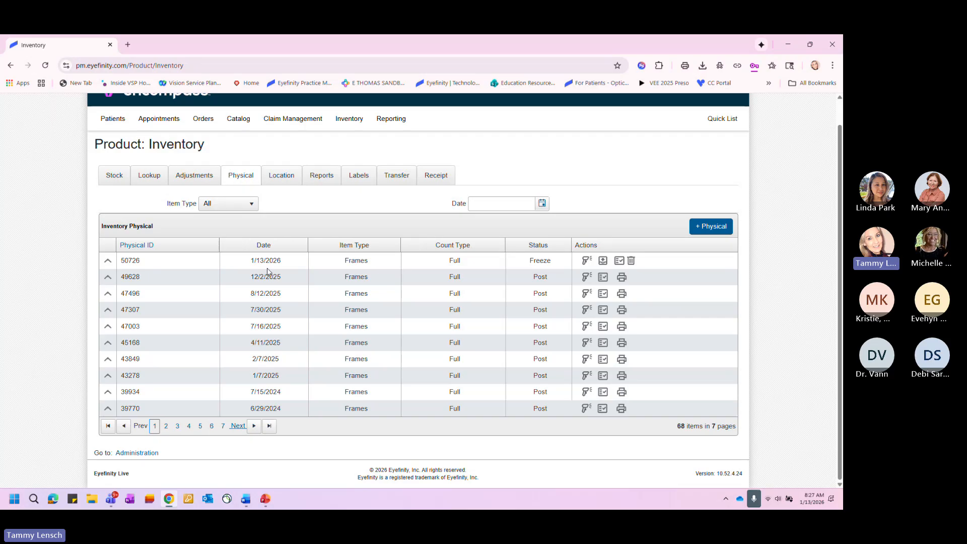
left_click(108, 263)
scroll(108, 263, "down", 2)
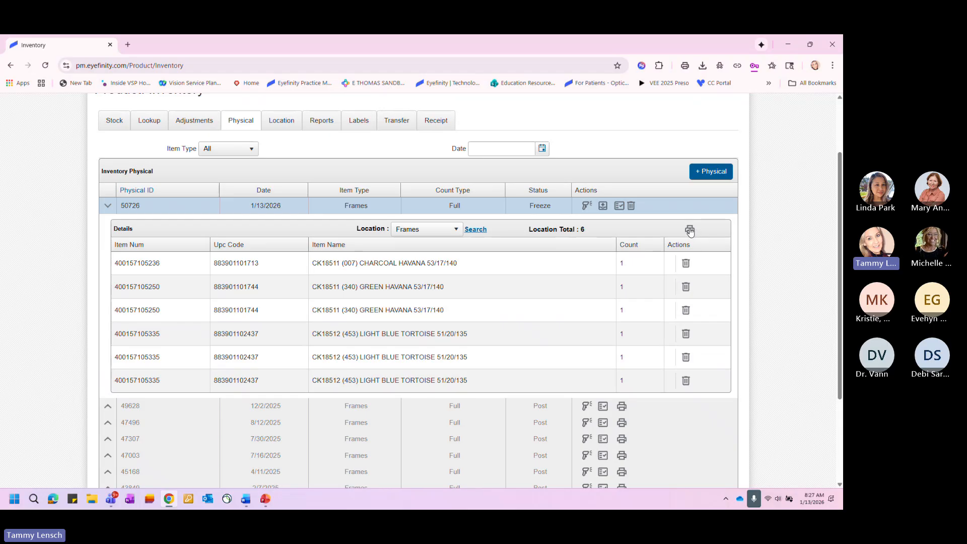
left_click(107, 207)
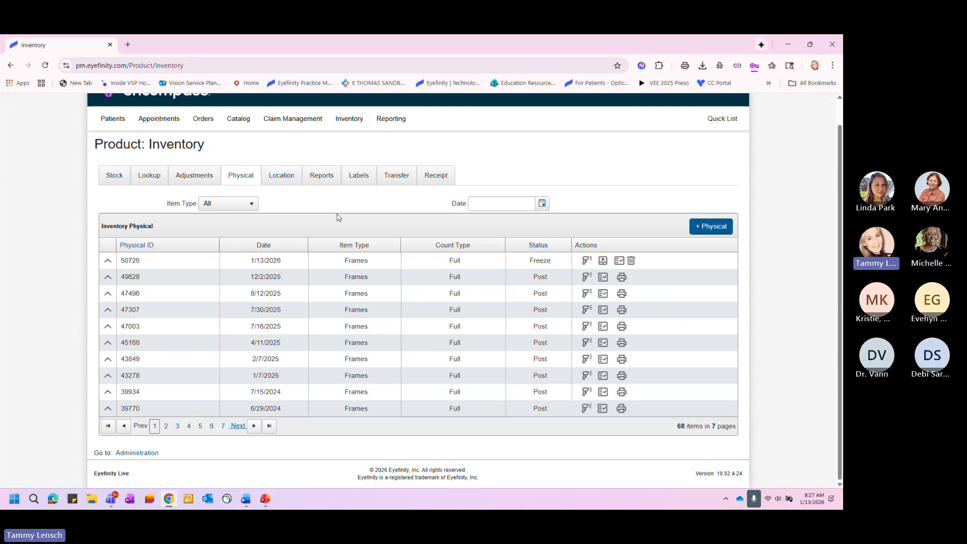
- Reopen the scan count of the 1/13/2026 inventory with Frames as the location and look up model ck185
left_click(586, 262)
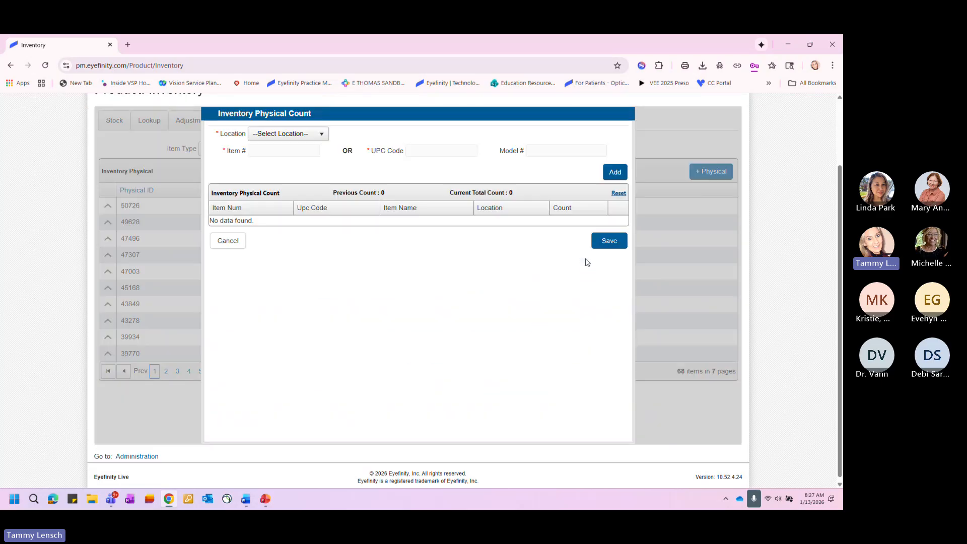
left_click(298, 134)
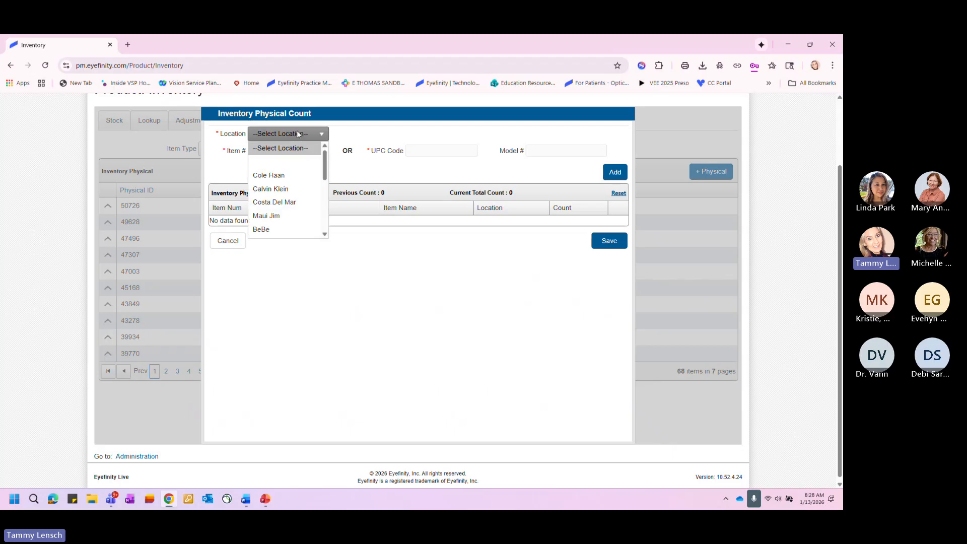
scroll(270, 199, "down", 2)
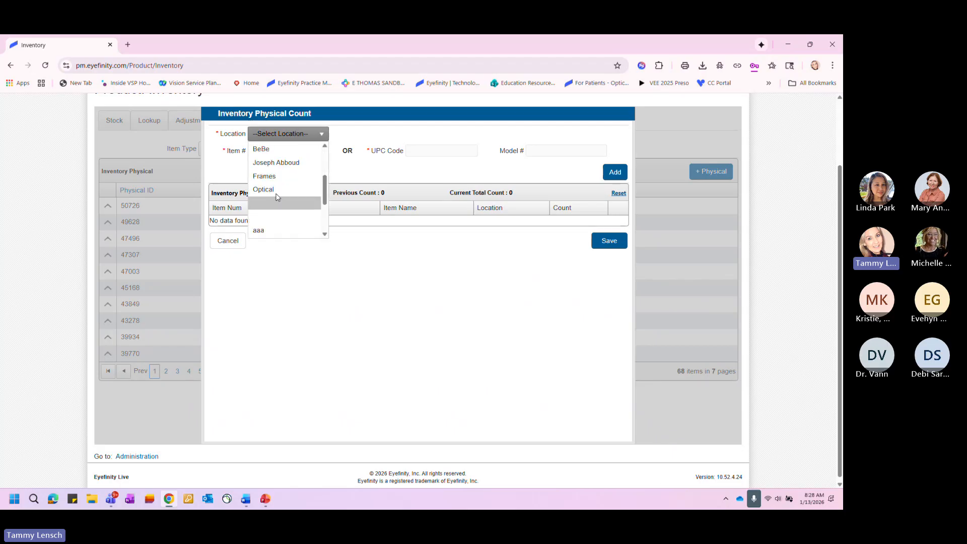
left_click(267, 176)
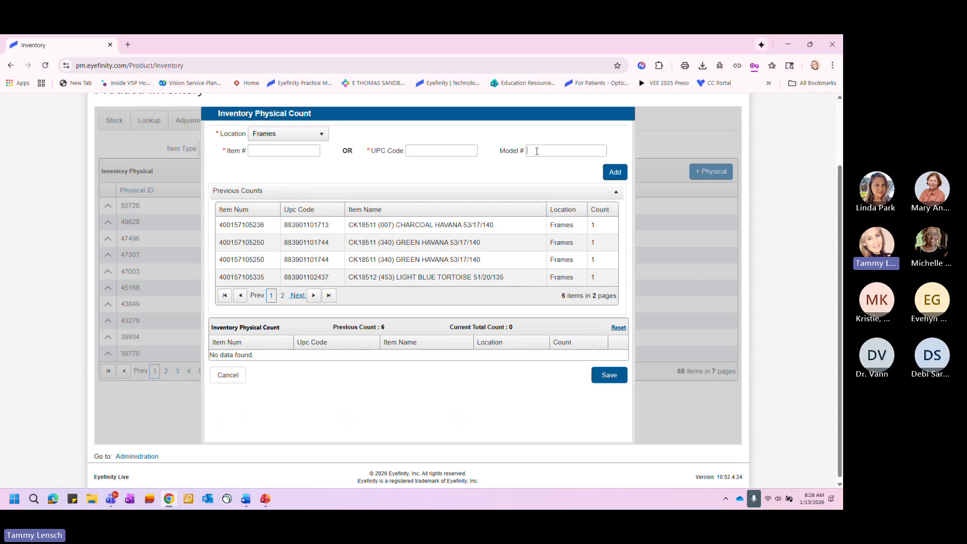
left_click(515, 150)
type("ck1")
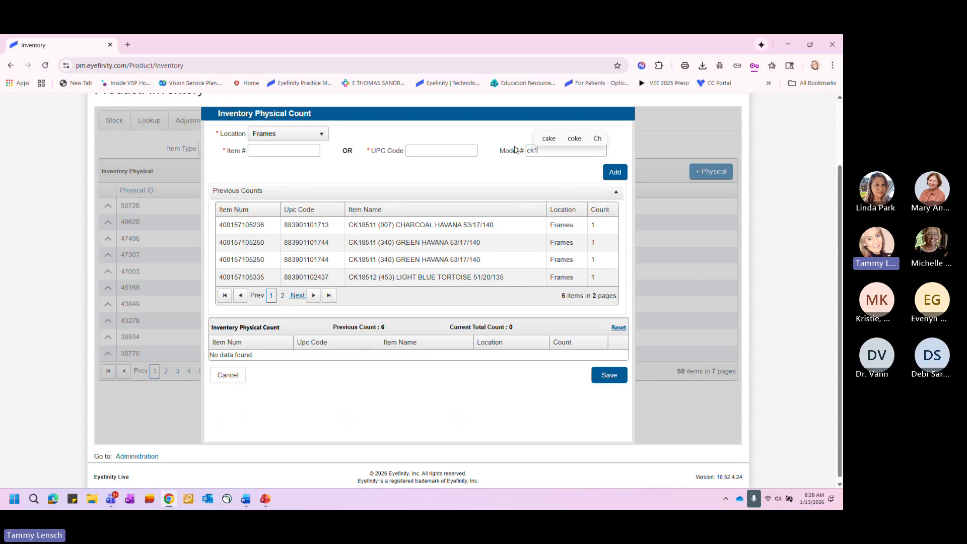
type("85")
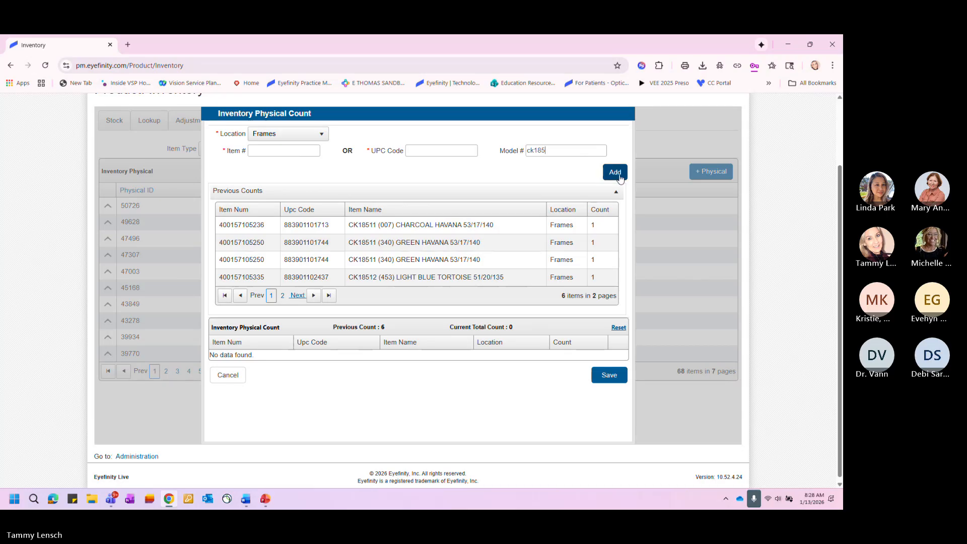
left_click(615, 172)
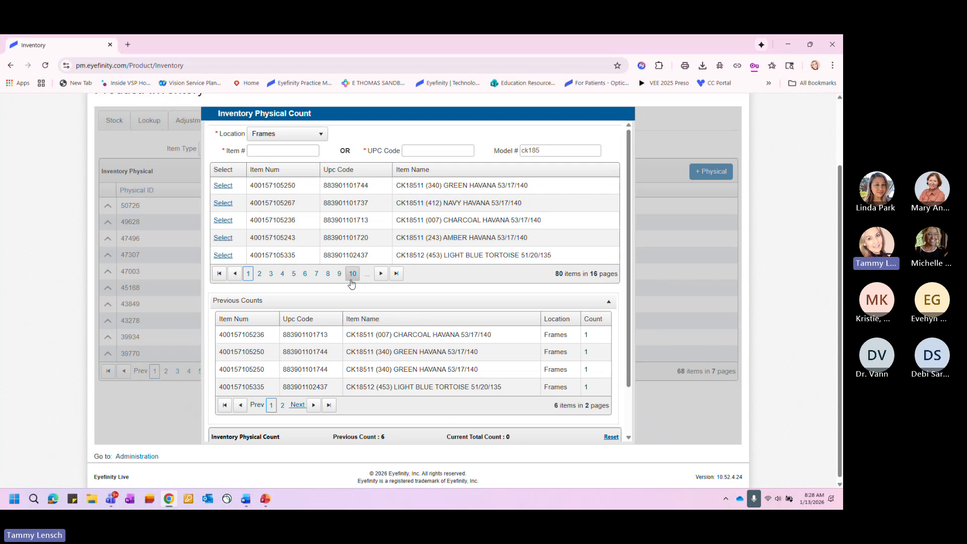
- Add CK18539 (345) CARGO HAVANA, CK18539 (421) BLUE HAVANA and CK18538 (655) BERRY TORTOISE from results page 8 and save the count
left_click(328, 275)
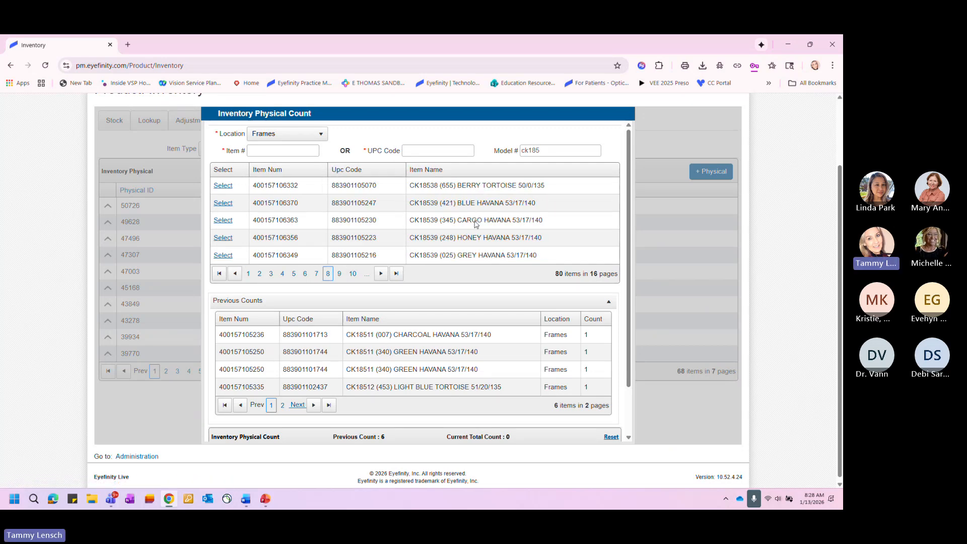
left_click(225, 221)
left_click(224, 203)
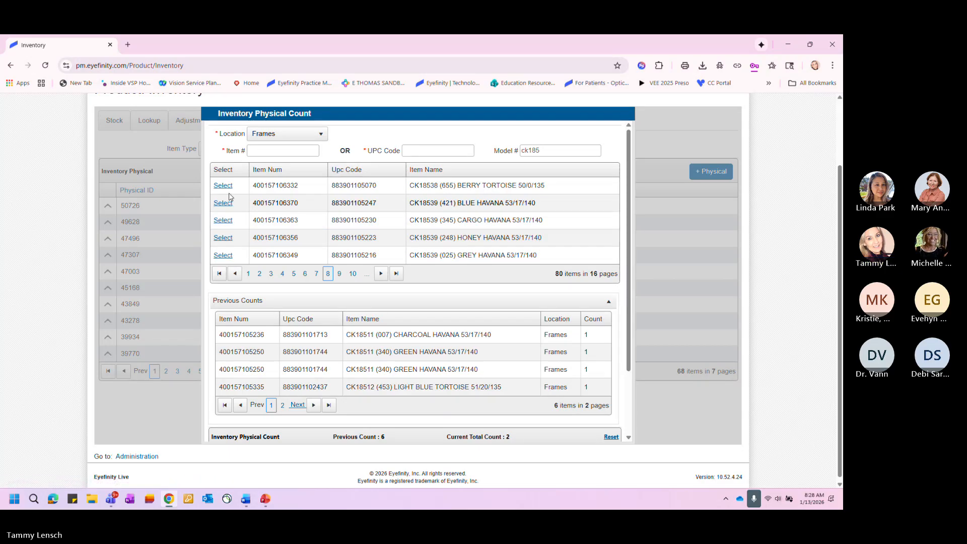
left_click(224, 189)
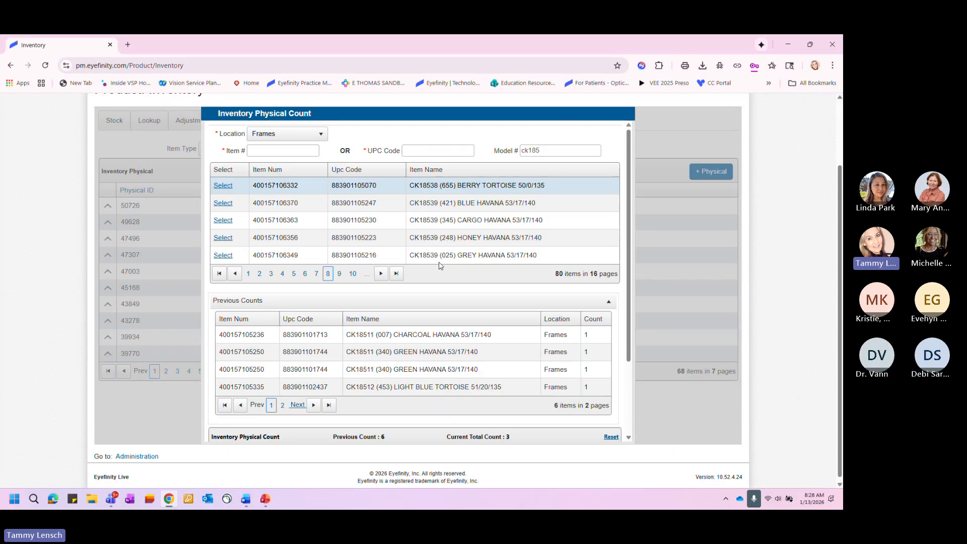
scroll(440, 266, "down", 2)
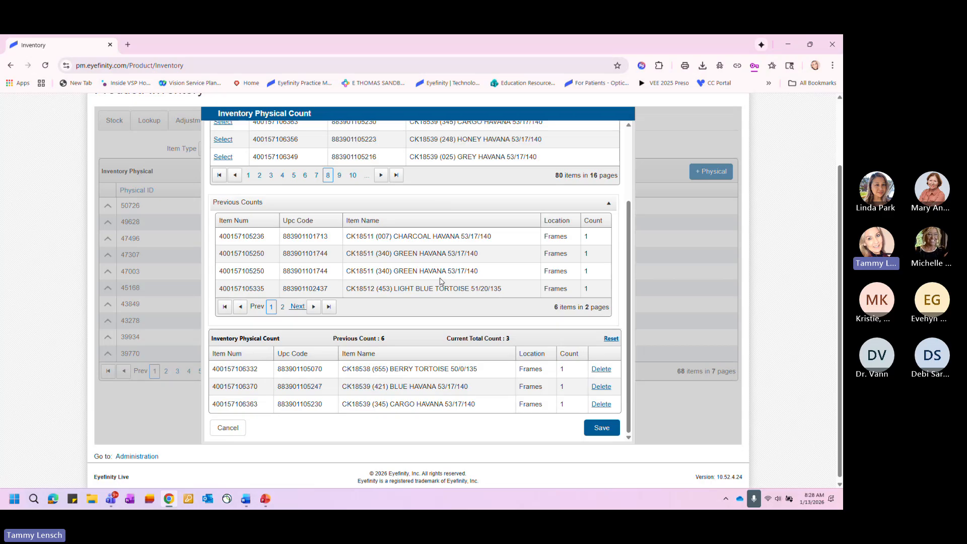
left_click(603, 428)
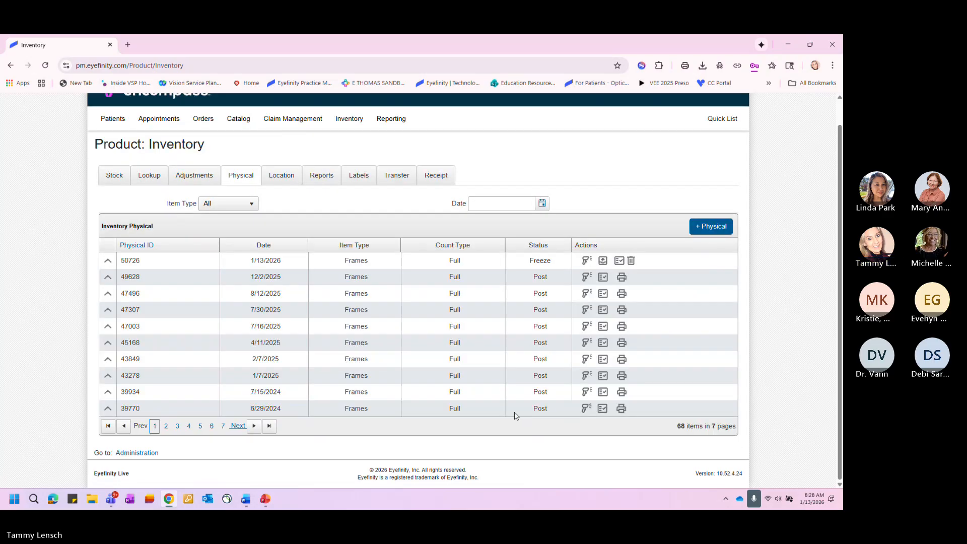
- Delete CK18511 (007) CHARCOAL HAVANA 53/17/140 from the details of the 1/13/2026 physical inventory
left_click(107, 262)
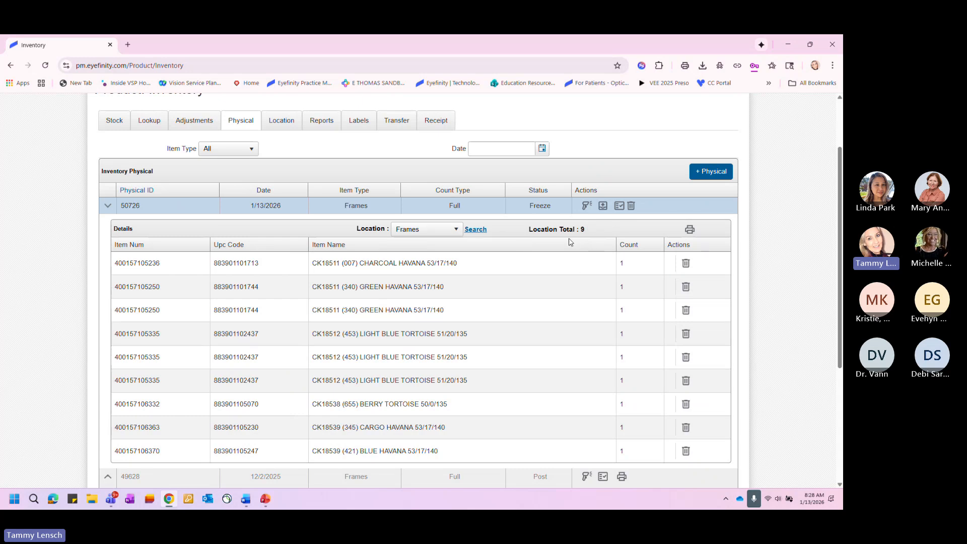
left_click(686, 263)
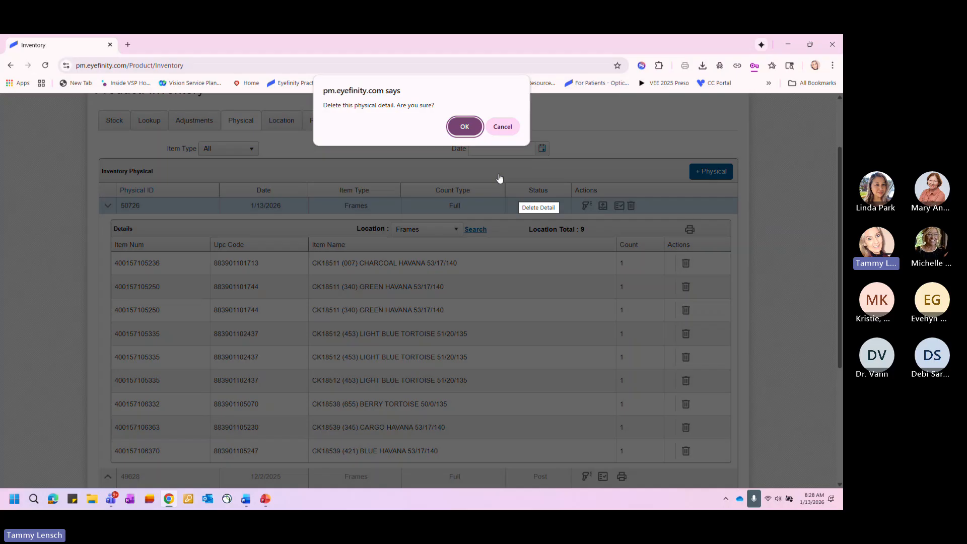
left_click(462, 126)
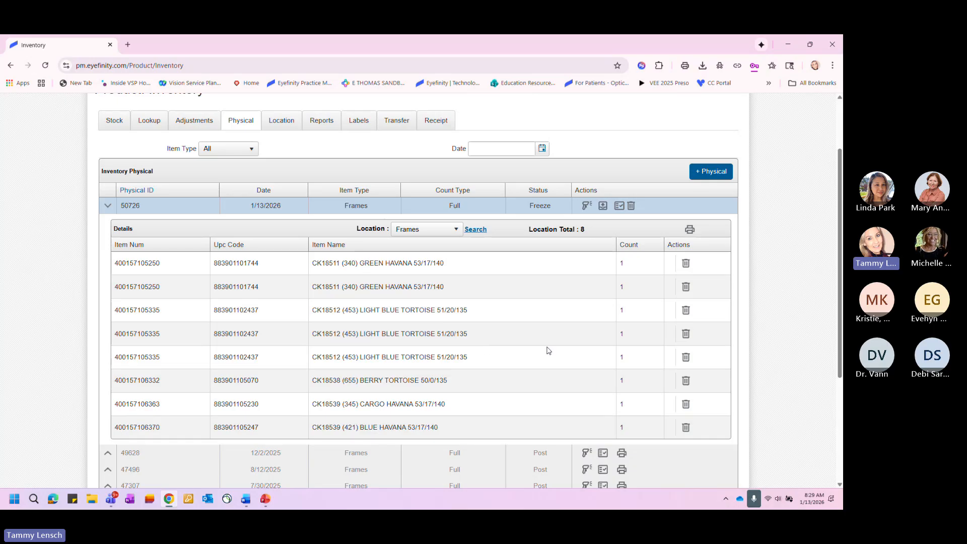
- Post the 1/13/2026 physical inventory to commit its counts and expand its details
left_click(603, 207)
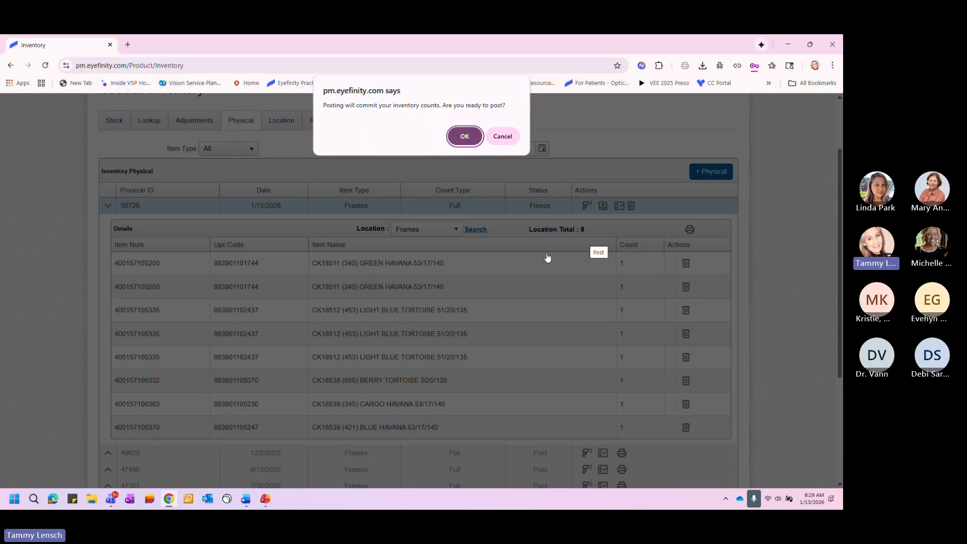
left_click(464, 136)
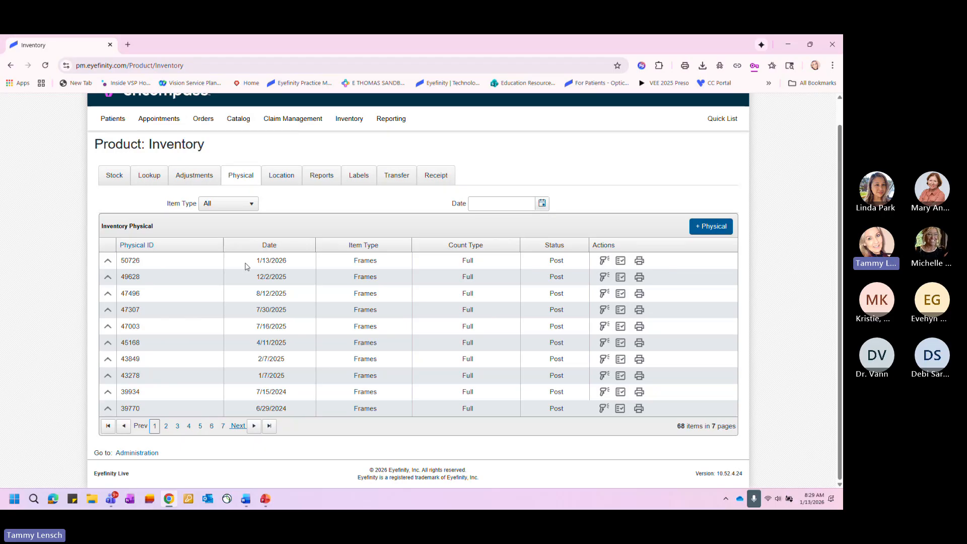
left_click(108, 260)
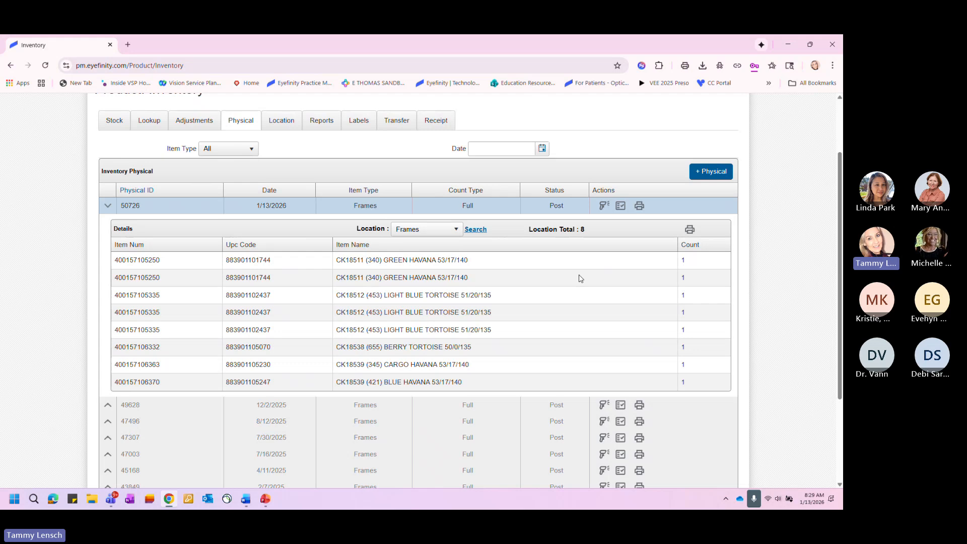
- Open the printable Inventory Physical Reconciliation Report for the Frames location, enlarge it to 110% to read it, and close it
left_click(689, 230)
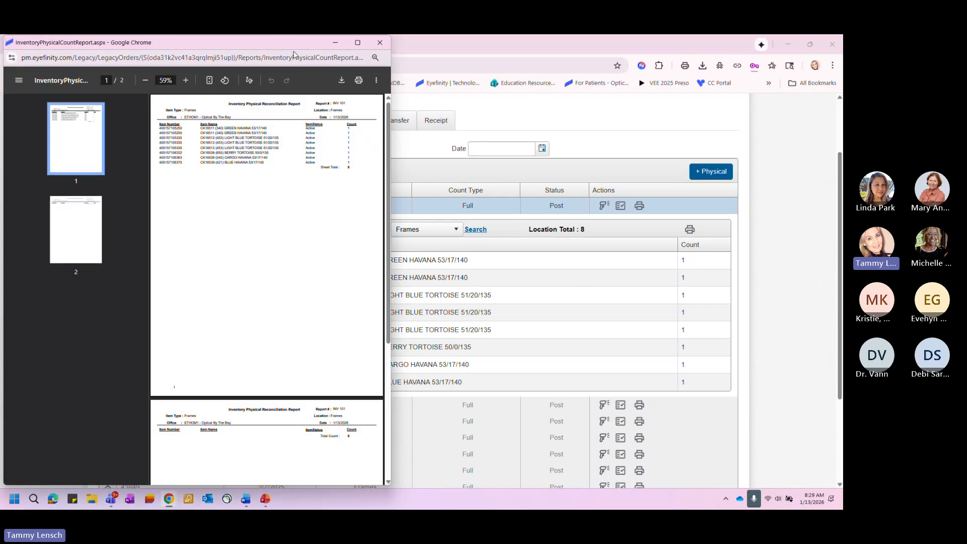
left_click_drag(294, 44, 289, 64)
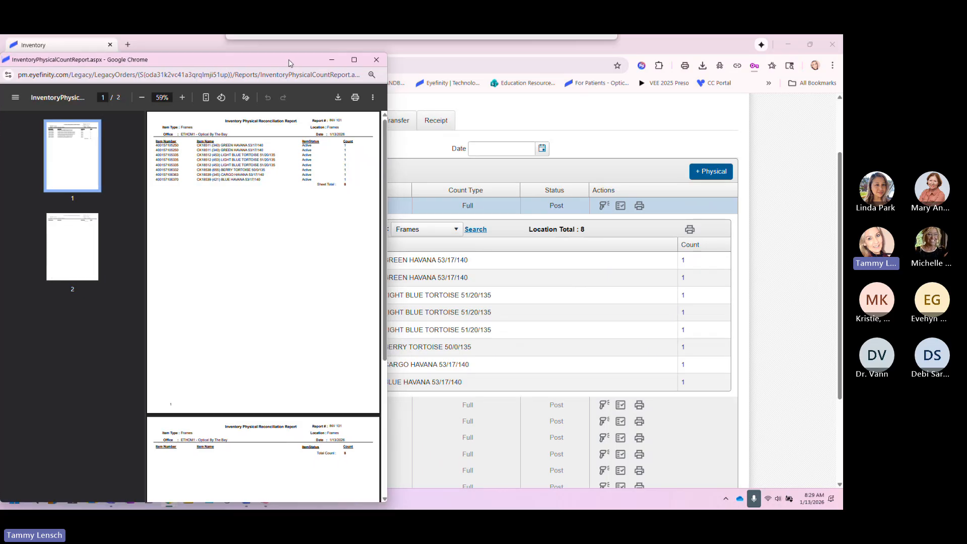
left_click(352, 62)
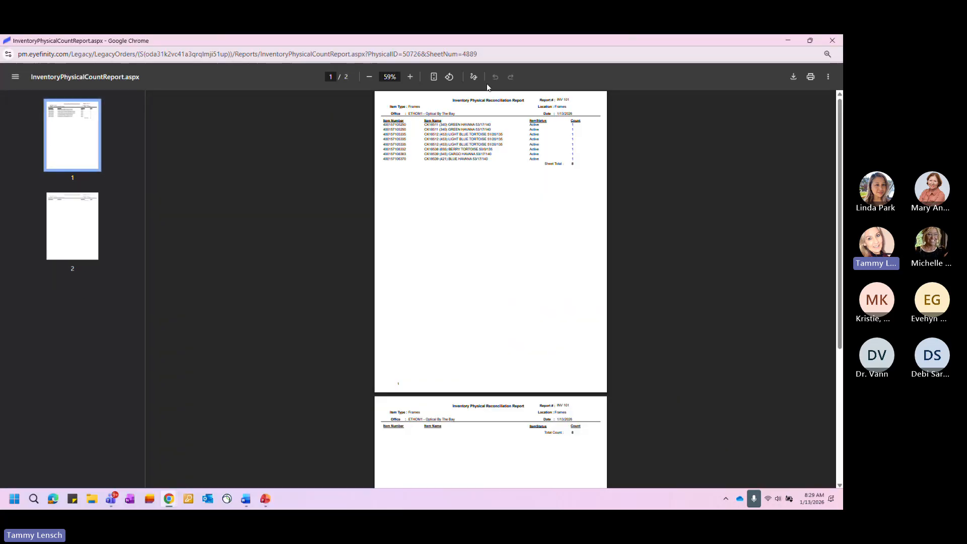
left_click(410, 76)
left_click(410, 77)
left_click(410, 77)
left_click(410, 77)
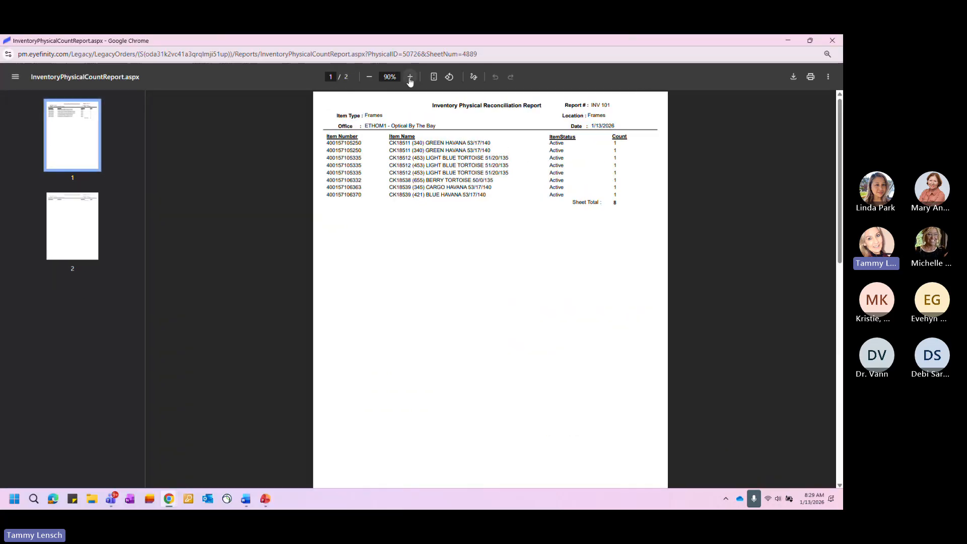
left_click(410, 77)
left_click(410, 77)
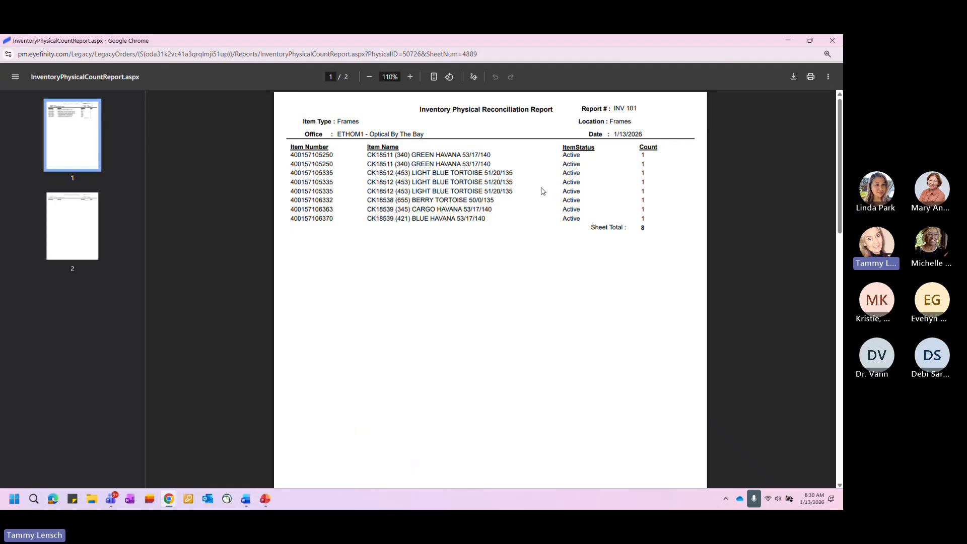
left_click(833, 40)
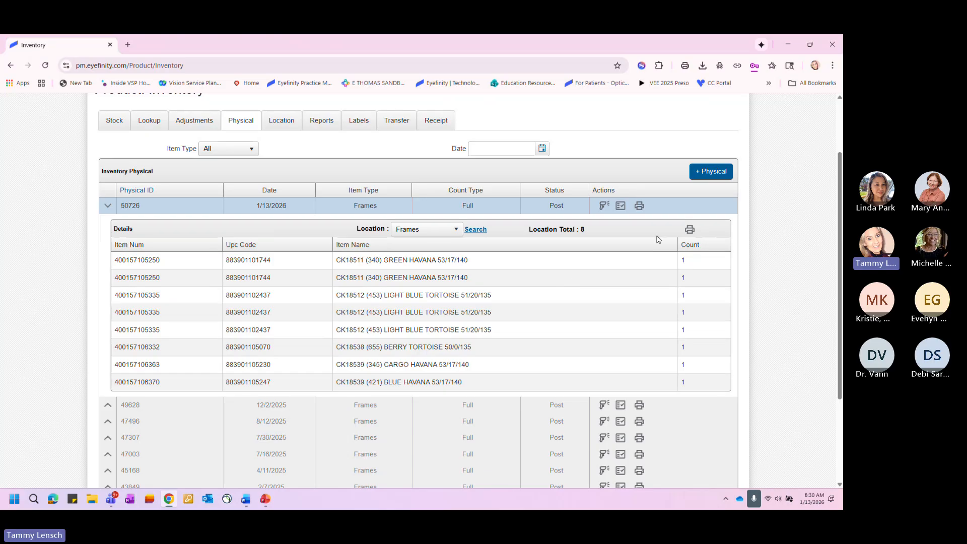
- View the status log of the 1/13/2026 physical inventory, close it and collapse the inventory's details
left_click(620, 206)
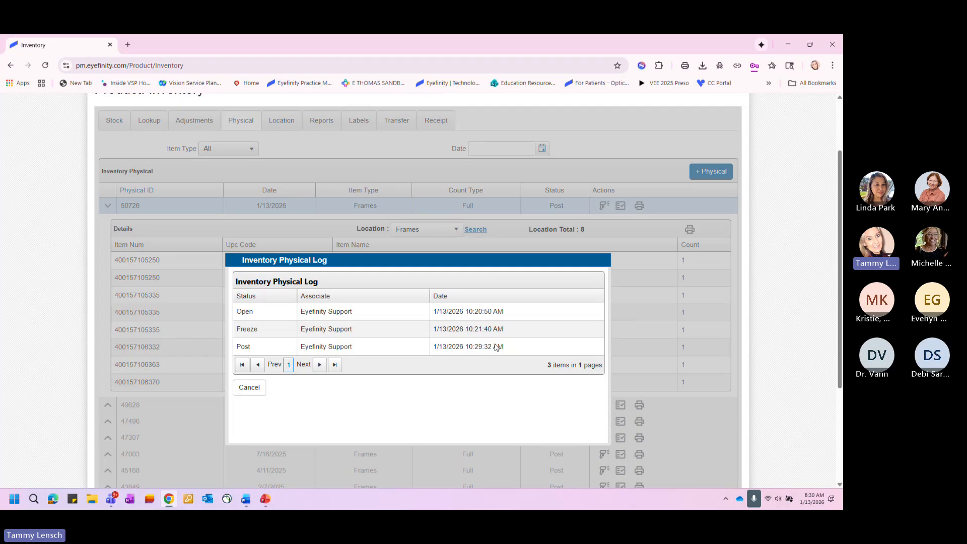
left_click(250, 388)
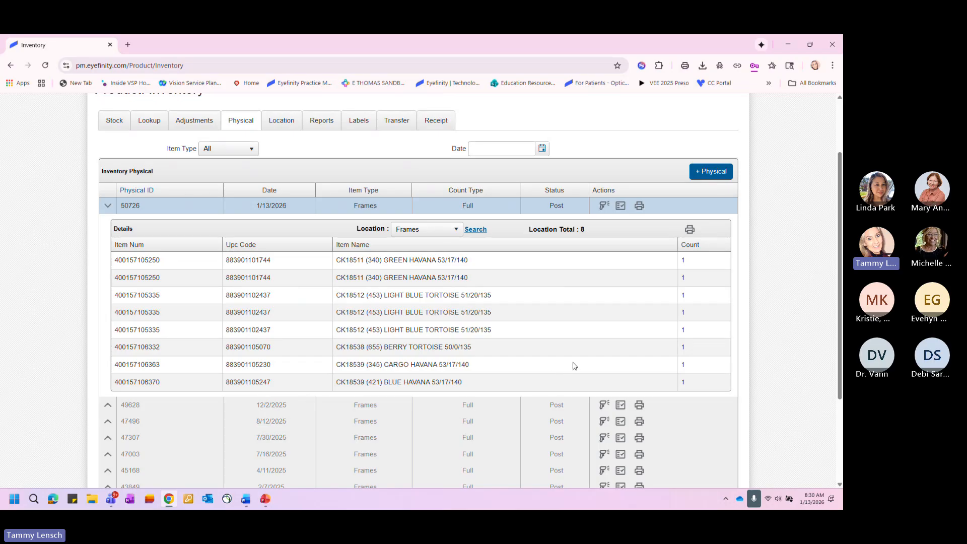
left_click(107, 206)
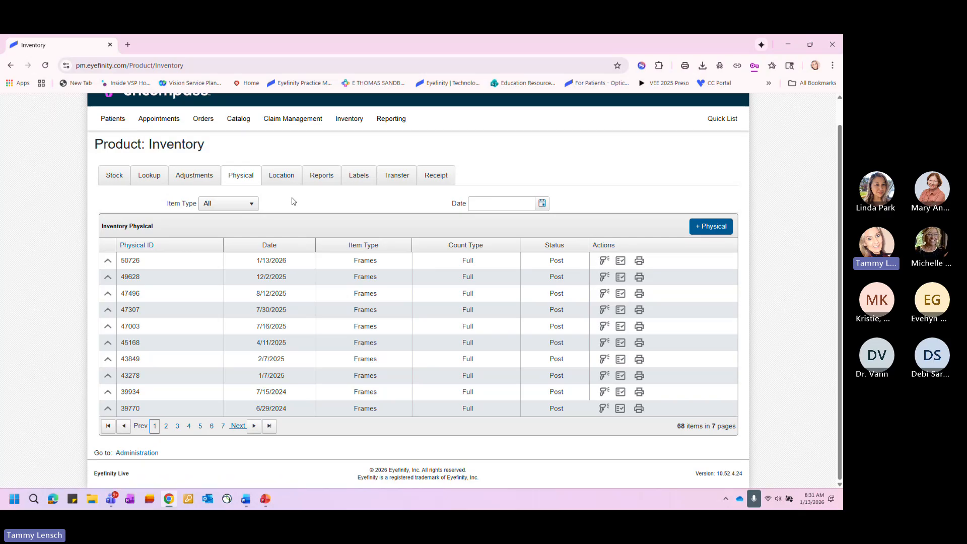
- Open the list of inventory adjustments
left_click(193, 178)
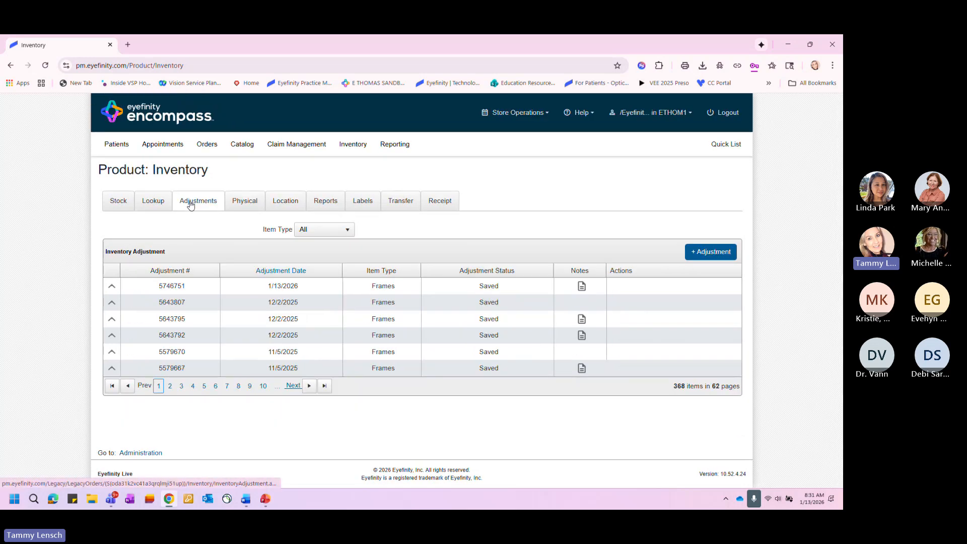
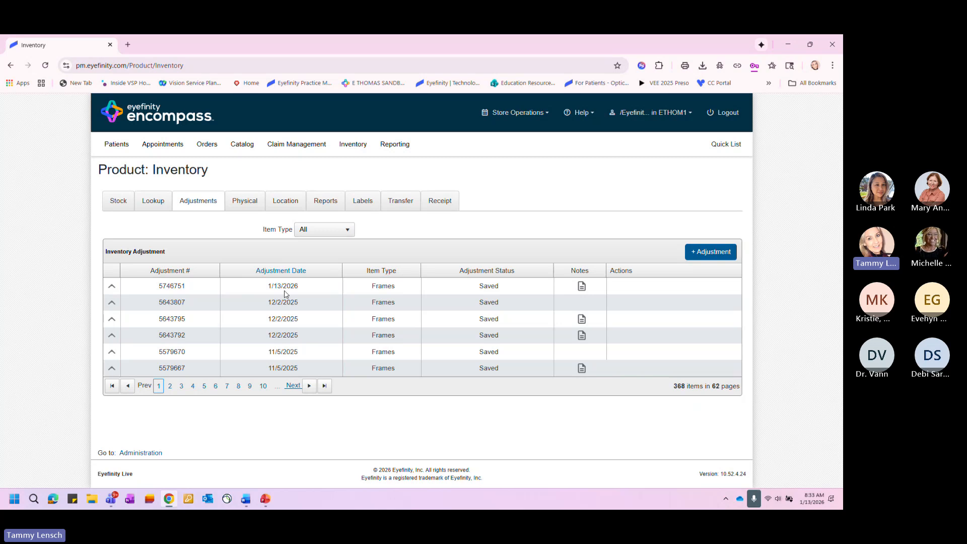
- View the inventory activity items of the 1/13/2026 adjustment and collapse its details
left_click(111, 288)
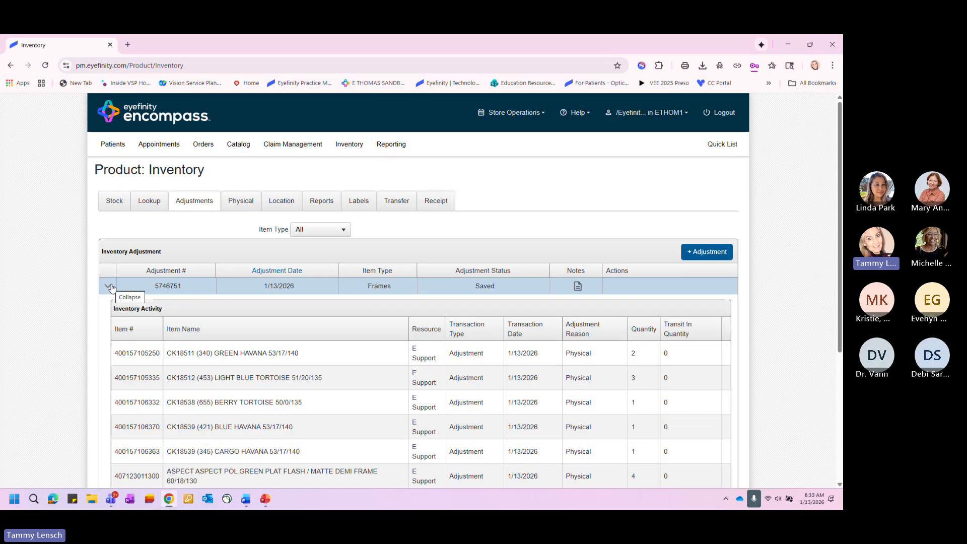
scroll(219, 343, "down", 2)
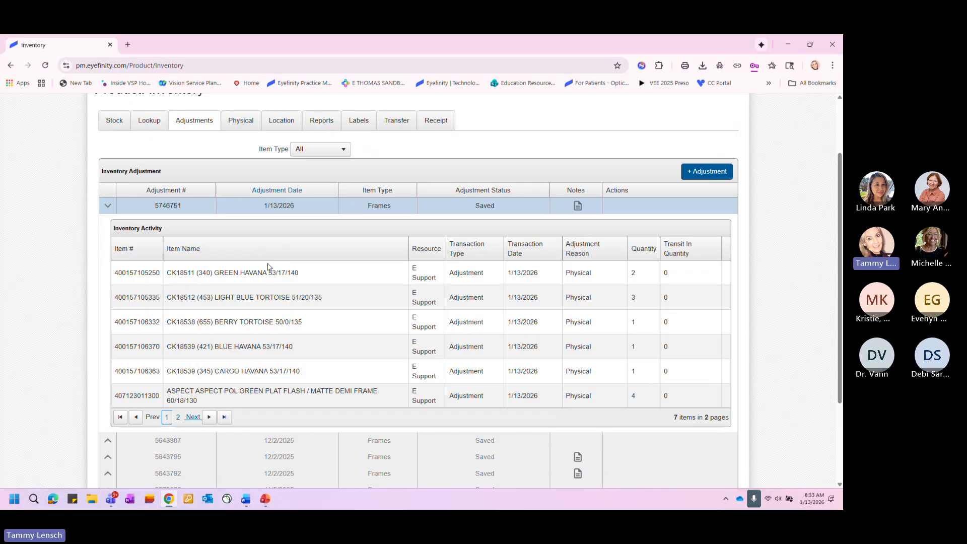
scroll(268, 267, "up", 3)
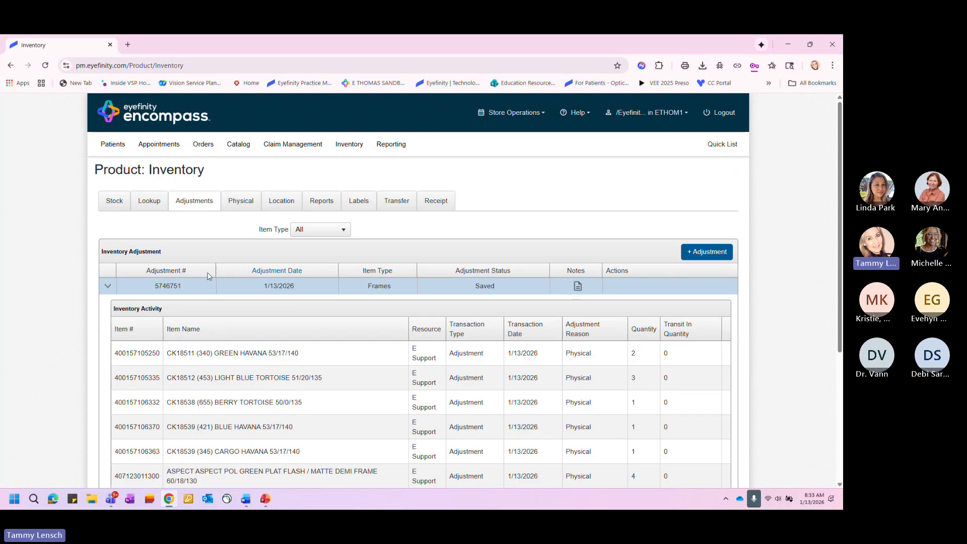
left_click(110, 285)
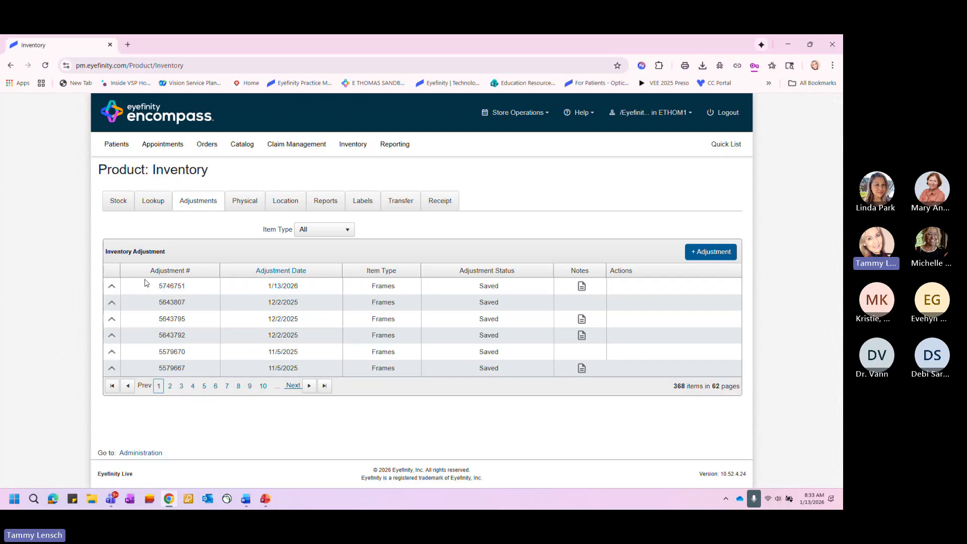
- Create an inventory adjustment for the Frame item type without notes and start a new activity in it
left_click(700, 252)
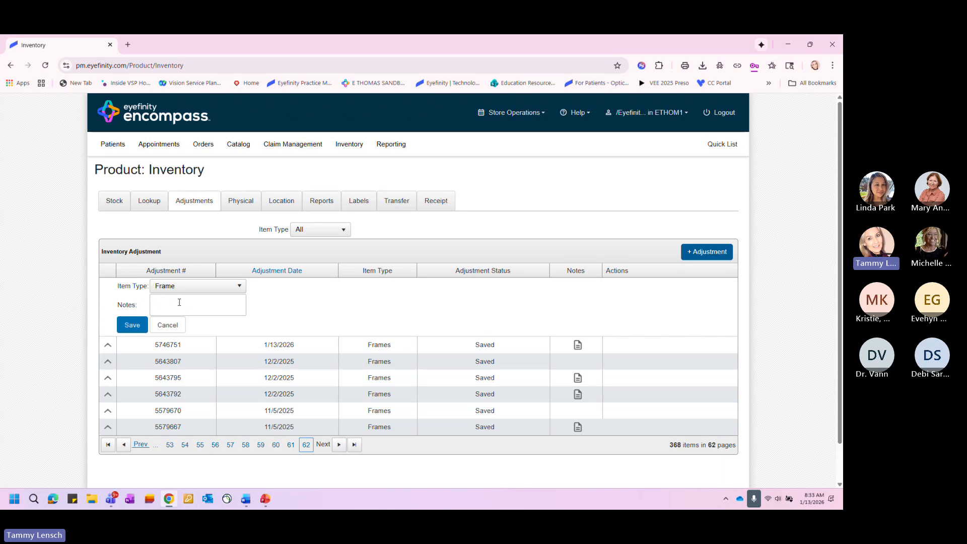
left_click(130, 325)
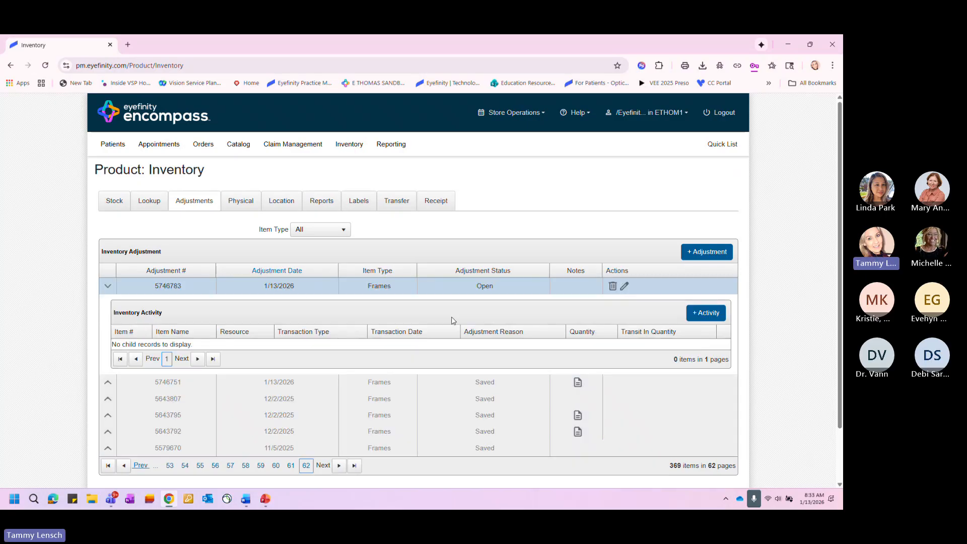
left_click(707, 316)
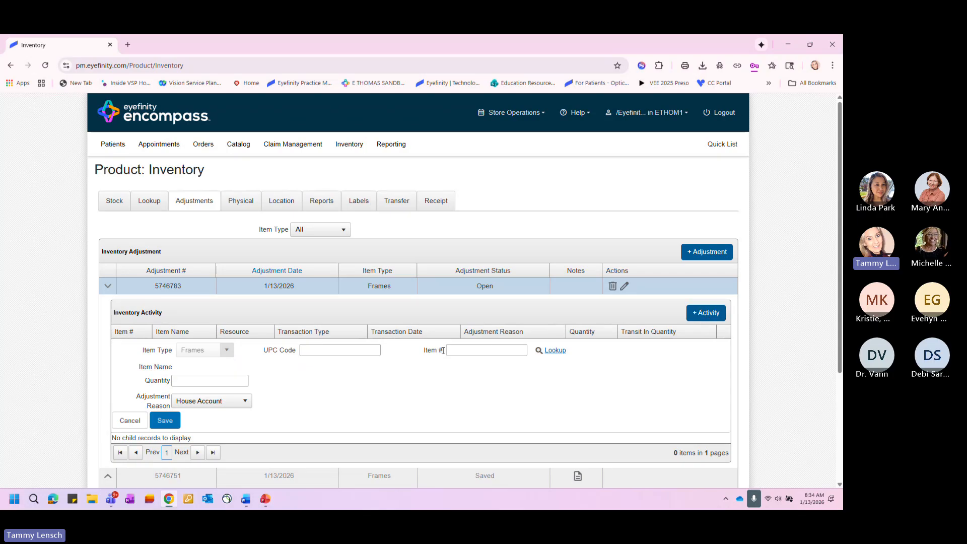
left_click(556, 352)
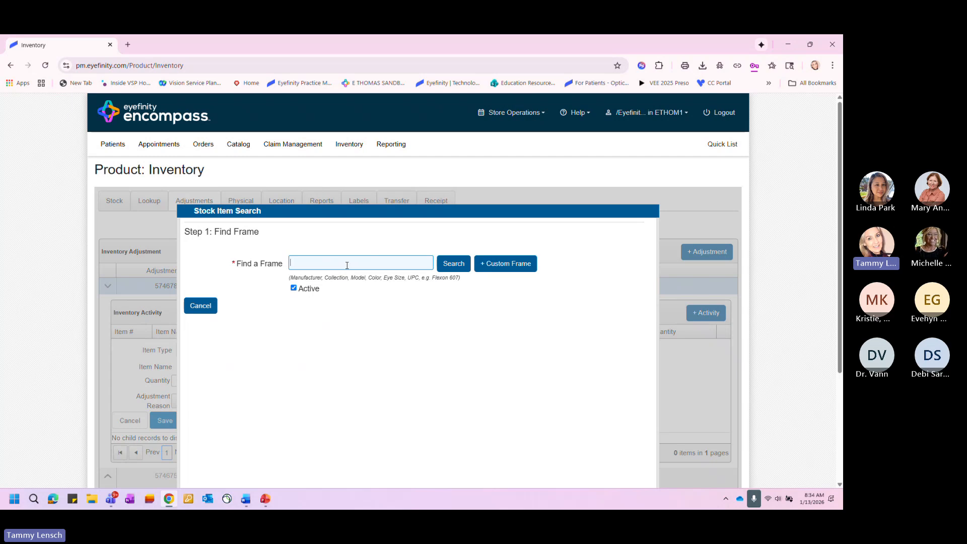
left_click(294, 289)
left_click(199, 305)
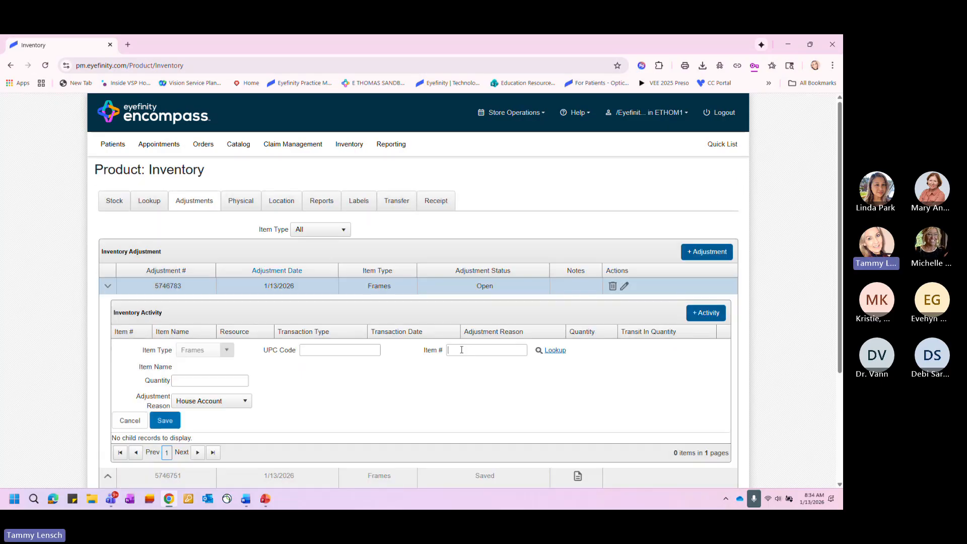
- Try to identify the frame by entering the partial model number ck185 as its item number, and clear the entry
type("ck")
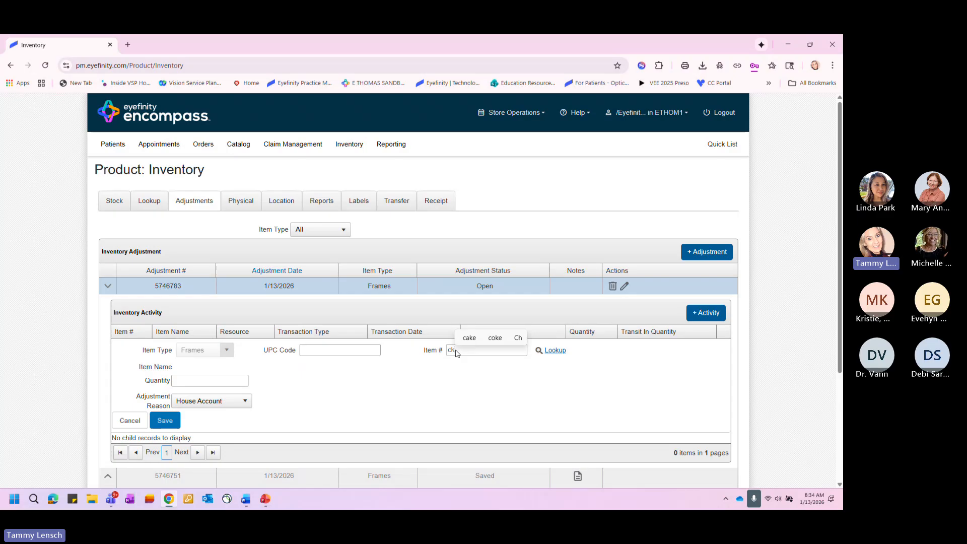
type("18")
key("Tab")
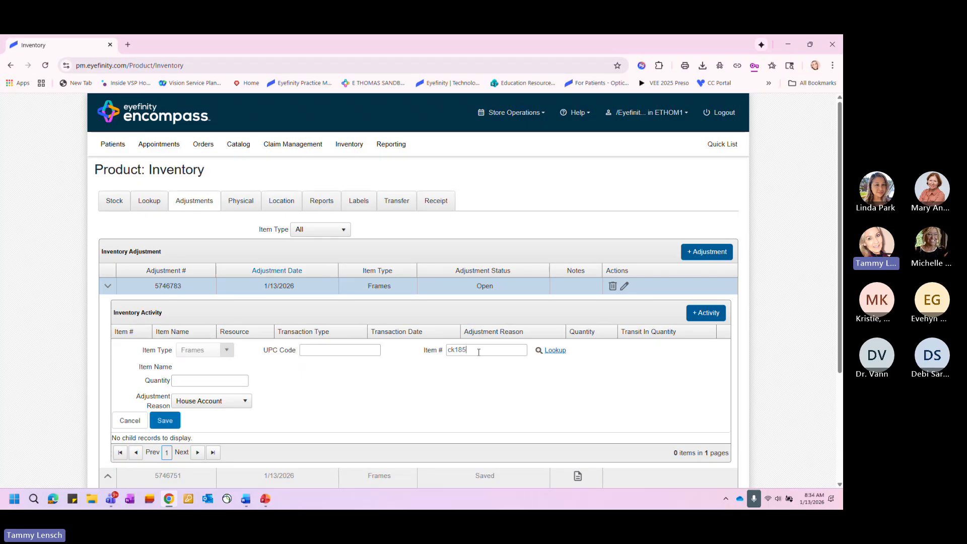
key("BackSpace")
type("3")
key("Tab")
left_click(472, 352)
left_click_drag(471, 352, 444, 351)
key("BackSpace")
- Look up ck185 in the stock item search and choose the CK18545 (201) DARK BROWN frame for the activity
left_click(555, 352)
left_click(555, 351)
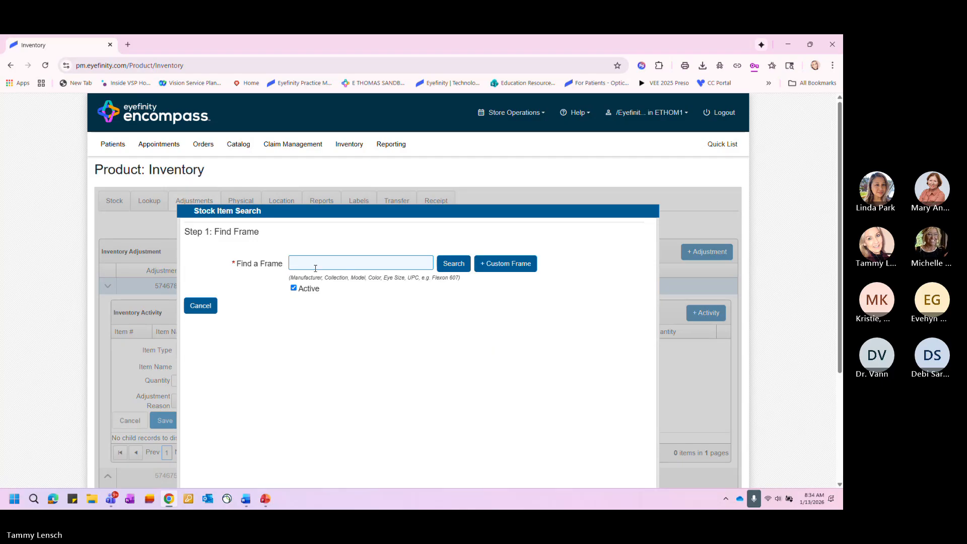
type("ck185")
key("Return")
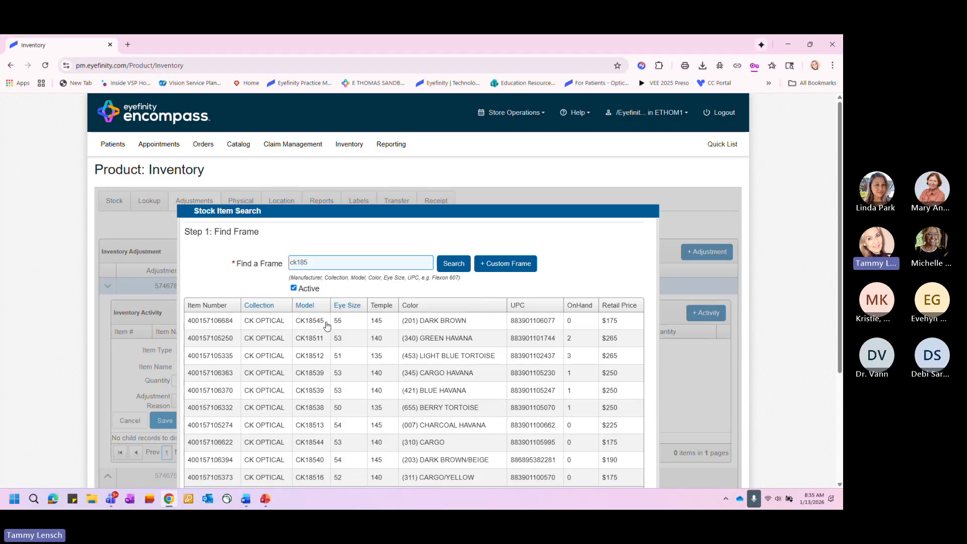
left_click_drag(325, 321, 299, 322)
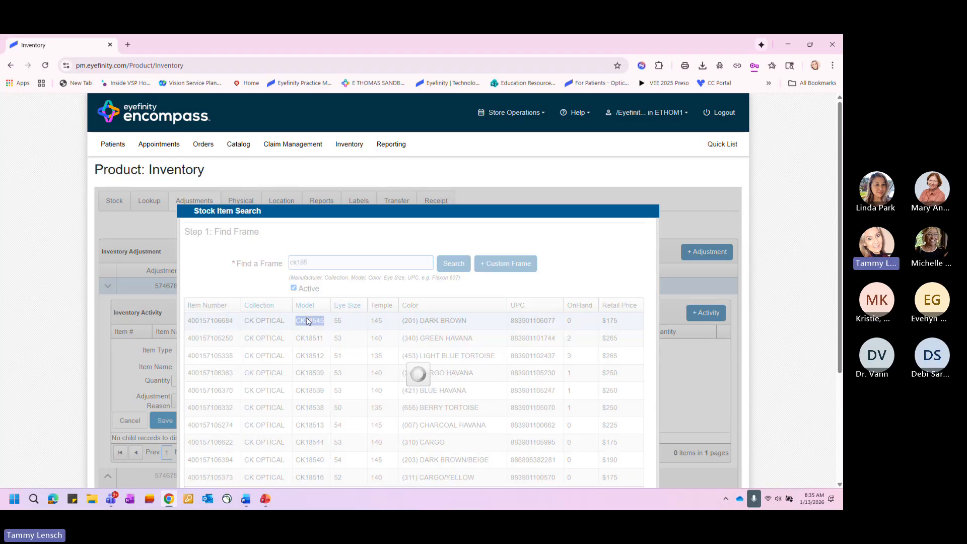
right_click(307, 319)
left_click(405, 375)
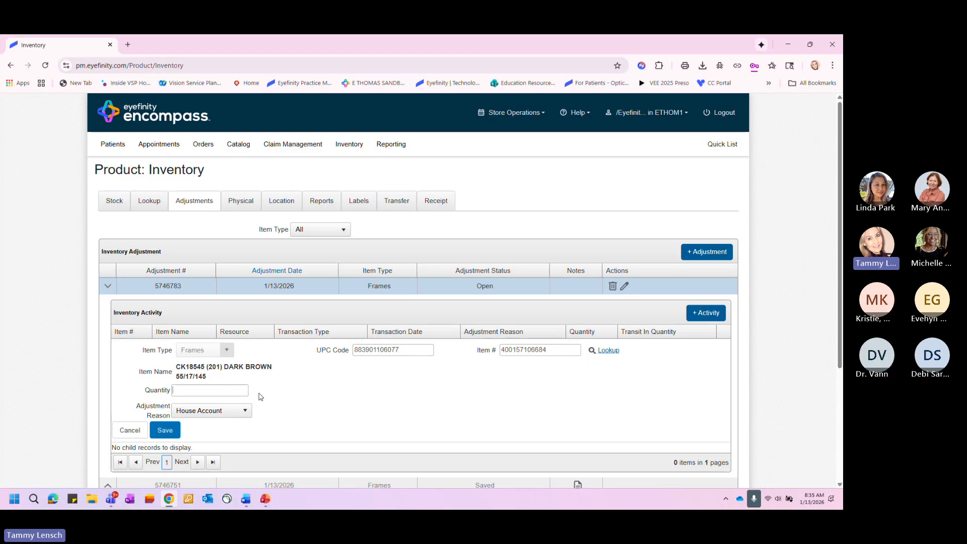
- Set the activity's quantity to 10 and commit it to inventory with the House Account reason
type("10")
left_click(167, 432)
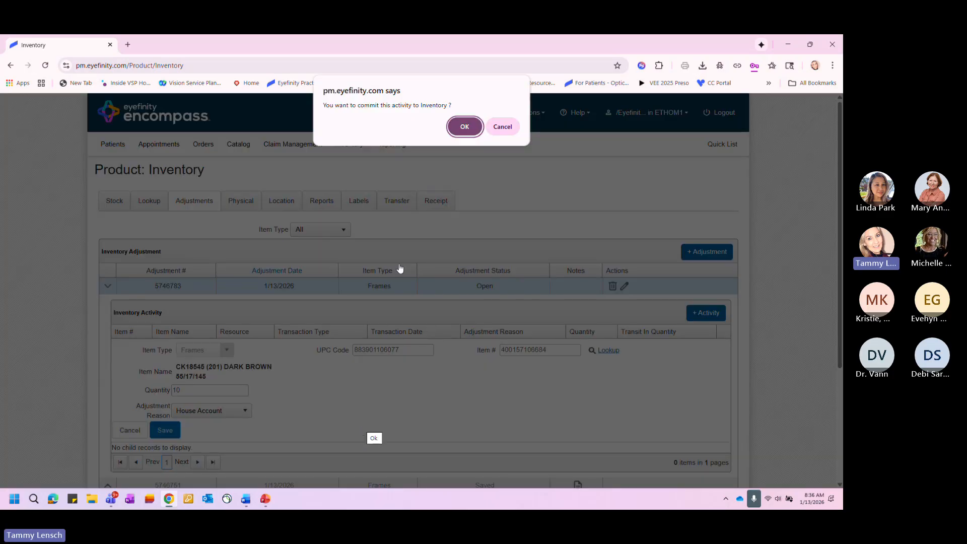
left_click(465, 128)
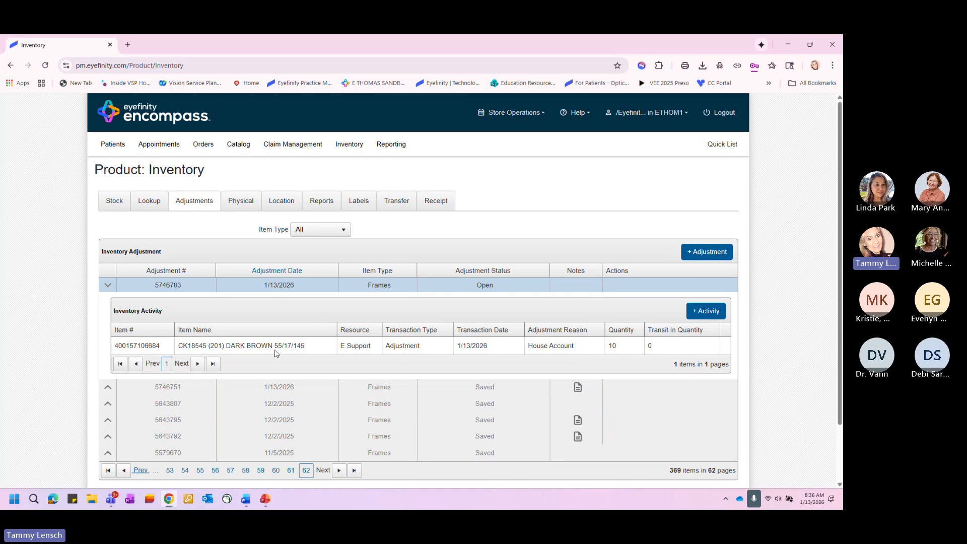
- Add a second activity for the same frame by copying the item number from the saved activity into it
left_click_drag(163, 348, 115, 348)
right_click(132, 349)
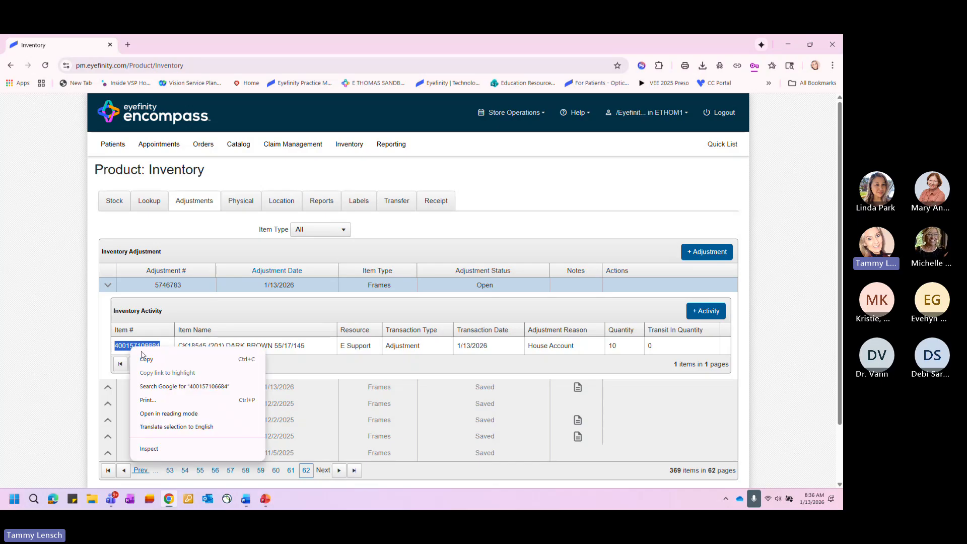
left_click(146, 360)
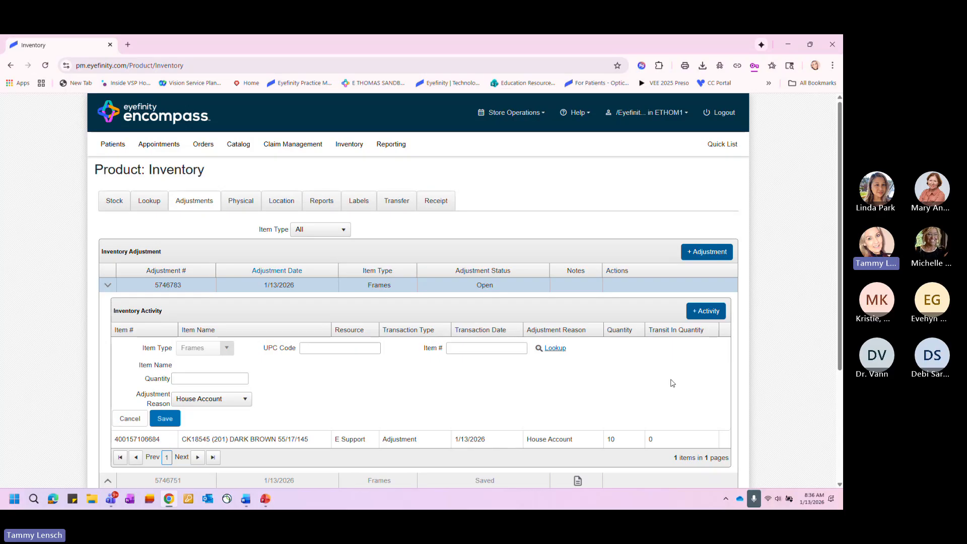
right_click(465, 349)
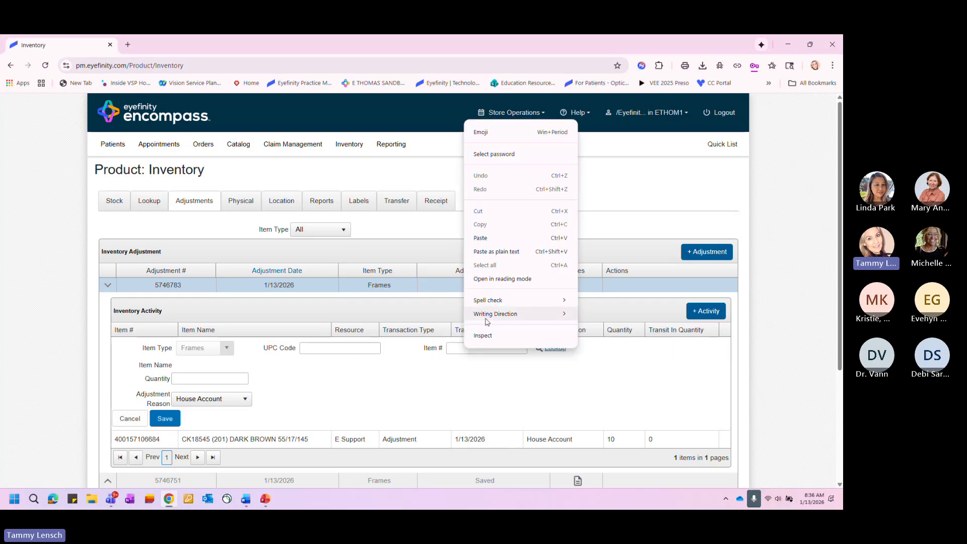
left_click(485, 239)
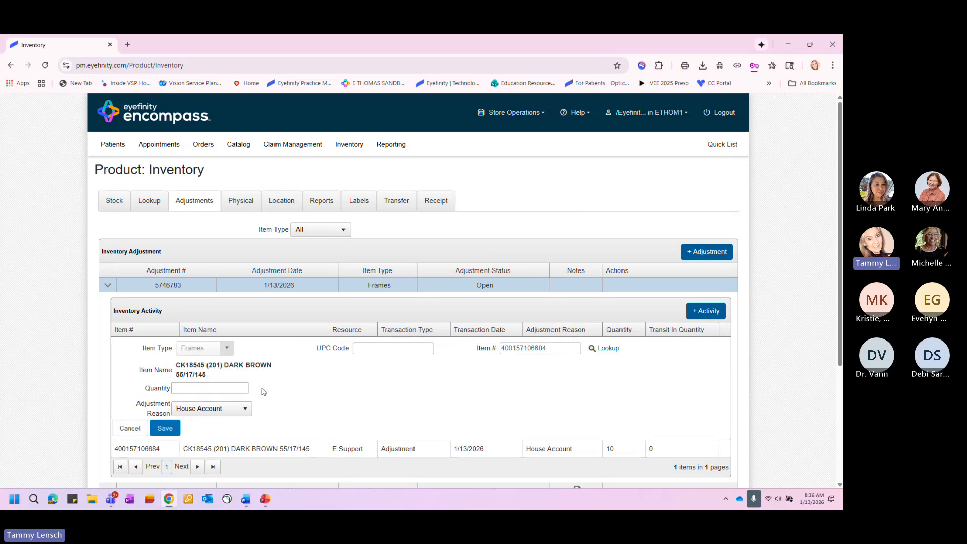
- Set the second activity's quantity to -2, review the available adjustment reasons, and commit it to inventory with House Account
left_click(231, 388)
type("-2")
left_click(244, 410)
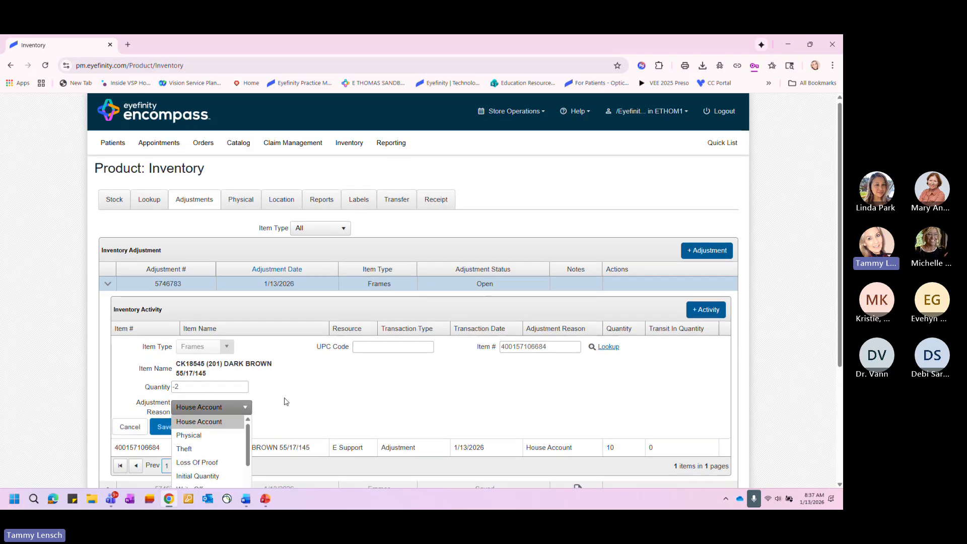
scroll(286, 401, "down", 2)
scroll(247, 380, "down", 2)
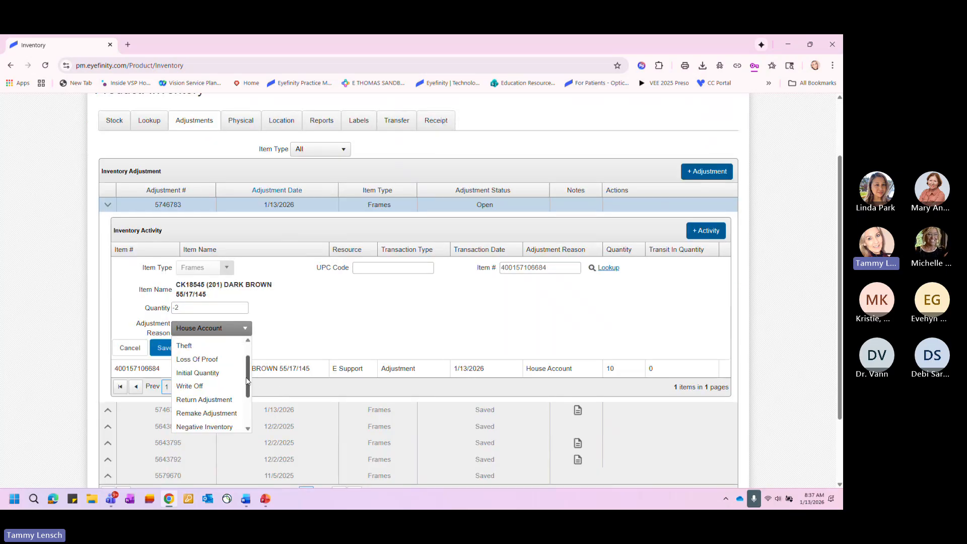
mouse_move(247, 380)
left_mouse_down()
mouse_move(244, 414)
mouse_move(248, 362)
left_mouse_up()
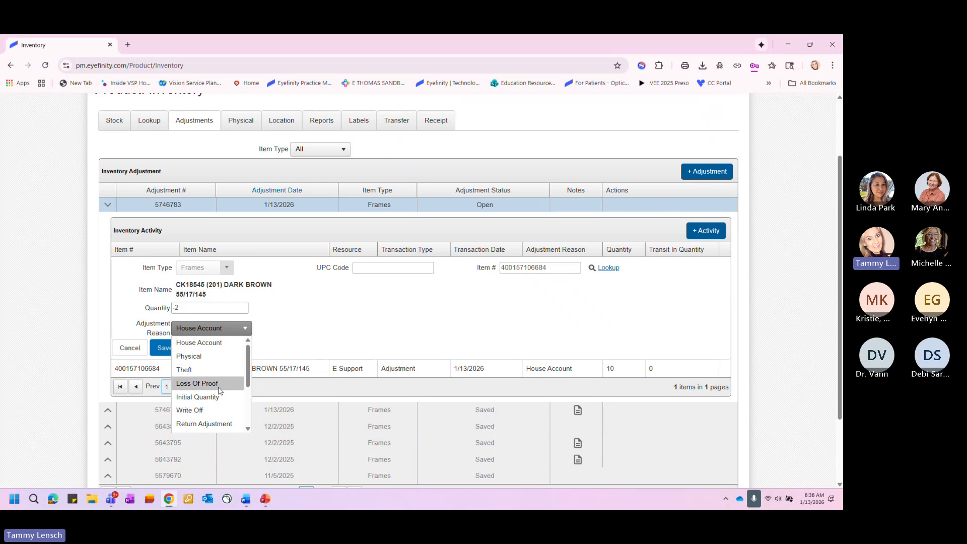
left_click(249, 429)
scroll(248, 429, "down", 3)
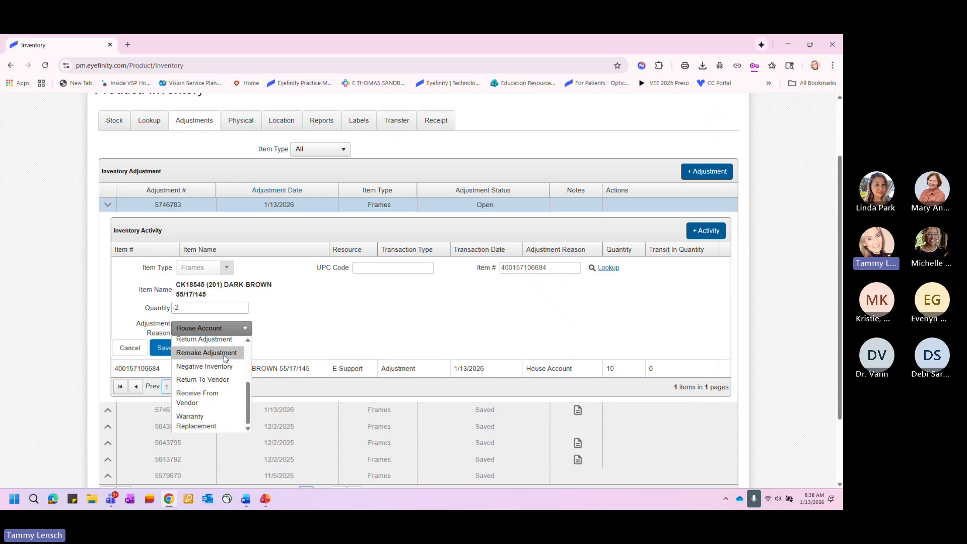
left_click(276, 345)
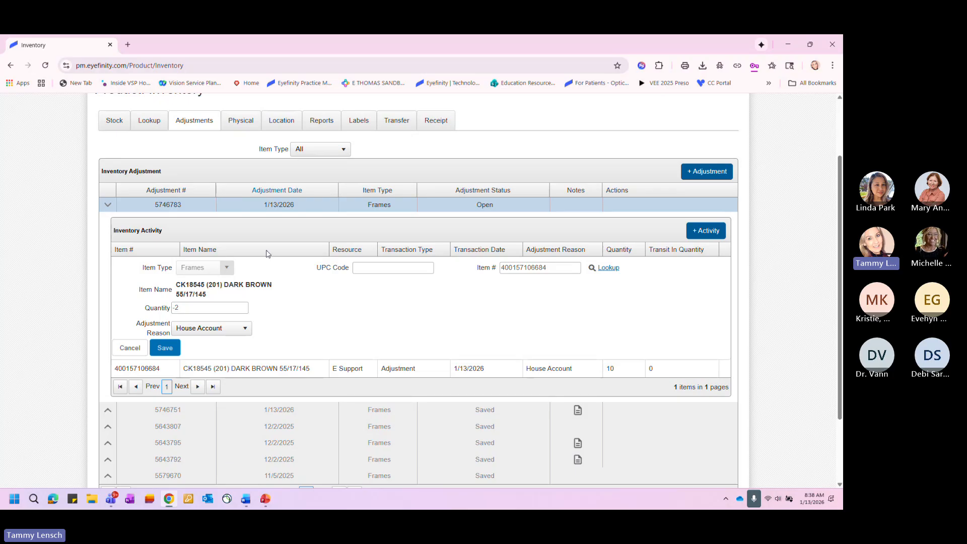
left_click(165, 349)
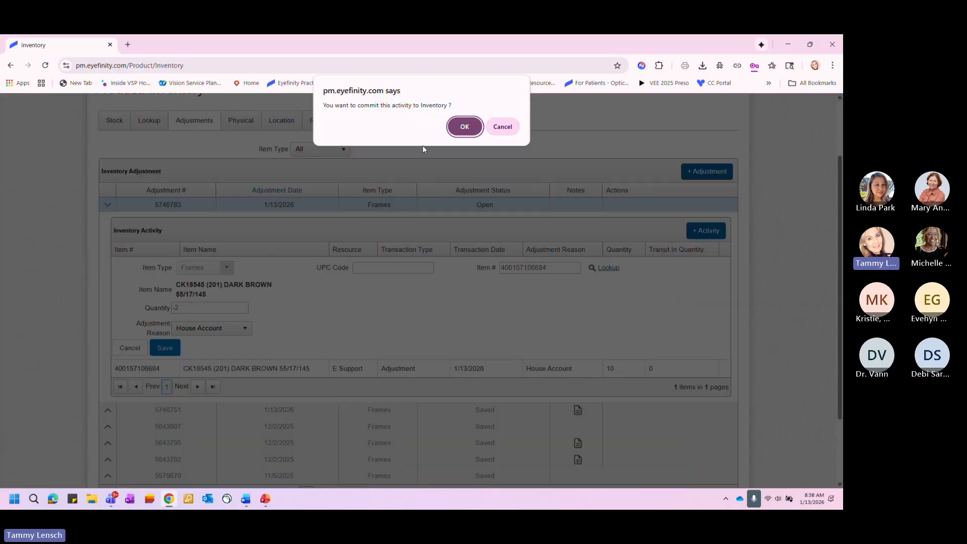
left_click(464, 128)
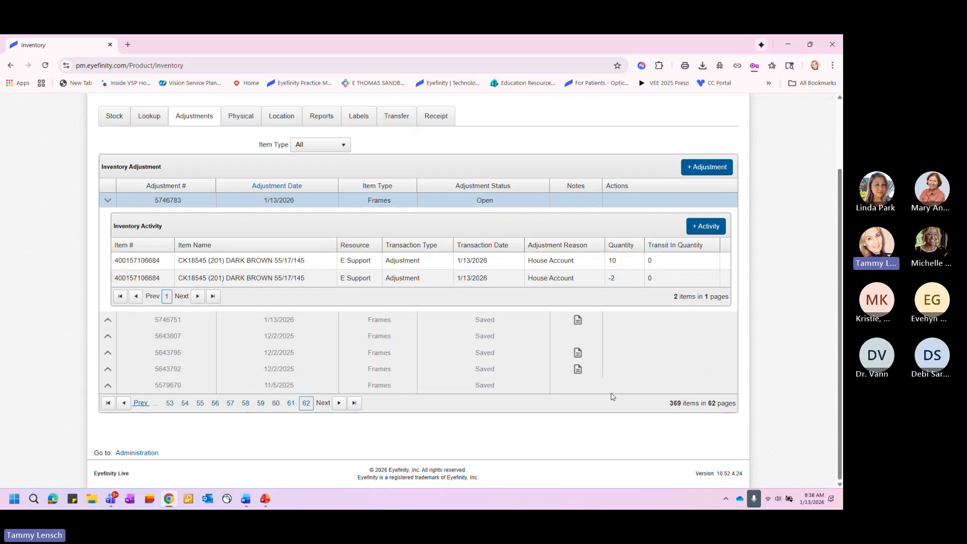
- Collapse the new adjustment, then view and collapse the activity items of the third 12/2/2025 adjustment
scroll(604, 388, "up", 2)
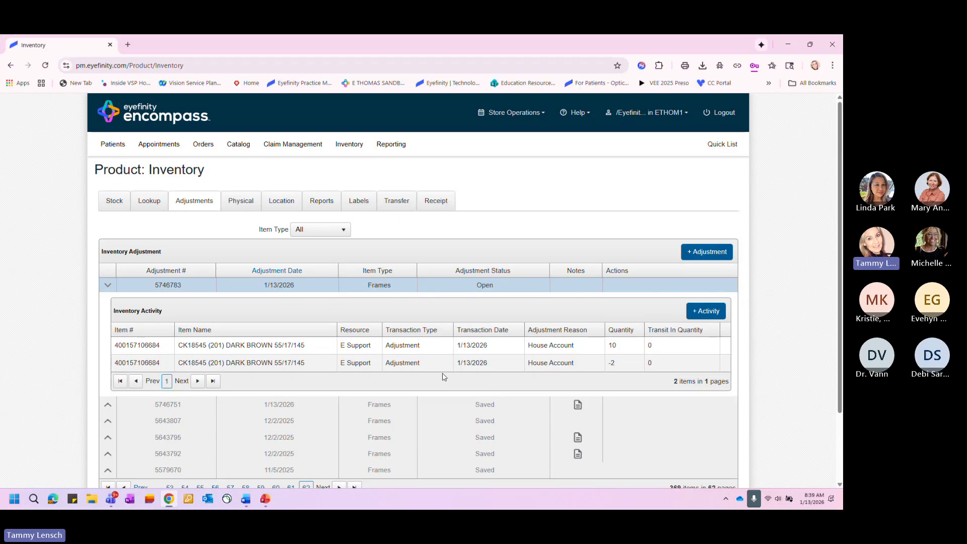
left_click(106, 286)
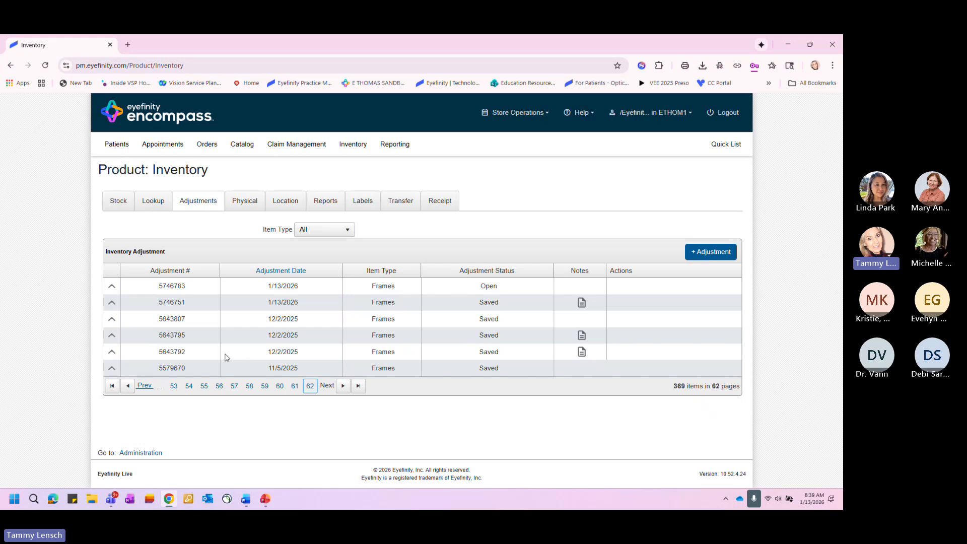
left_click(111, 353)
scroll(319, 346, "down", 2)
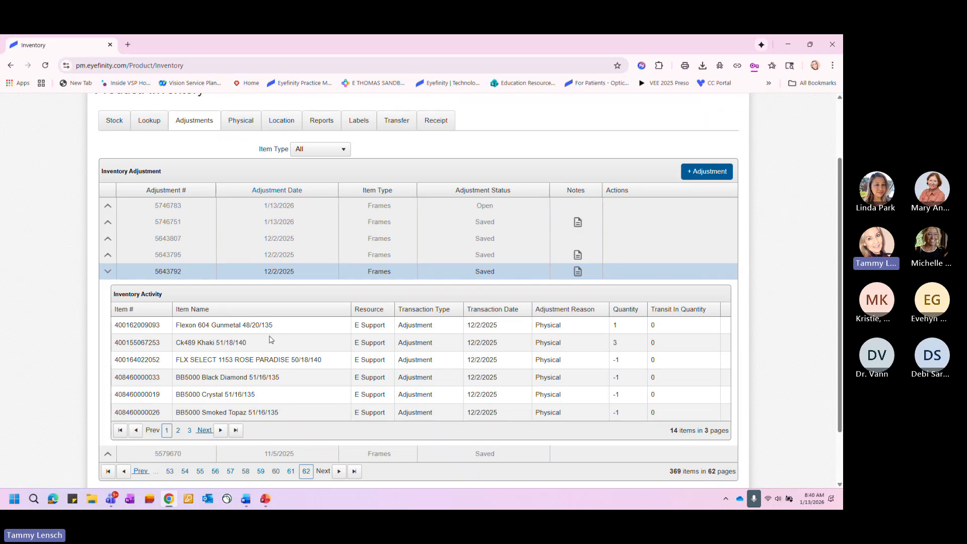
left_click(107, 272)
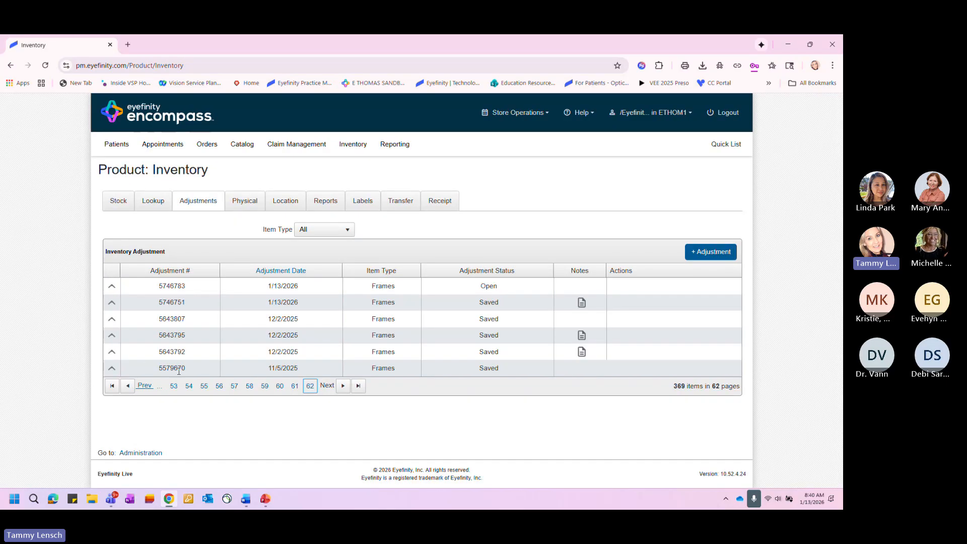
- Go to page 57 of the adjustments and view the activity details of the third 4/6/2019 adjustment
left_click(234, 387)
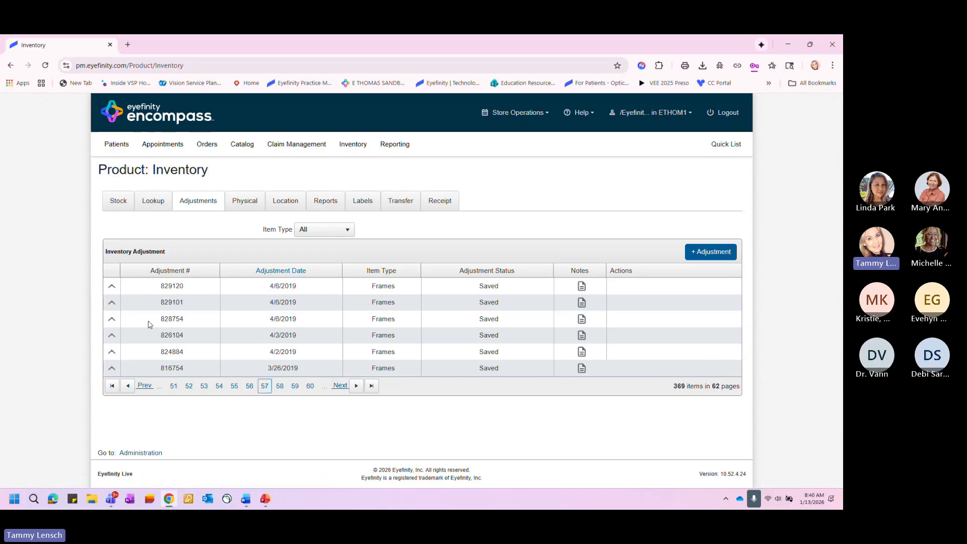
left_click(112, 320)
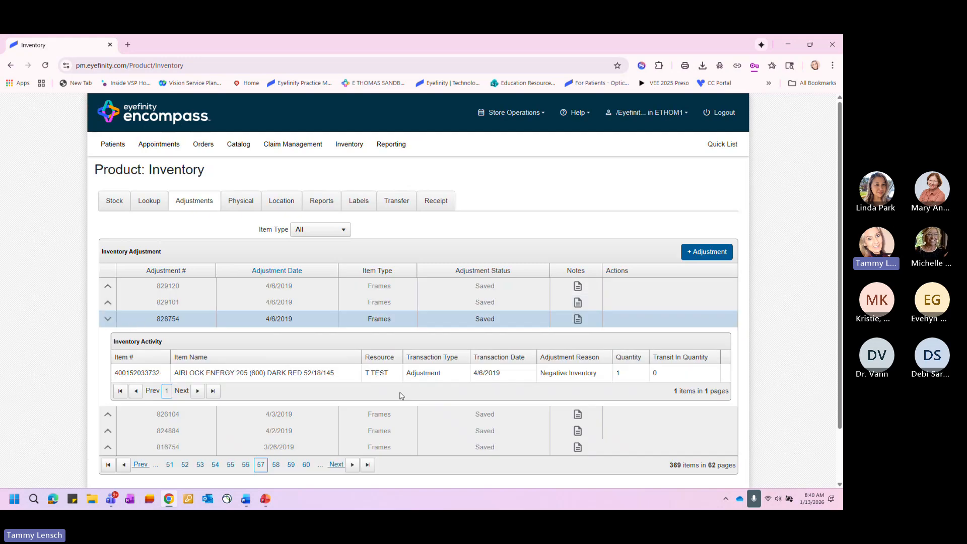
scroll(418, 398, "down", 2)
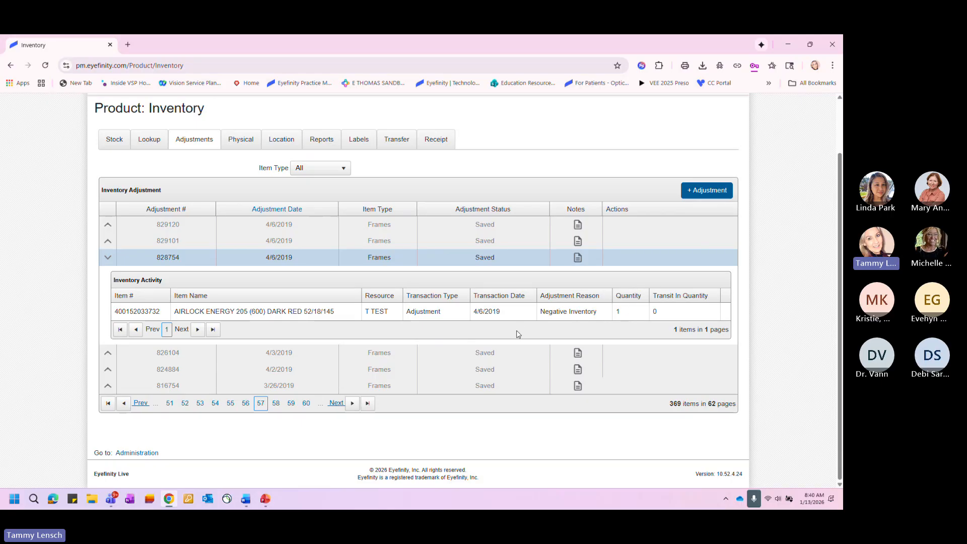
- Reload the inventory adjustments list so it starts again from its first page
scroll(469, 323, "up", 2)
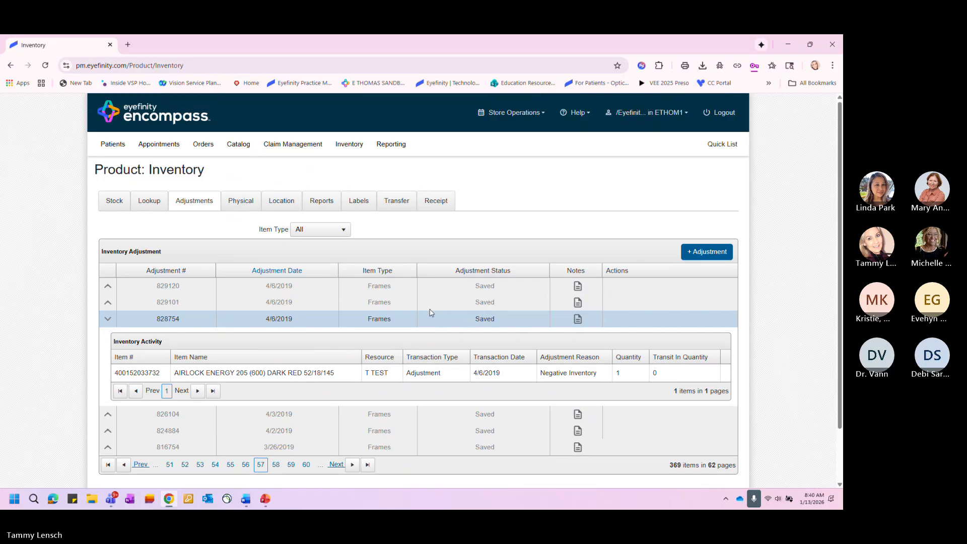
left_click(196, 201)
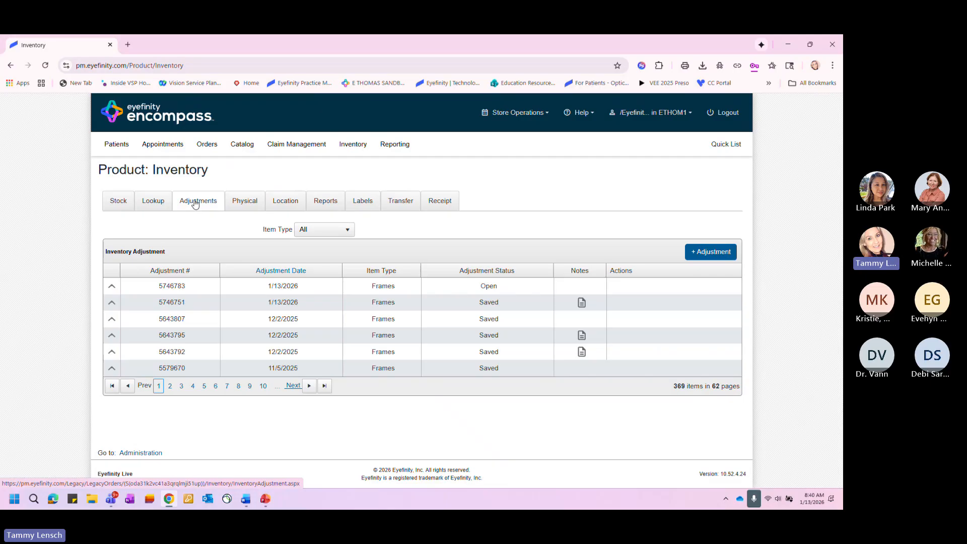
left_click(247, 200)
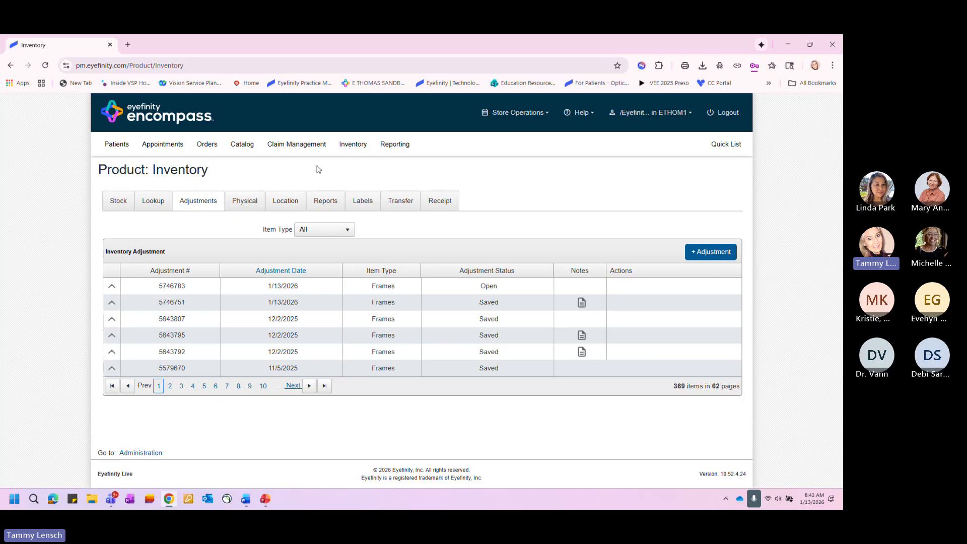
- Generate the Physical Inventory Variance Summary (INV104) report for frames, all collections, with physical date 1/13/2026
left_click(324, 202)
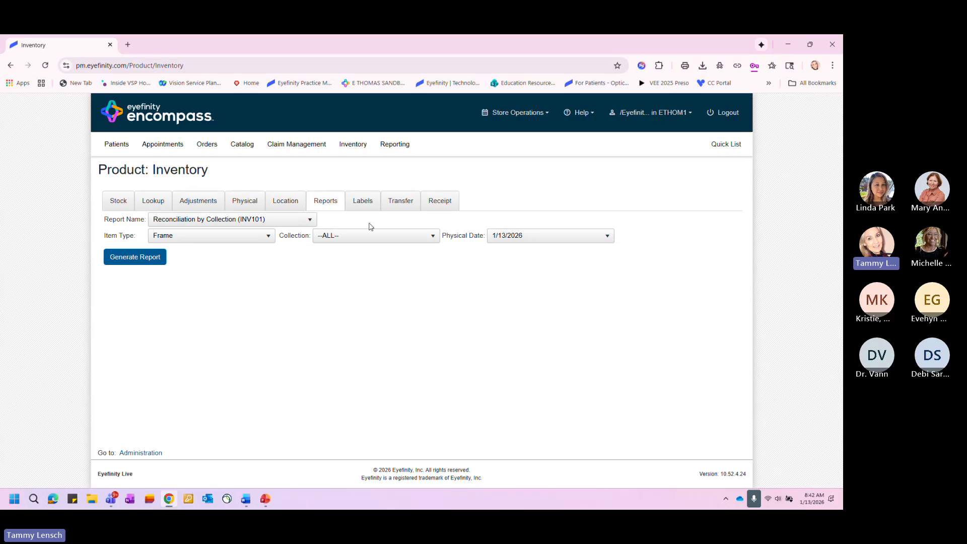
left_click(311, 223)
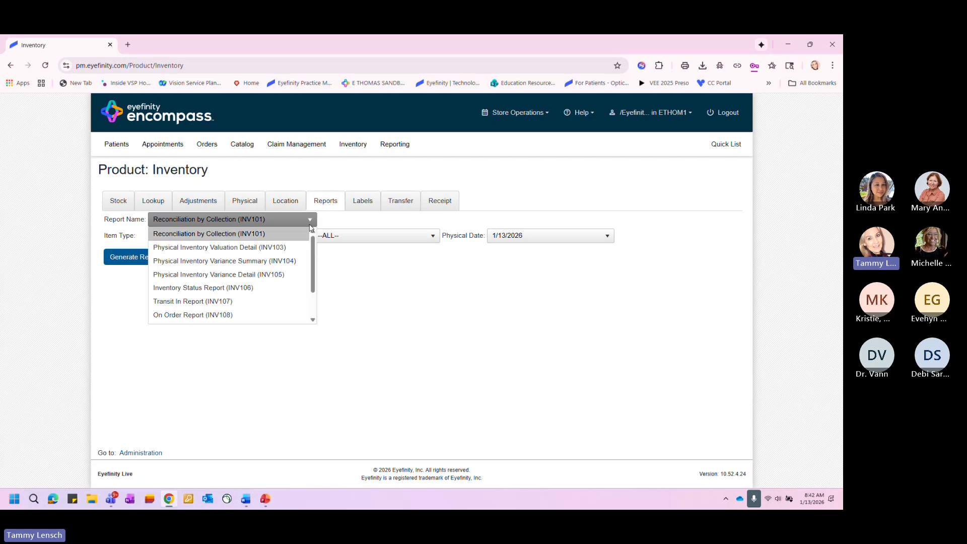
mouse_move(313, 244)
left_mouse_down()
mouse_move(313, 268)
mouse_move(312, 240)
left_mouse_up()
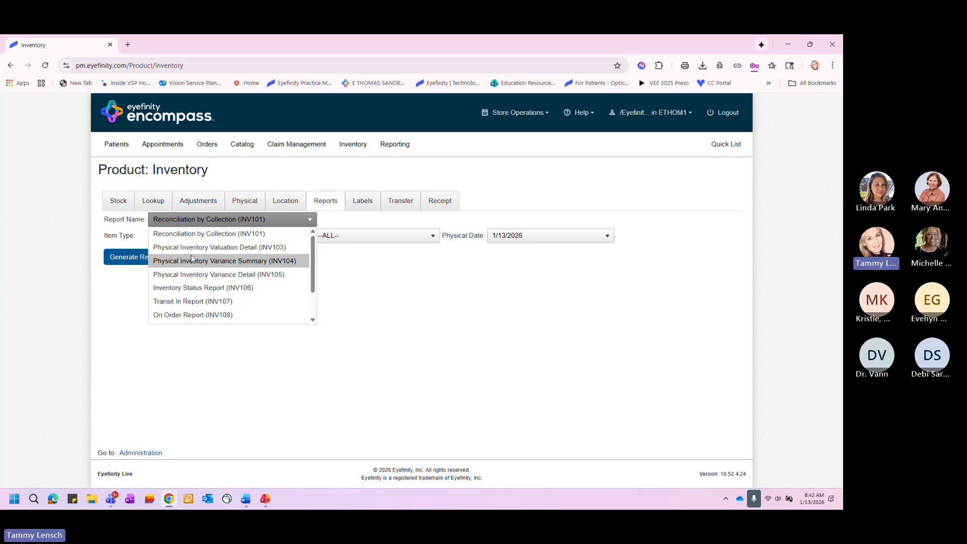
left_click(190, 261)
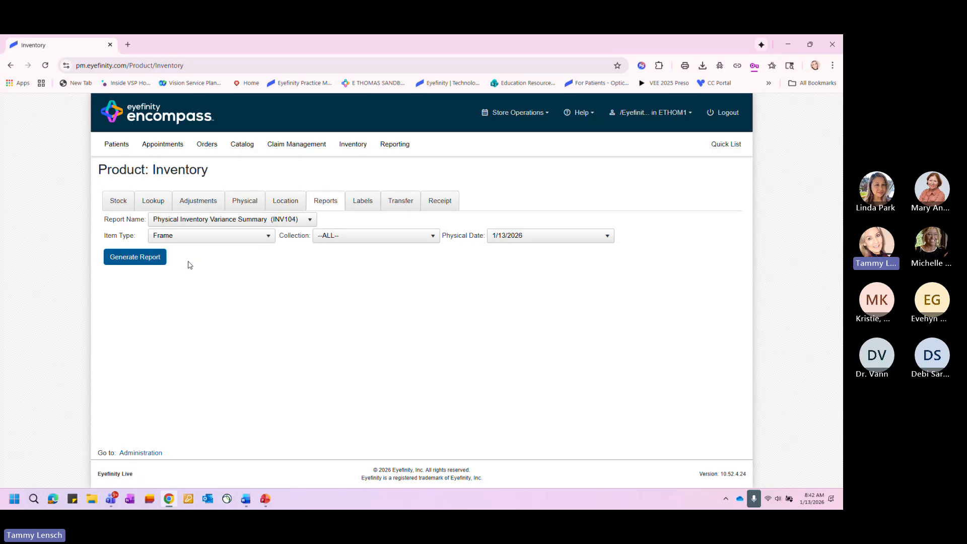
left_click(142, 262)
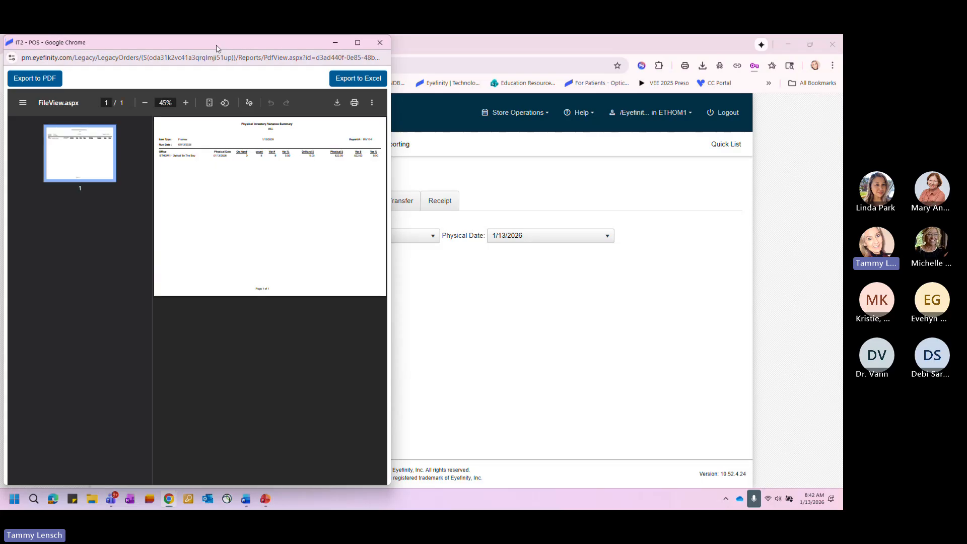
- Examine the on-hand, count and variance figures in the full-size variance summary report, and close it
double_click(220, 44)
left_click(410, 99)
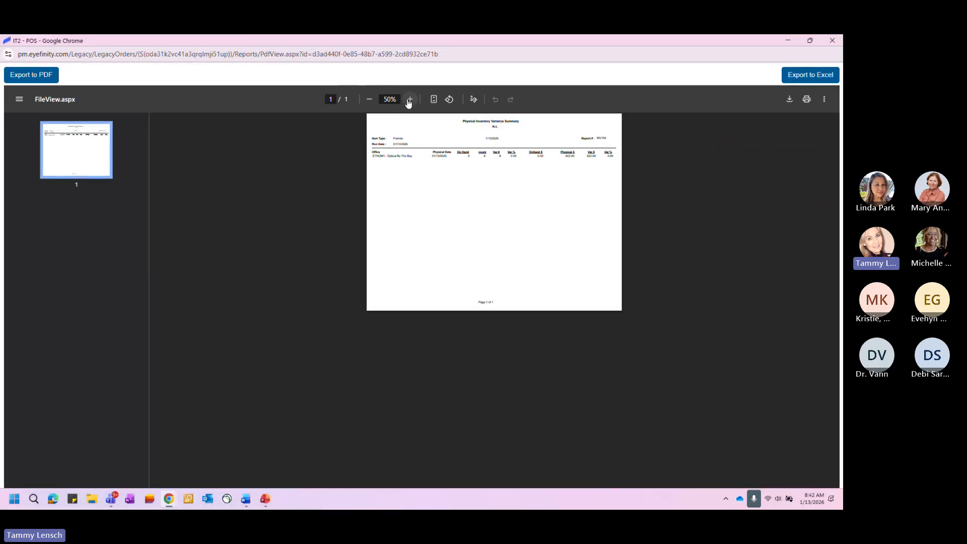
left_click(410, 99)
left_click(409, 100)
left_click(410, 99)
left_click(409, 100)
left_click(409, 99)
left_click(409, 100)
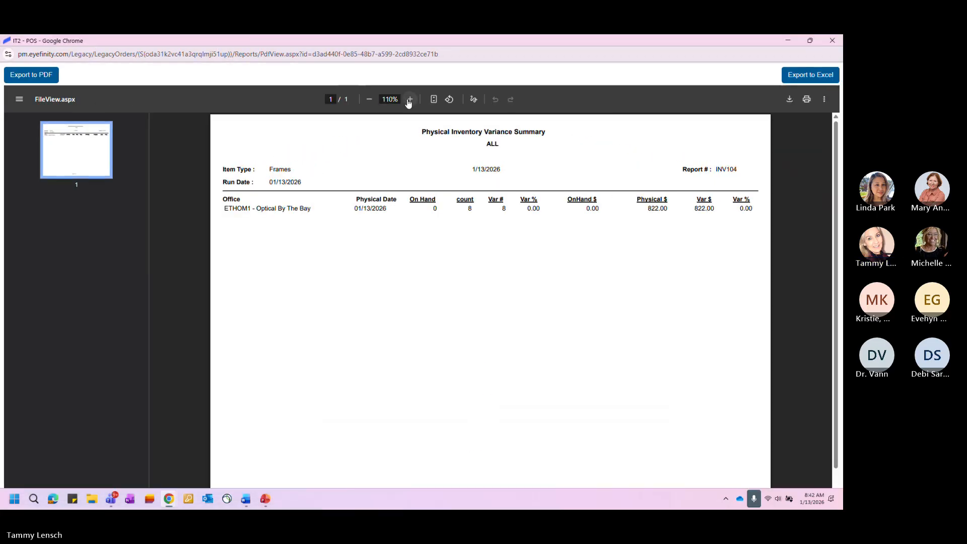
left_click(409, 99)
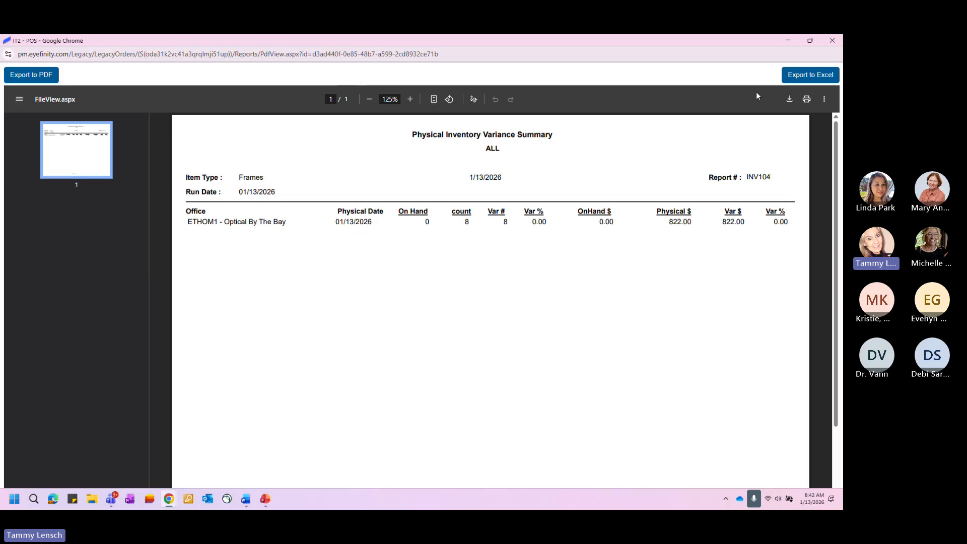
left_click(832, 42)
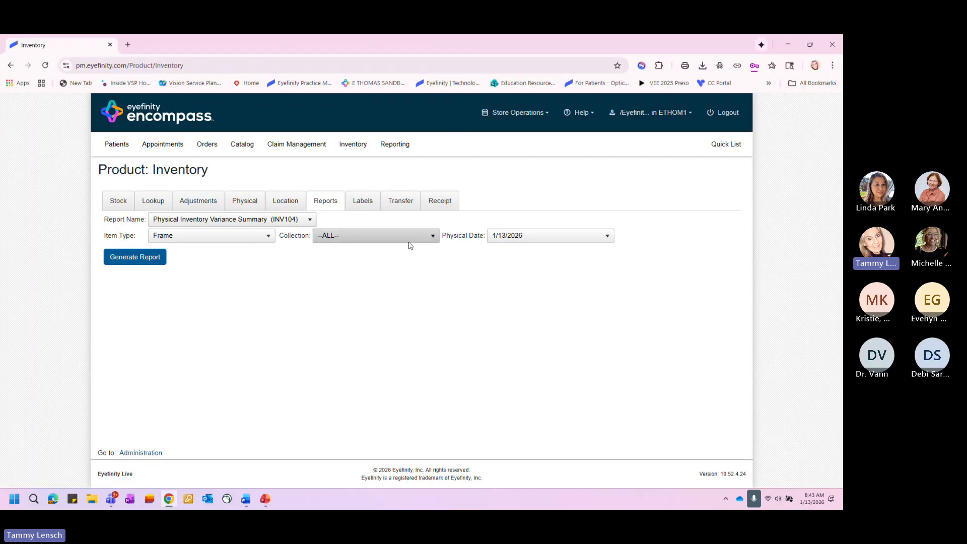
- Generate the Inventory Status Report (INV106) with item type and all other filters left at ALL
left_click(309, 221)
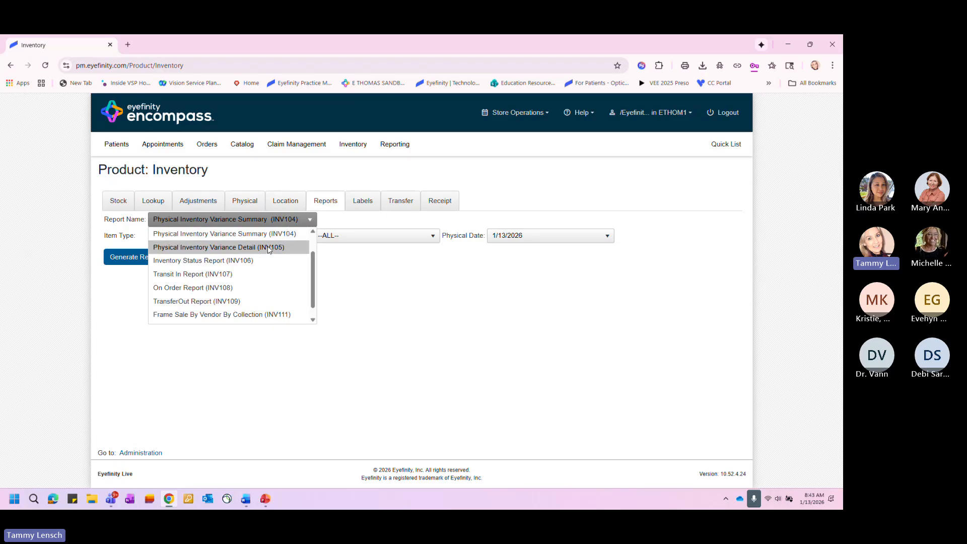
left_click(196, 261)
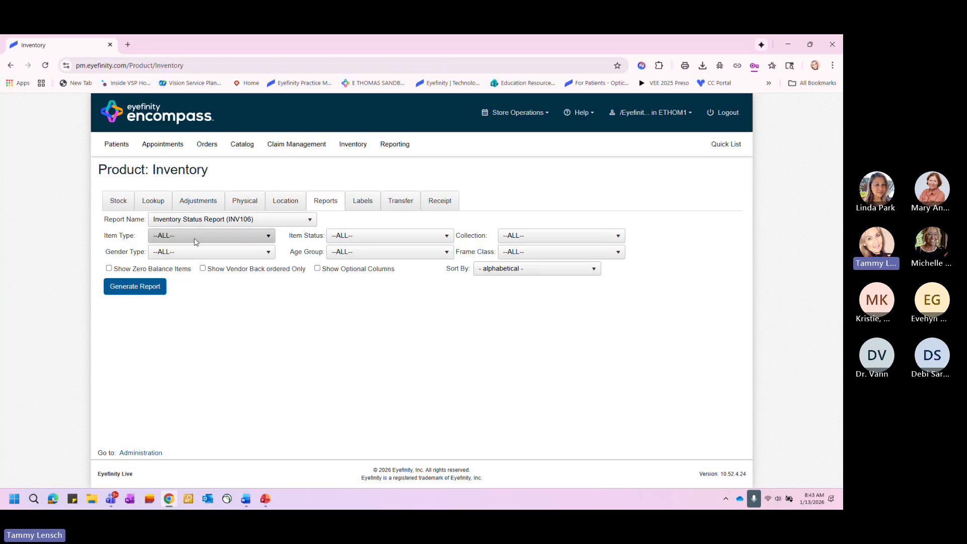
left_click(196, 242)
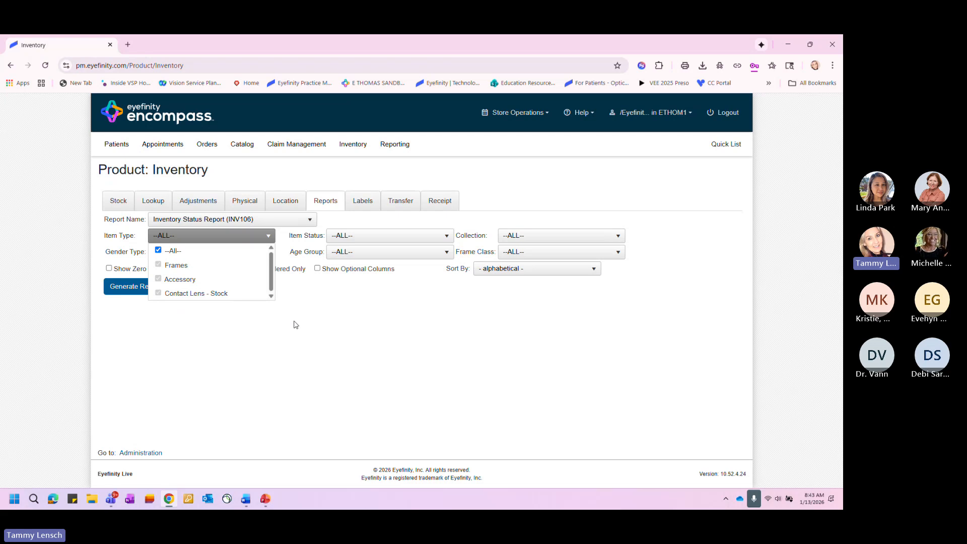
left_click(112, 295)
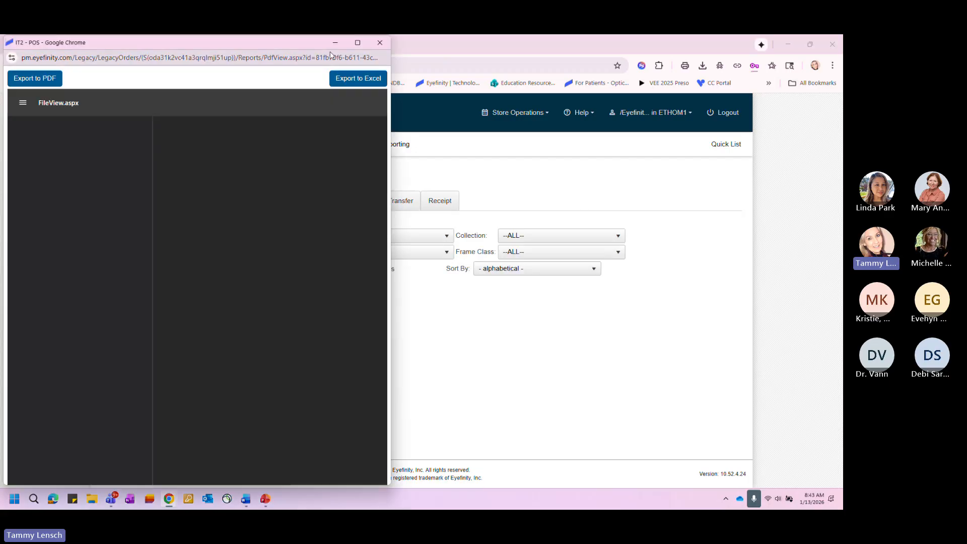
- Examine the accessory and frame quantities and totals on both pages of the Inventory Status Report, and close it
double_click(307, 43)
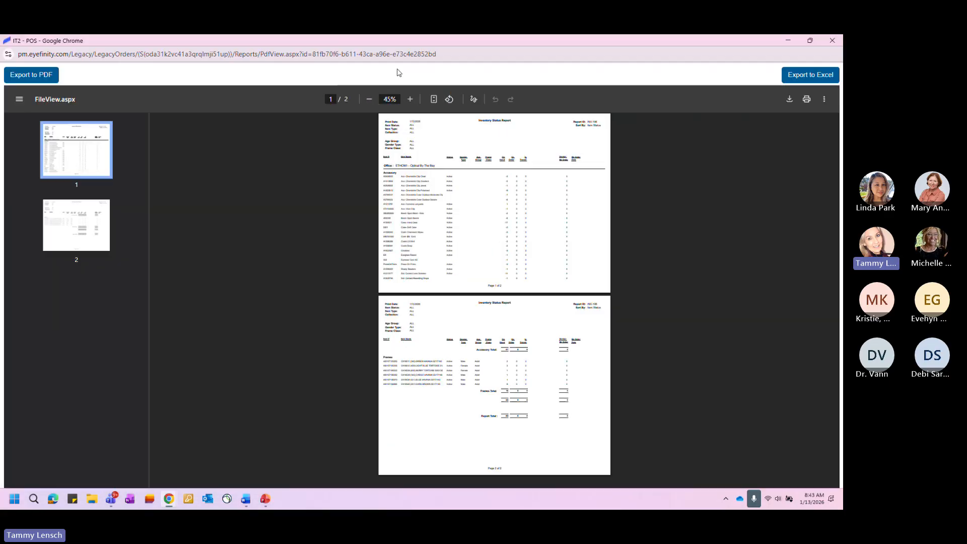
left_click(408, 99)
left_click(408, 99)
left_click(409, 99)
left_click(409, 99)
left_click(408, 99)
left_click(409, 99)
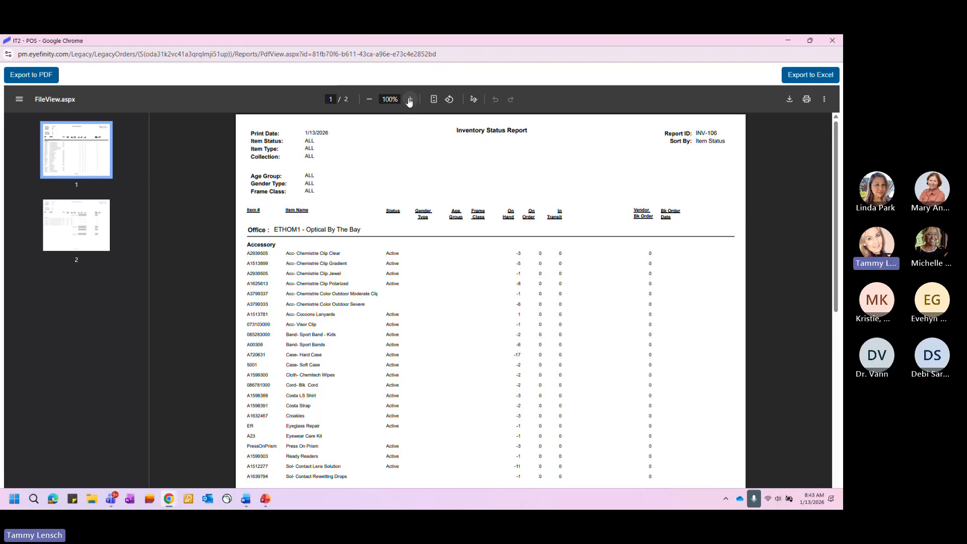
left_click(410, 101)
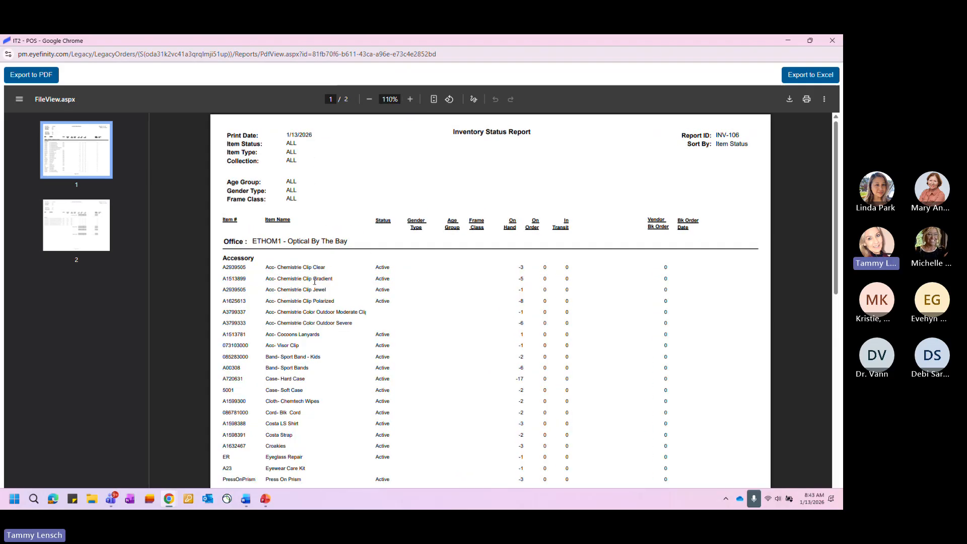
scroll(310, 272, "down", 2)
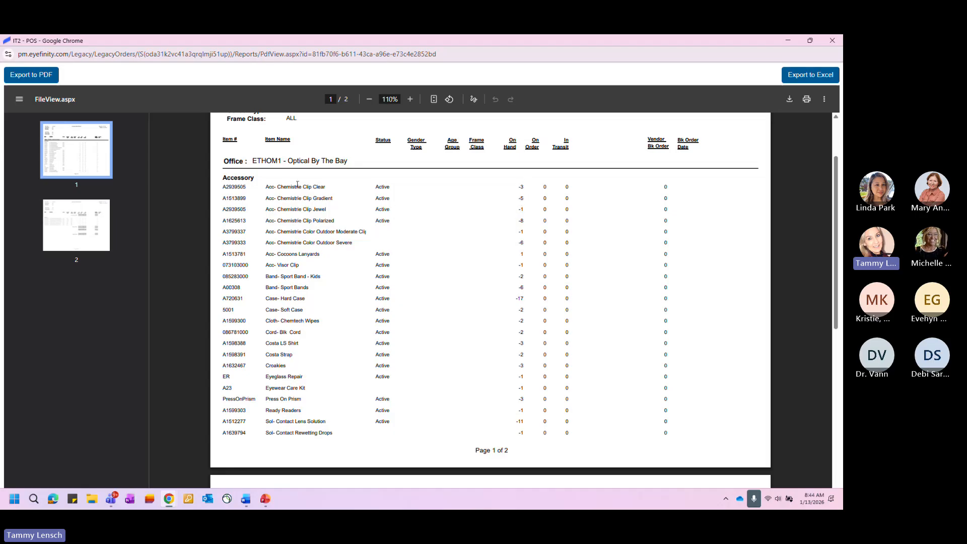
scroll(480, 242, "down", 6)
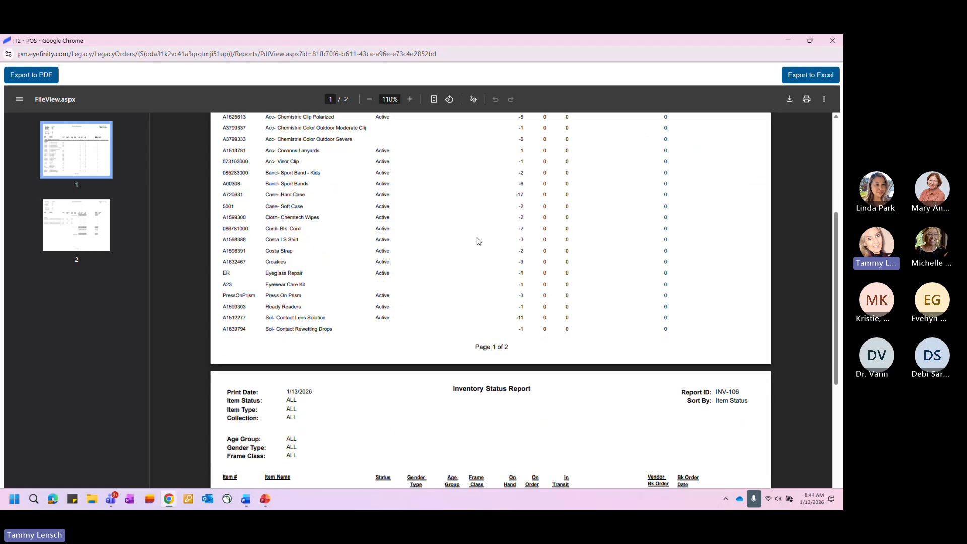
scroll(478, 242, "down", 2)
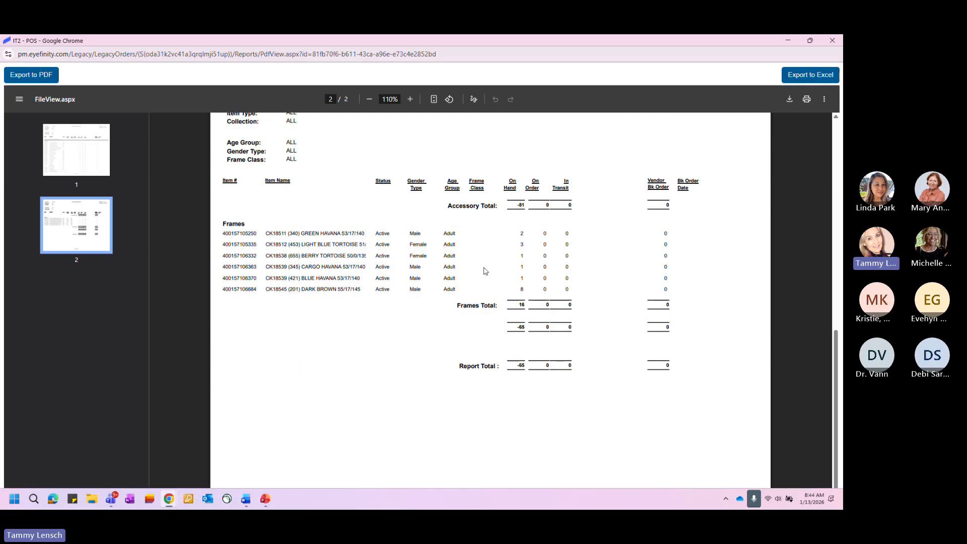
scroll(489, 272, "up", 15)
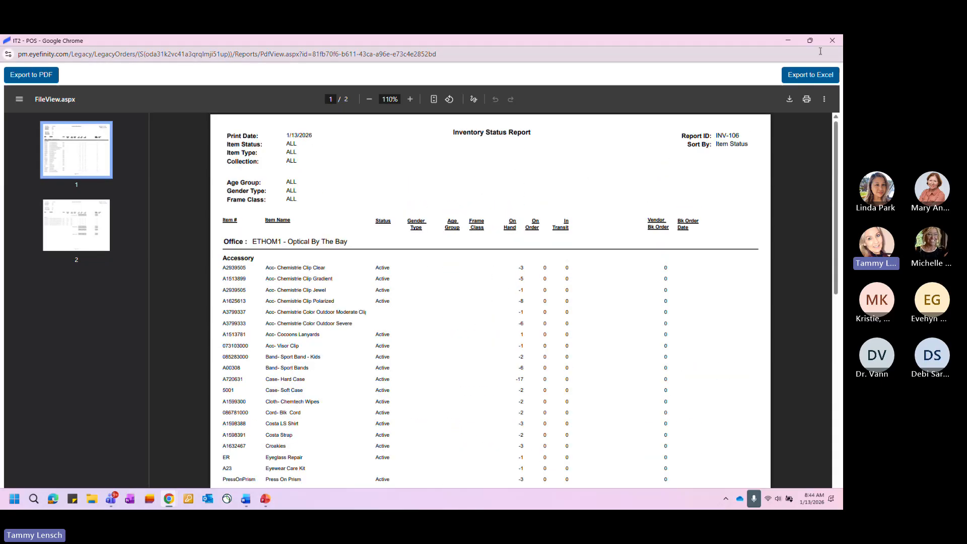
left_click(832, 41)
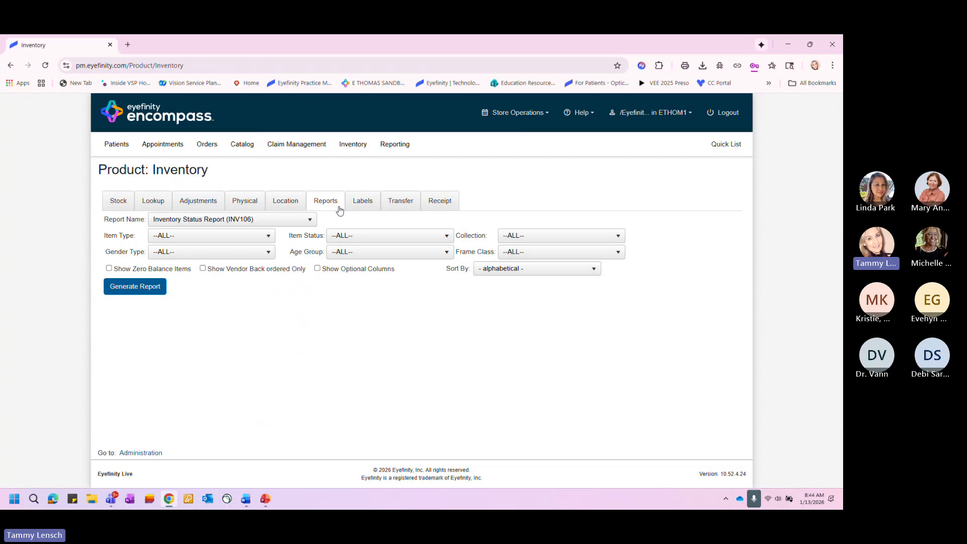
- Generate the Frame Sale By Vendor By Collection (INV111) report for all vendors with the year left blank
left_click(310, 220)
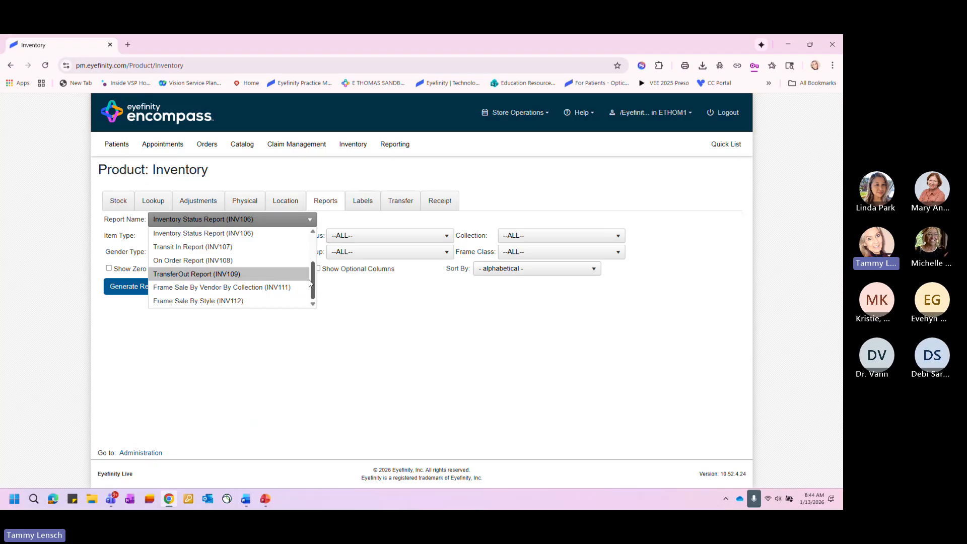
left_click(216, 289)
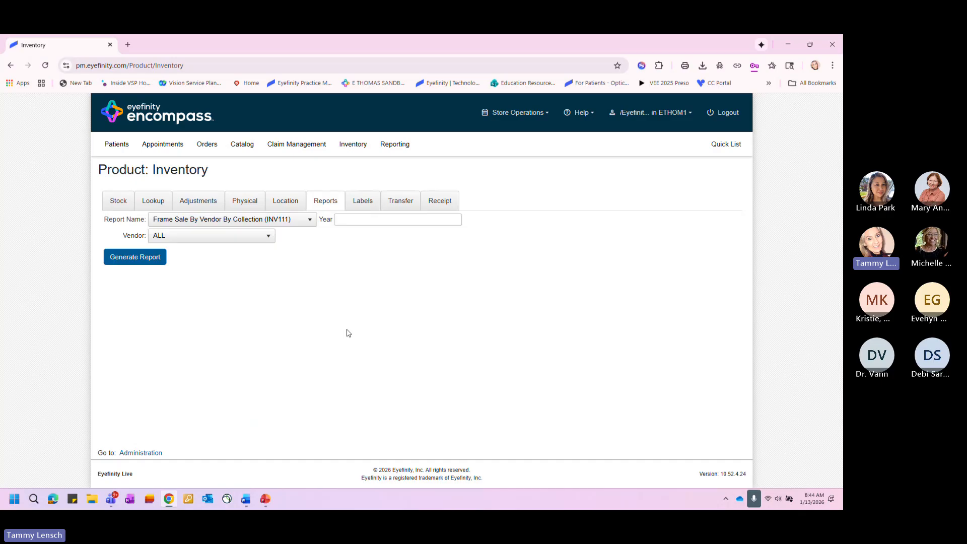
left_click(134, 258)
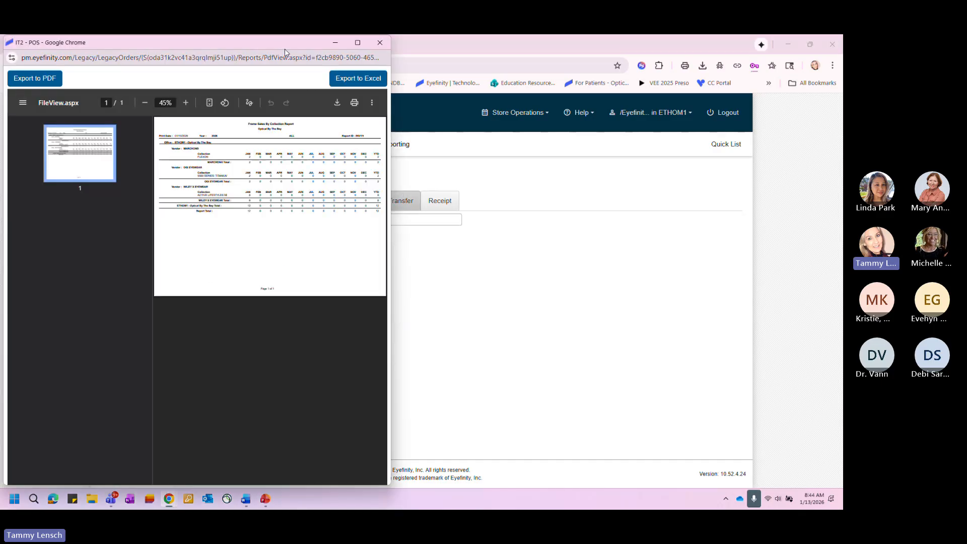
- Examine the monthly and year-to-date frame sales per vendor and collection in the enlarged report, and close it
double_click(277, 43)
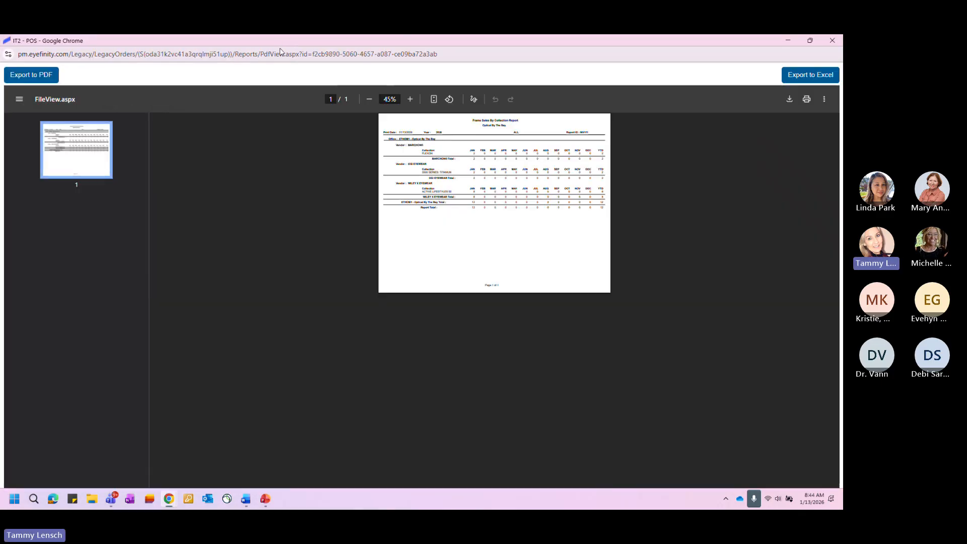
left_click(411, 99)
left_click(412, 99)
left_click(413, 99)
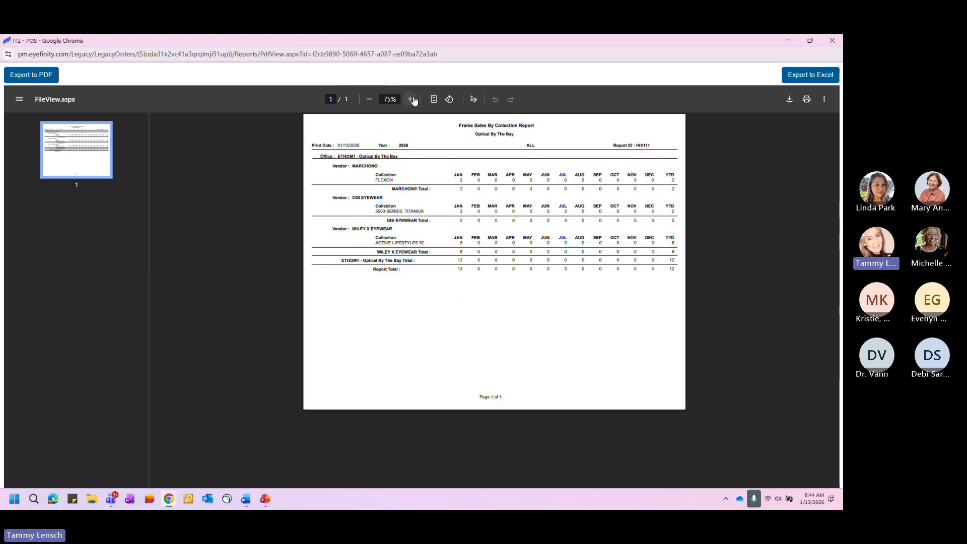
left_click(412, 99)
left_click(412, 99)
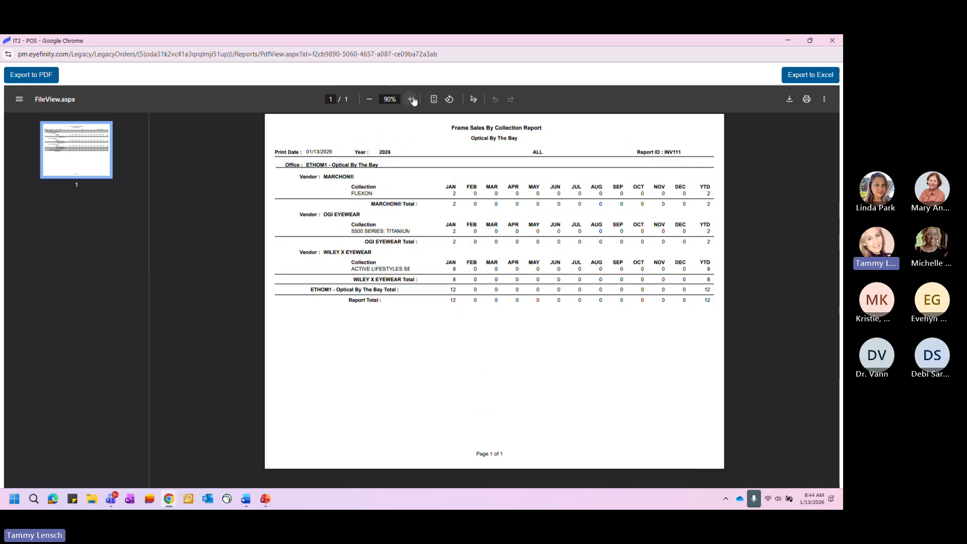
left_click(412, 99)
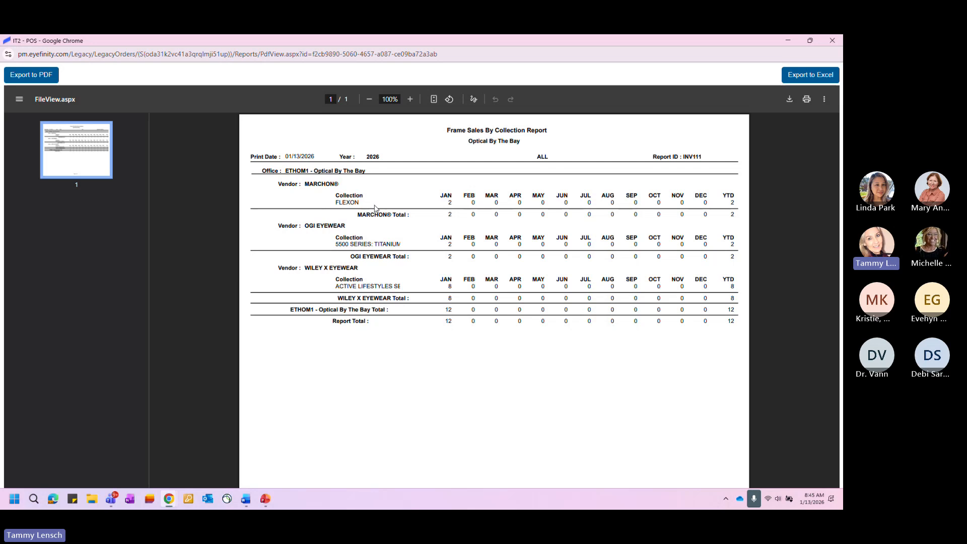
left_click(832, 41)
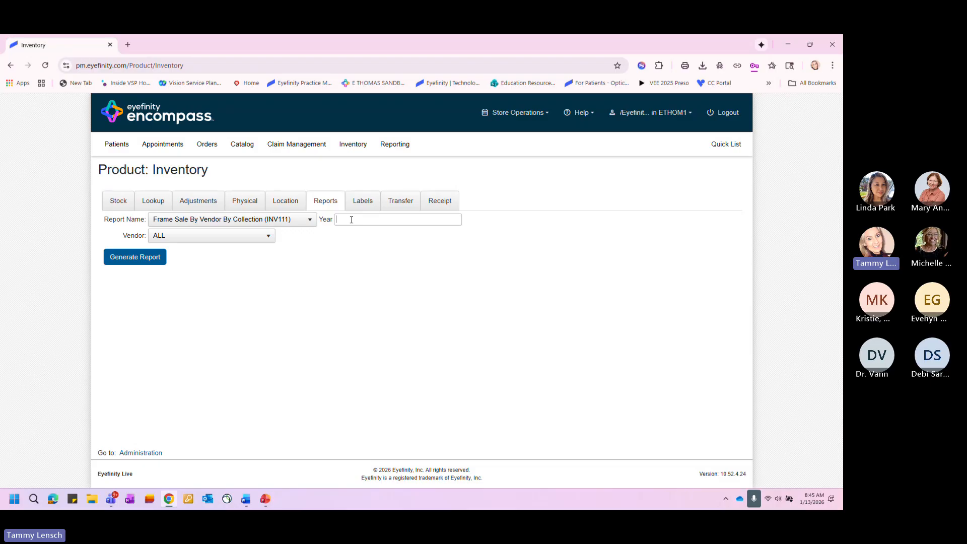
- Generate the Frame Sale By Vendor By Collection report for all vendors for year 2025 and enlarge it for reading
type("2025")
left_click(161, 261)
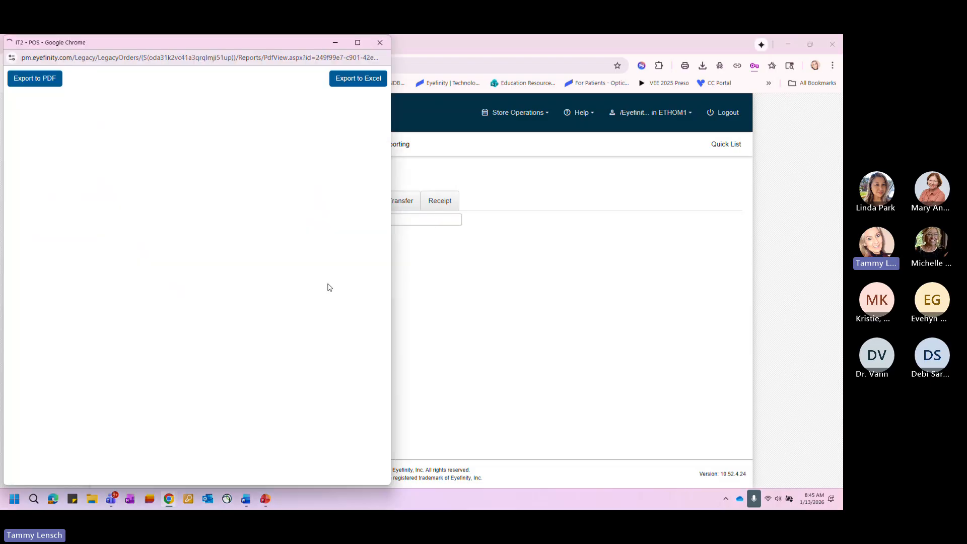
double_click(264, 43)
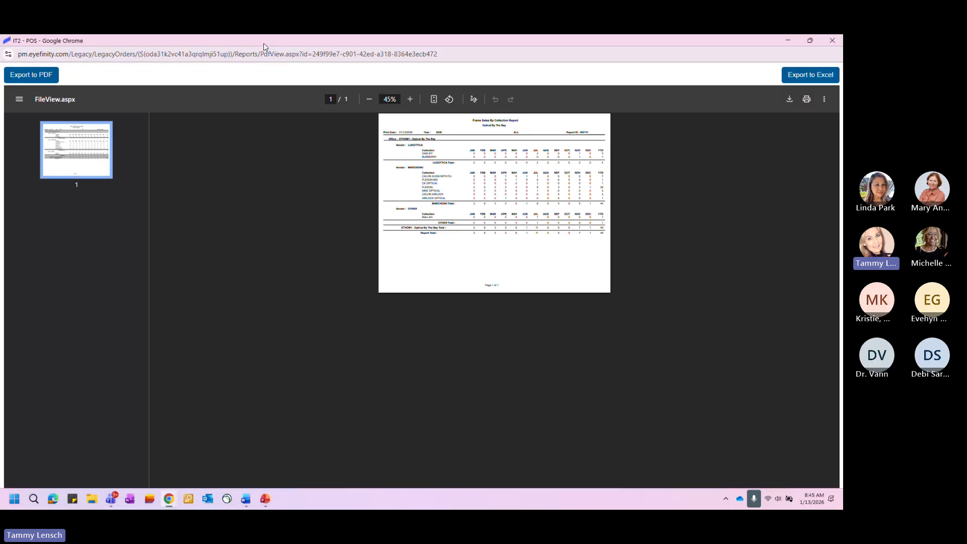
left_click(410, 99)
left_click(410, 99)
- Examine the 2025 monthly and year-to-date frame sales by collection, including the Luxottica, Marchon and overall totals, and close the report
left_click(410, 100)
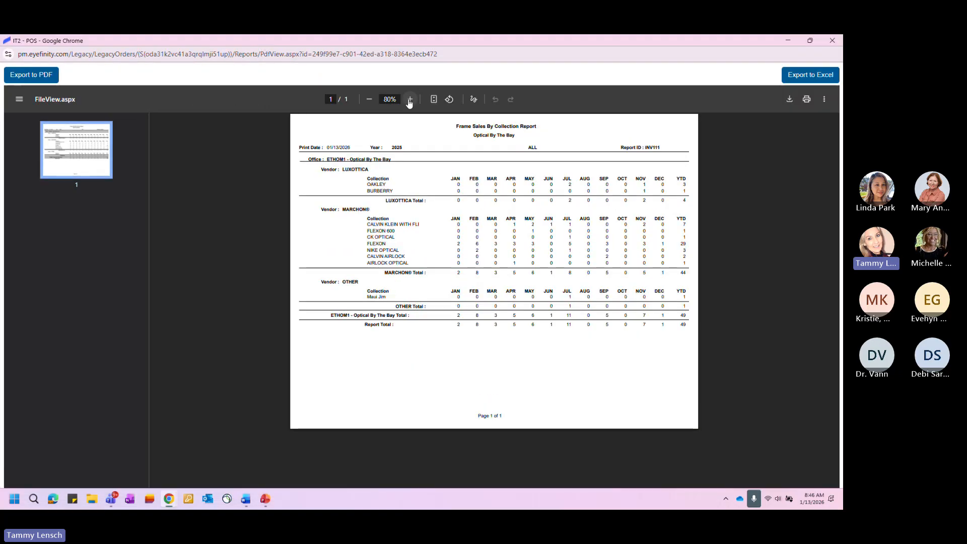
left_click(410, 100)
left_click(410, 99)
left_click(410, 99)
left_click(410, 100)
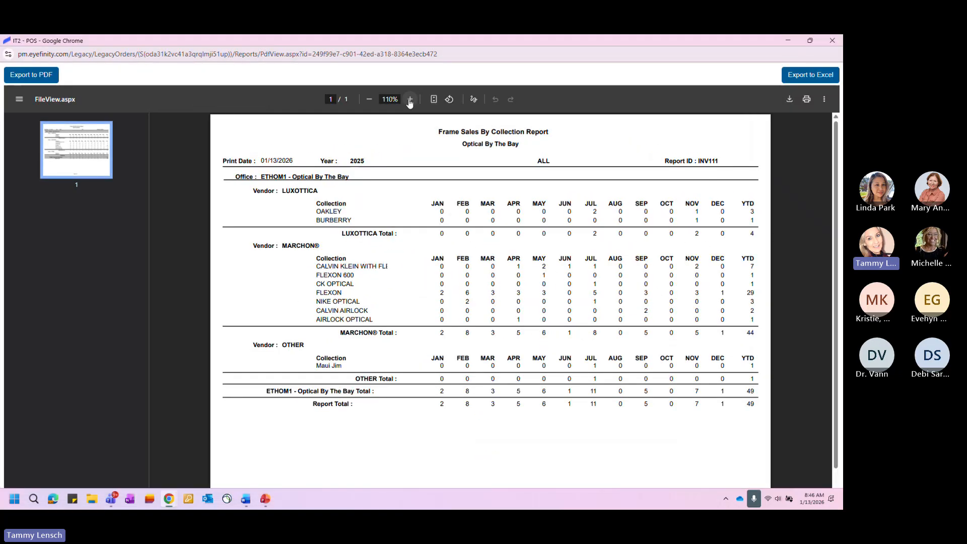
left_click(410, 99)
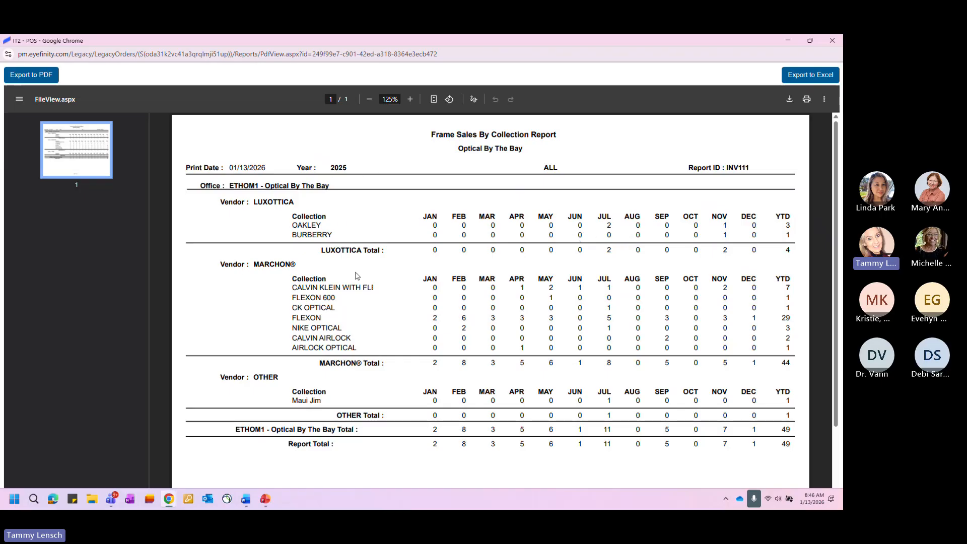
scroll(353, 277, "down", 2)
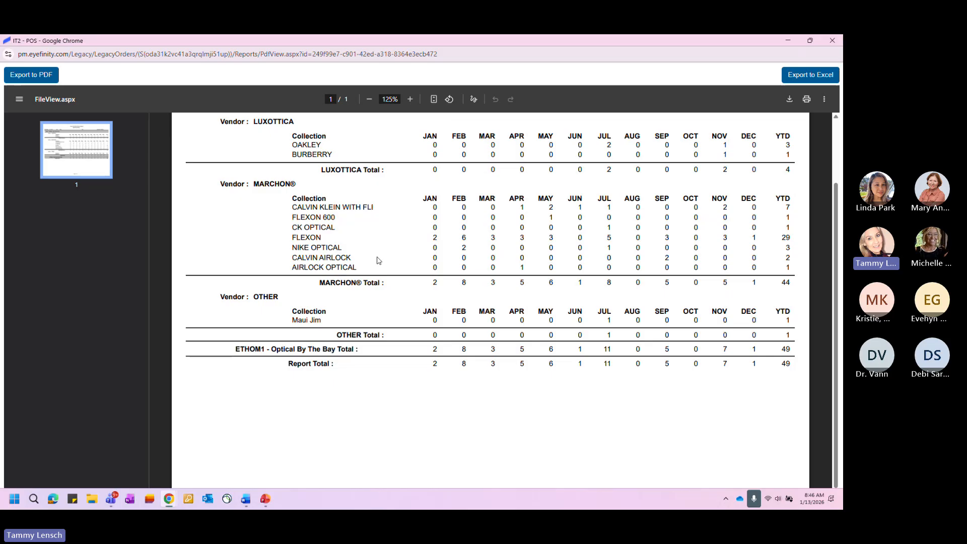
scroll(378, 259, "up", 2)
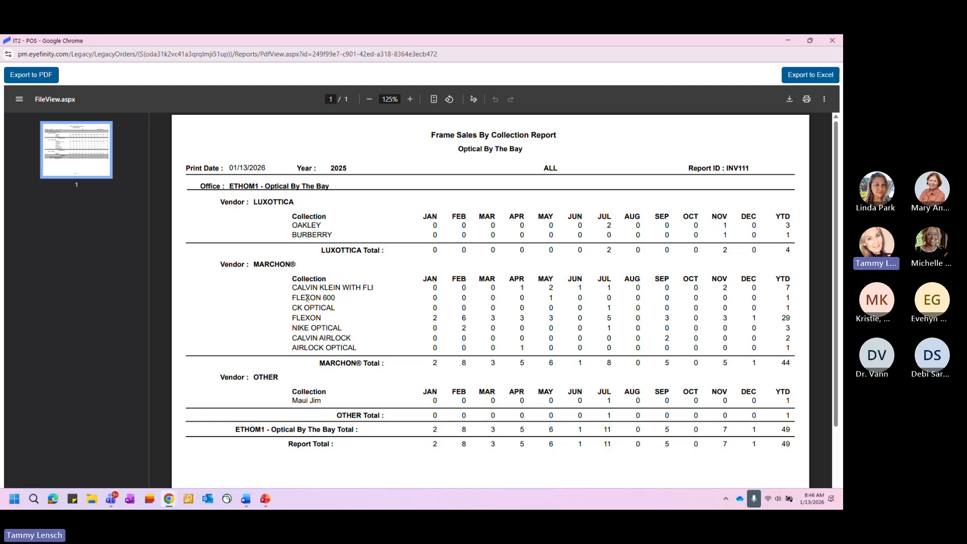
left_click_drag(427, 298, 793, 300)
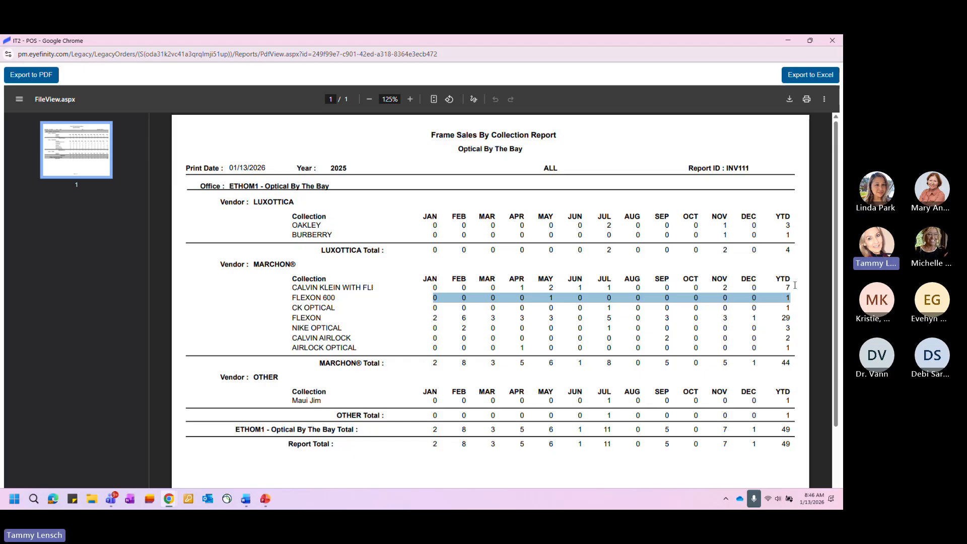
left_click_drag(792, 288, 775, 286)
left_click_drag(797, 251, 794, 250)
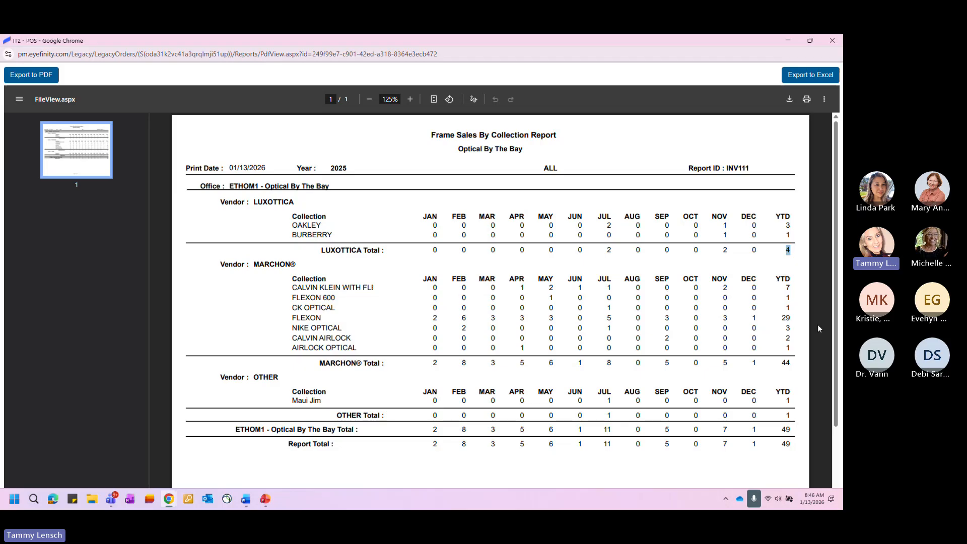
left_click_drag(794, 361, 780, 363)
scroll(732, 402, "down", 2)
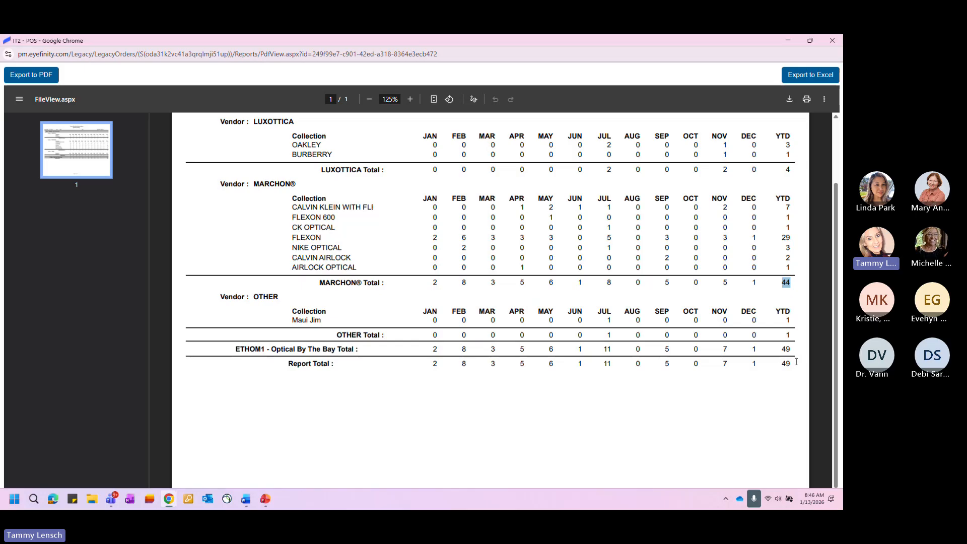
left_click_drag(794, 364, 780, 363)
scroll(473, 314, "up", 2)
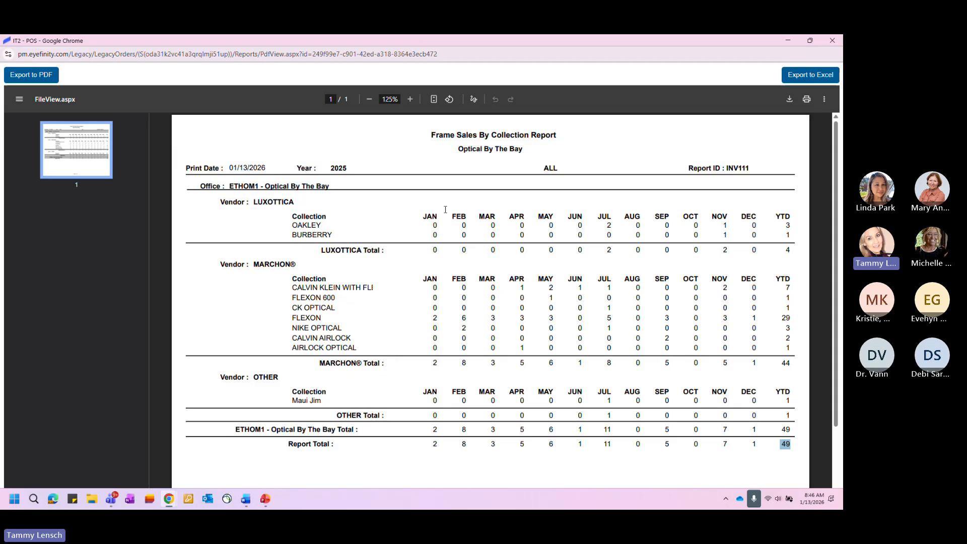
left_click(831, 41)
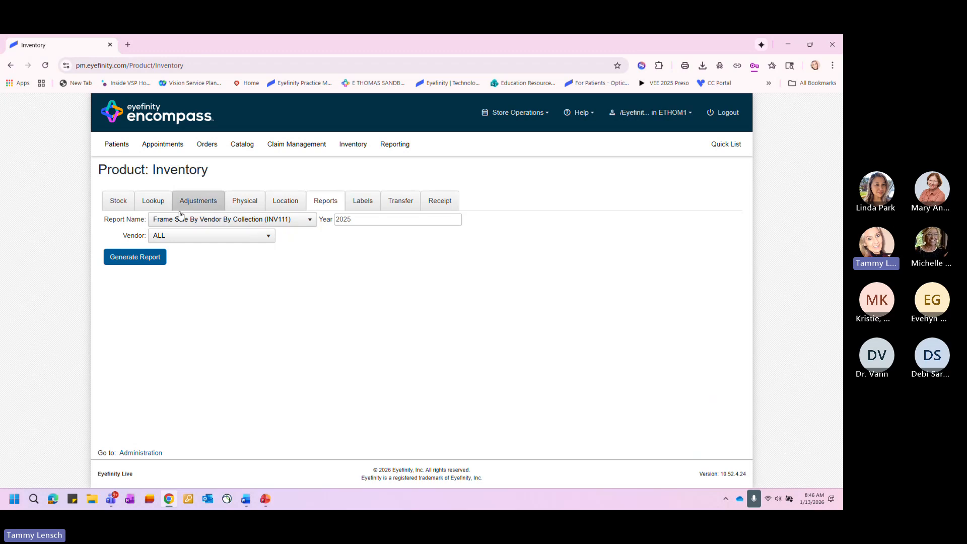
left_click(234, 235)
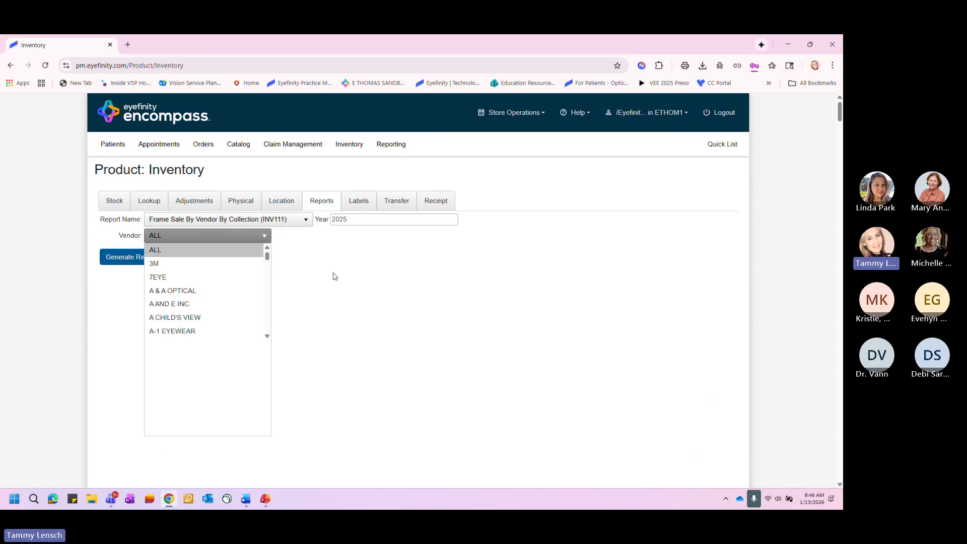
left_click(358, 285)
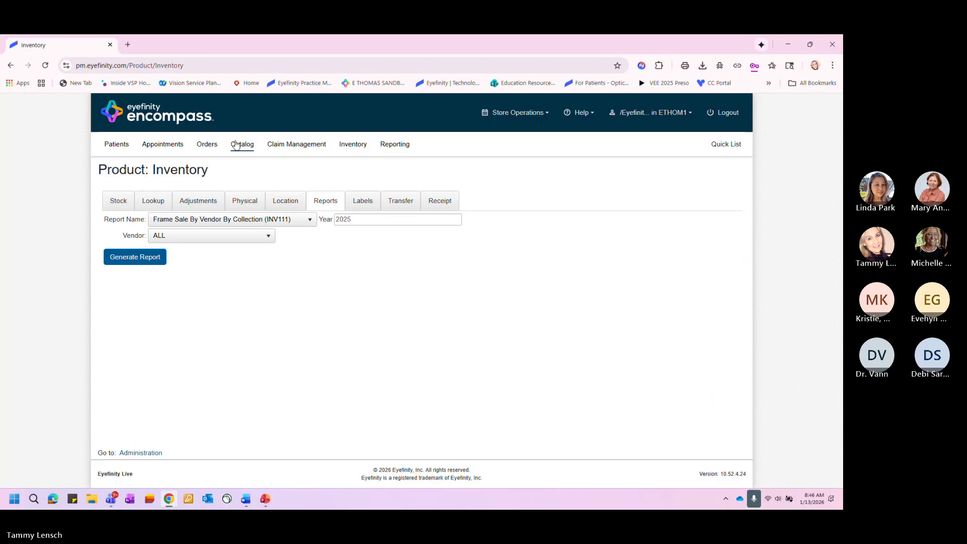
left_click(313, 219)
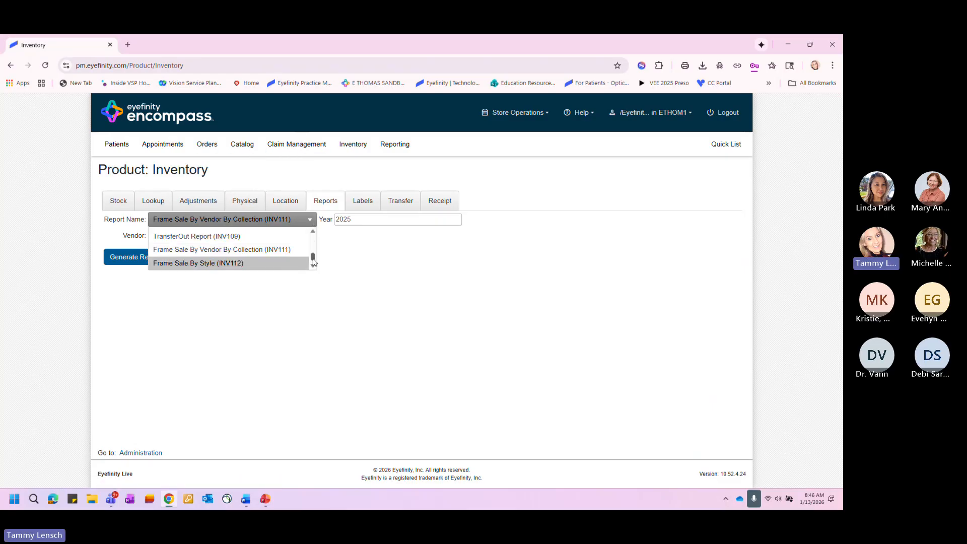
left_click_drag(313, 261, 313, 240)
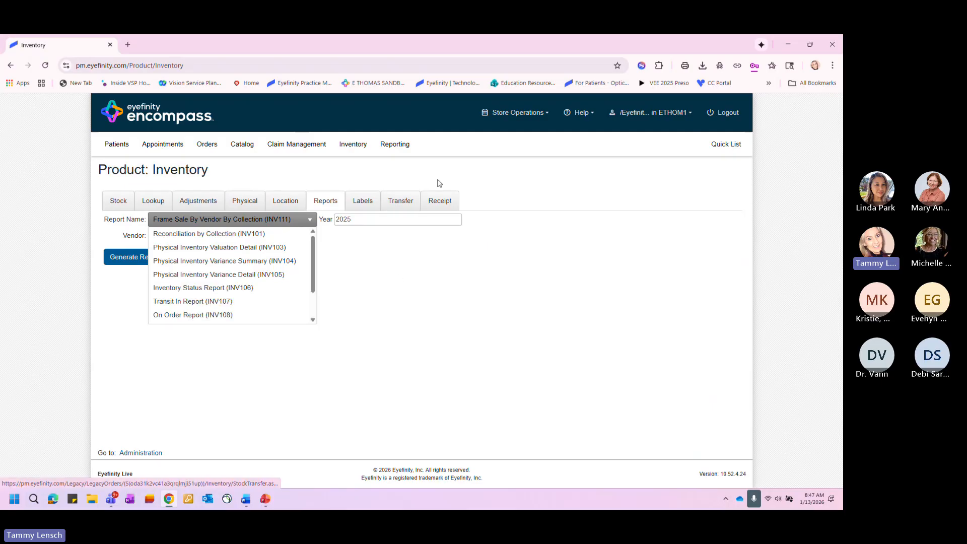
- Create and save a stock transfer with item type Frame, destination office ETHOM2 - Aloha Optical and transfer reason Stock Shipment
left_click(401, 201)
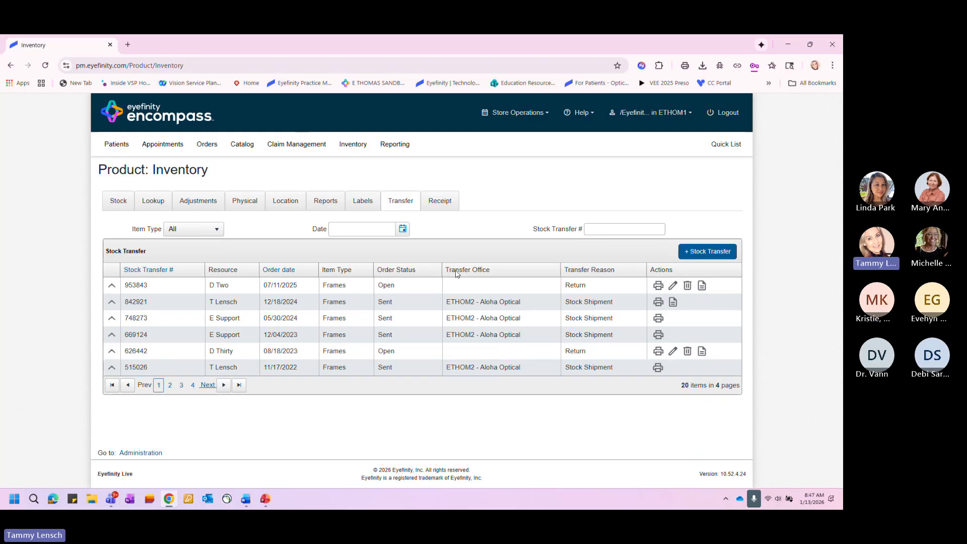
left_click(692, 252)
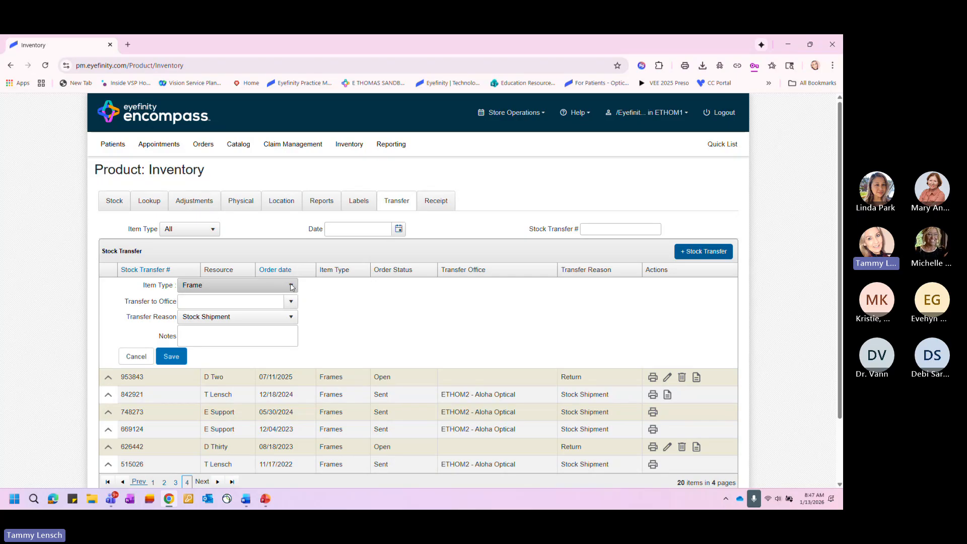
left_click(291, 301)
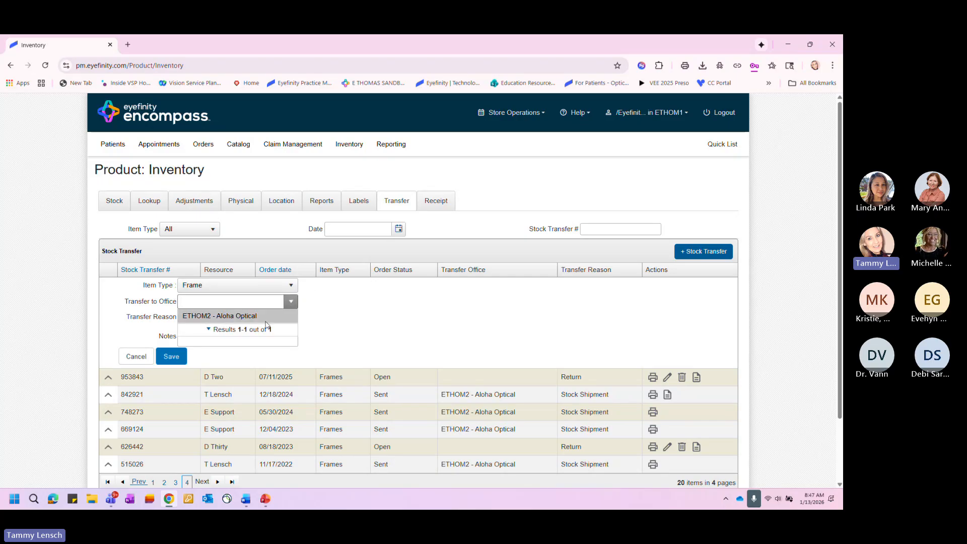
left_click(226, 318)
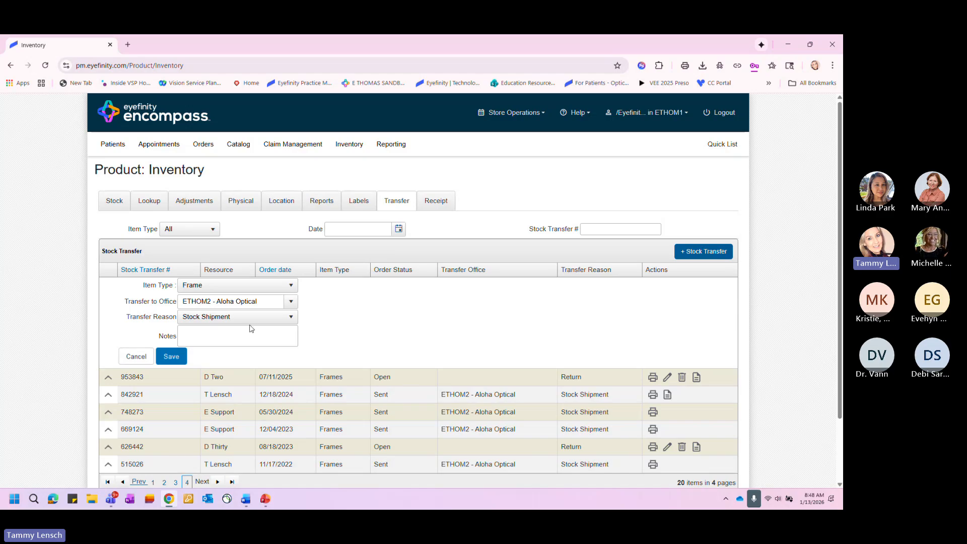
left_click(280, 321)
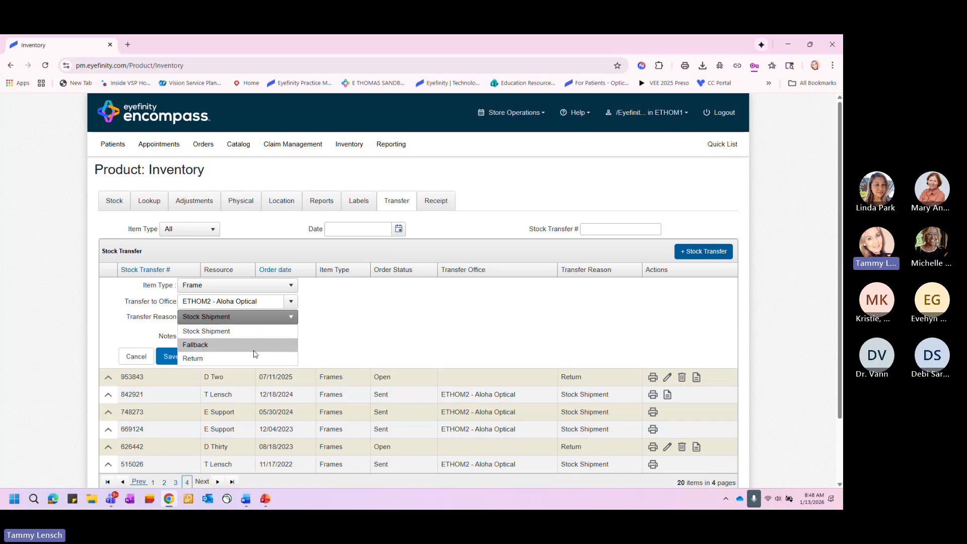
left_click(253, 327)
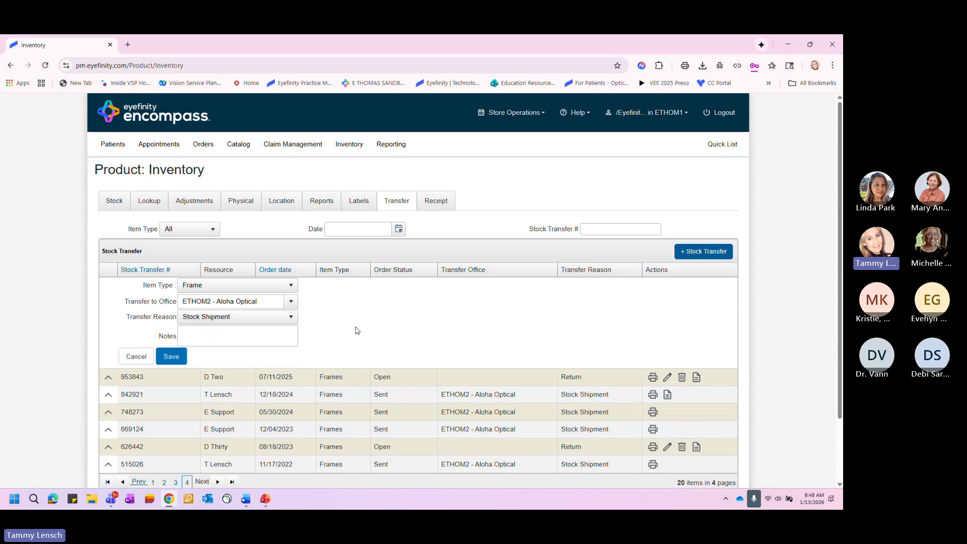
left_click(294, 317)
left_click(200, 330)
left_click(174, 359)
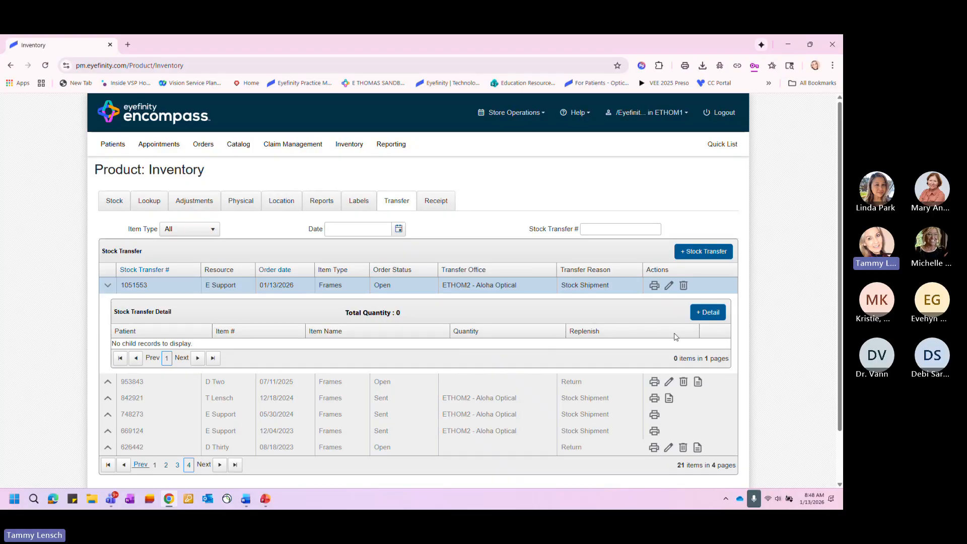
left_click(708, 312)
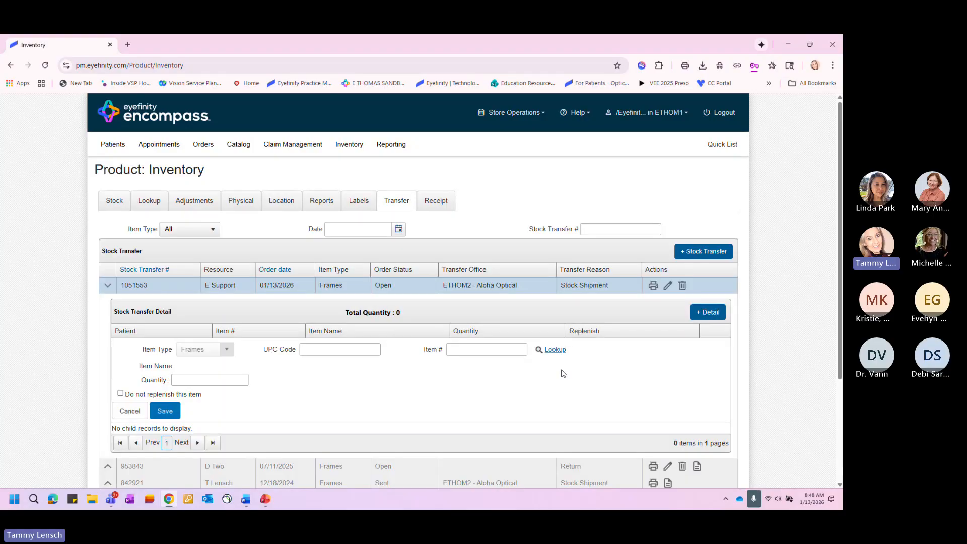
right_click(458, 347)
left_click(498, 236)
left_click(553, 350)
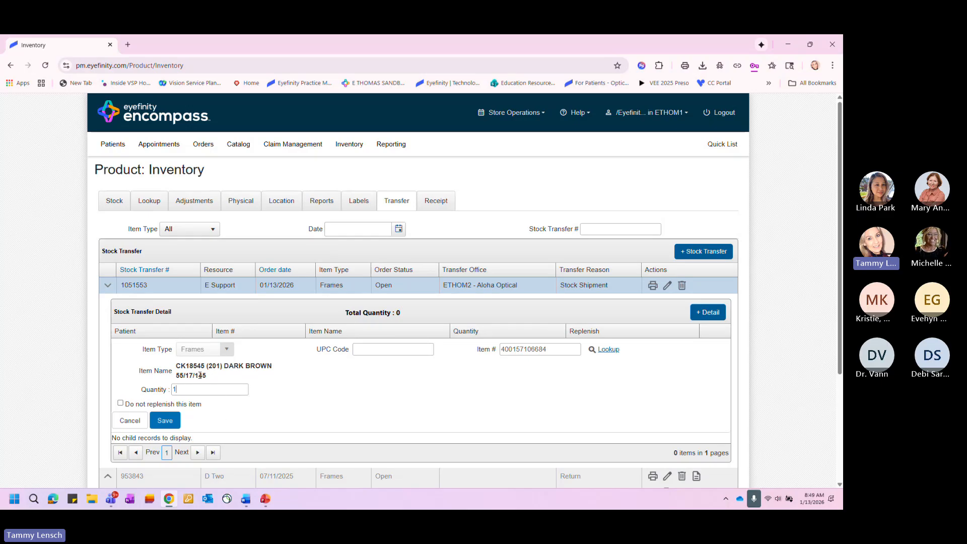
left_click(165, 421)
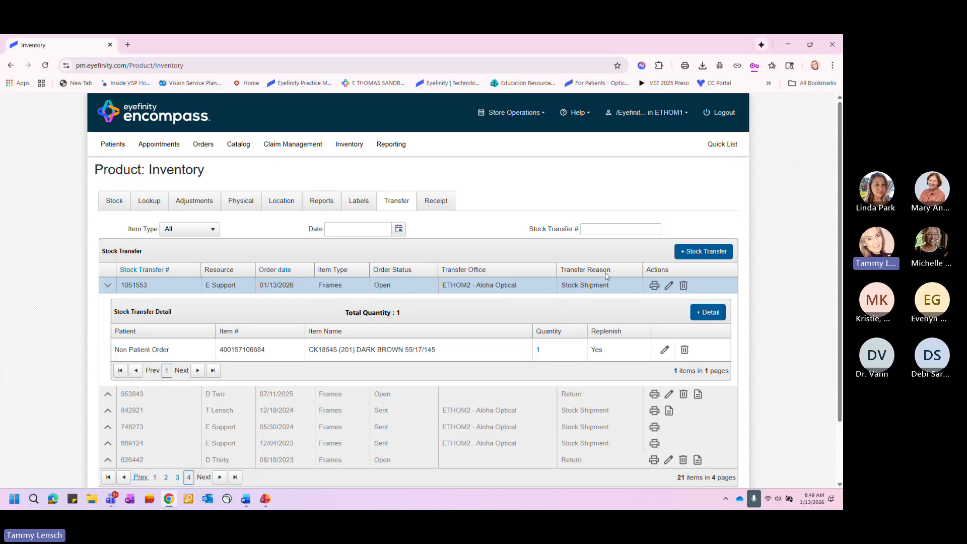
- Print the new stock transfer, accepting the change to Sent status, and read the enlarged Stock Transfer Report before closing it
left_click(653, 286)
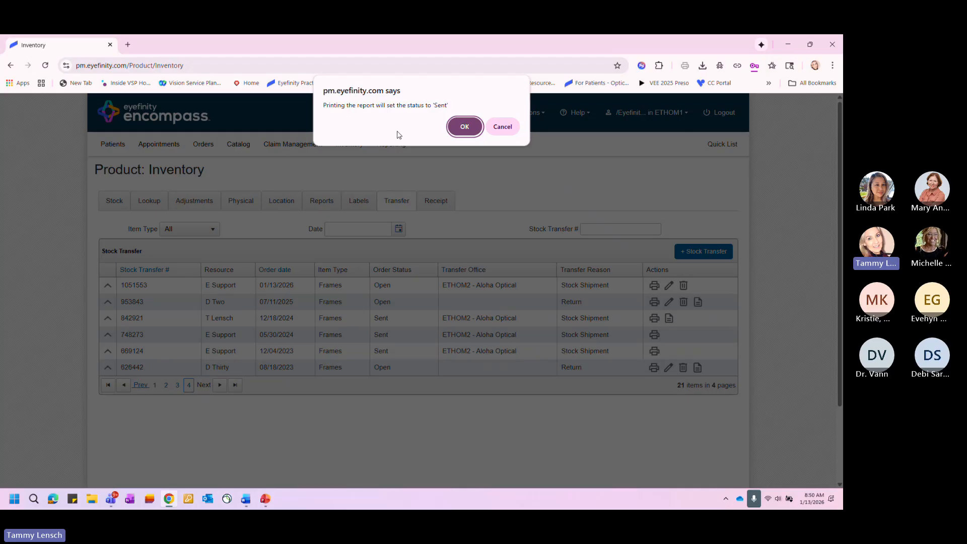
left_click(465, 127)
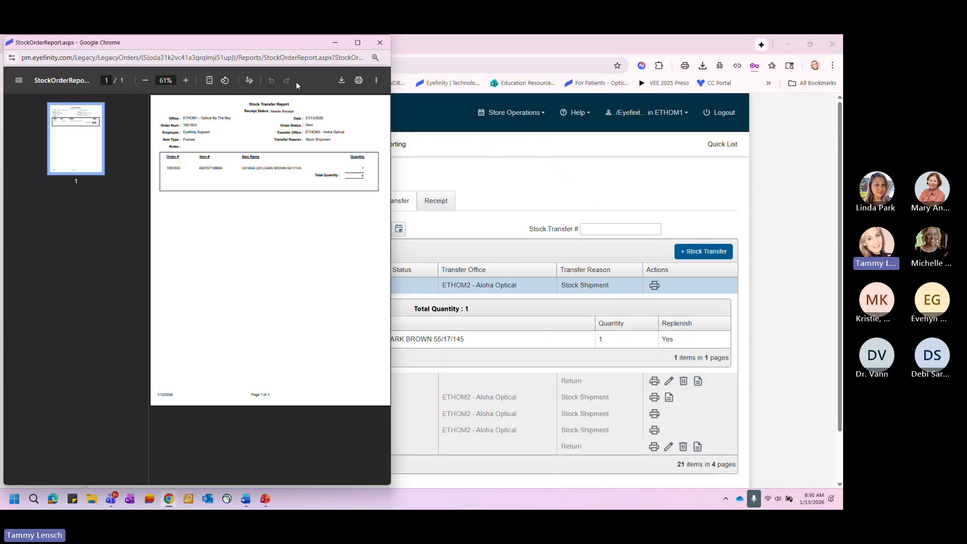
double_click(259, 44)
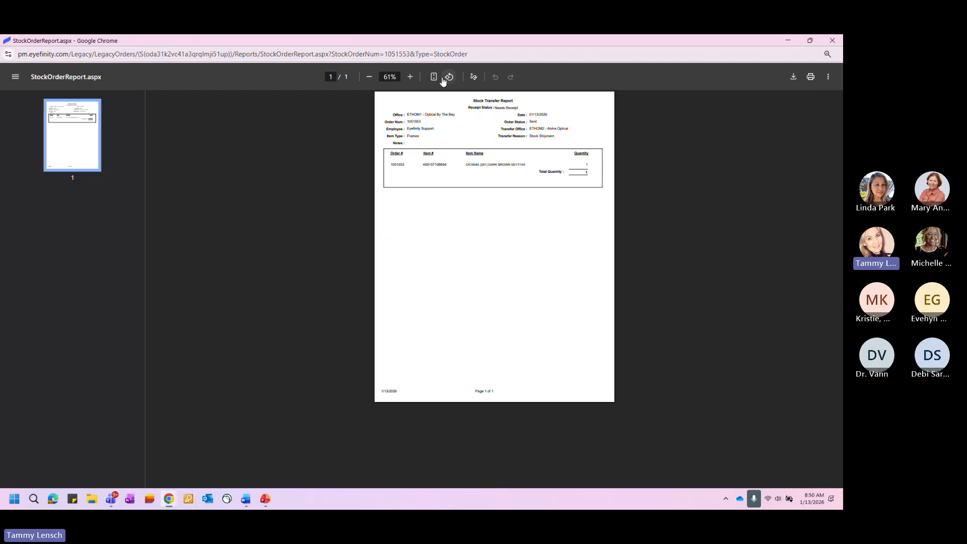
left_click(413, 79)
left_click(413, 79)
left_click(413, 80)
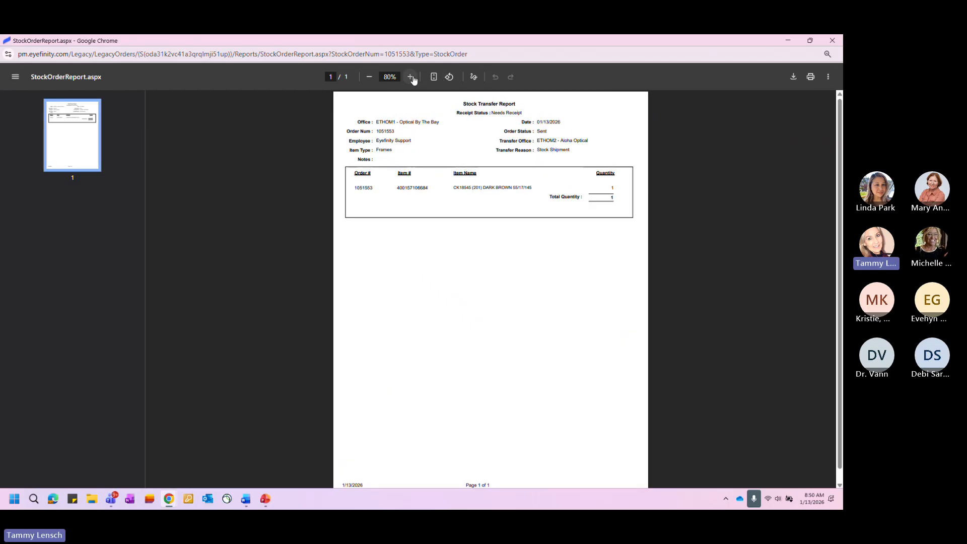
left_click(413, 79)
left_click(413, 79)
left_click(413, 79)
left_click(414, 79)
left_click(413, 79)
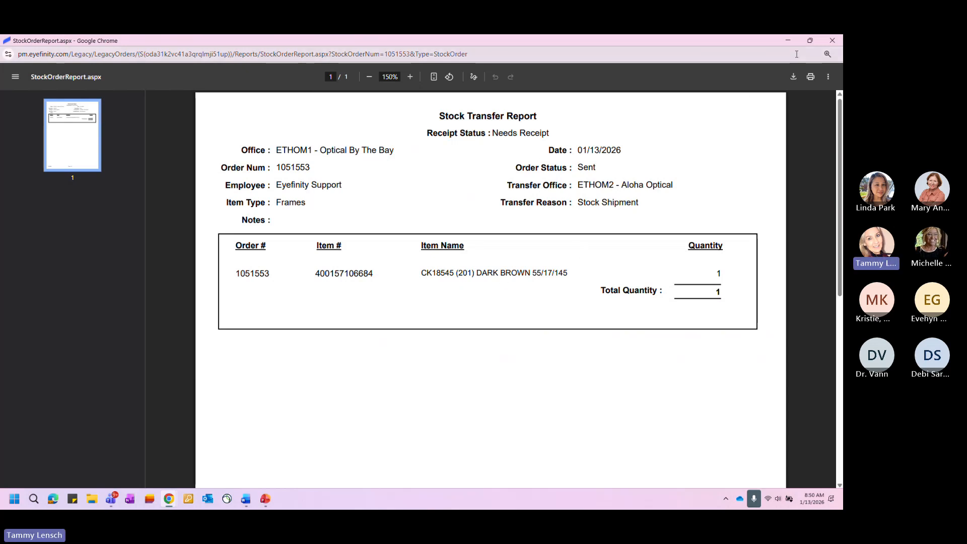
left_click(830, 44)
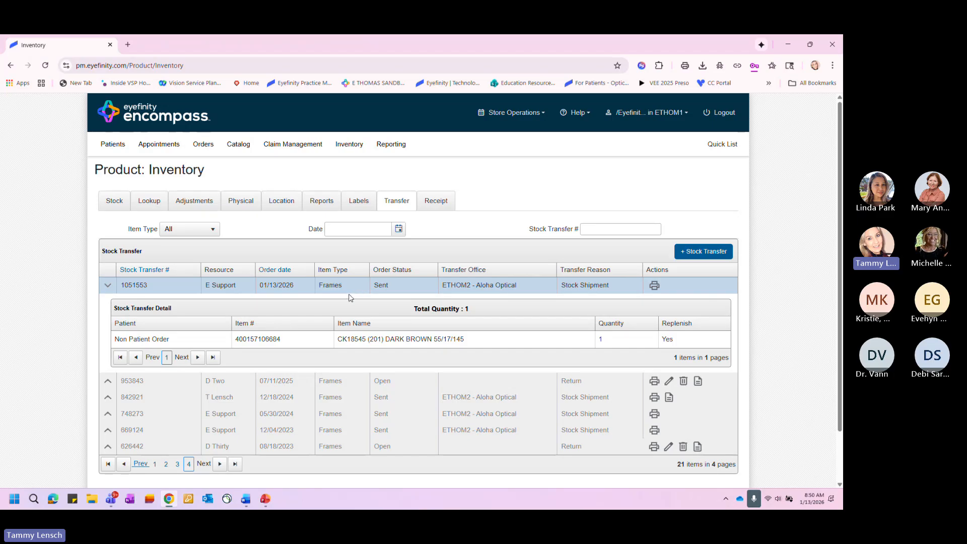
- Look through both pages of stock receipts from other offices and return to the first page
left_click(447, 201)
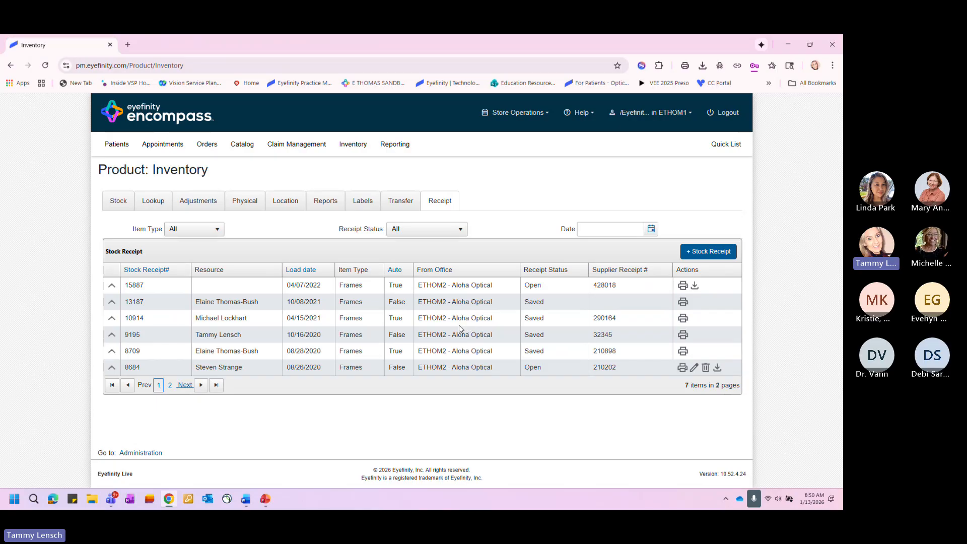
left_click(185, 386)
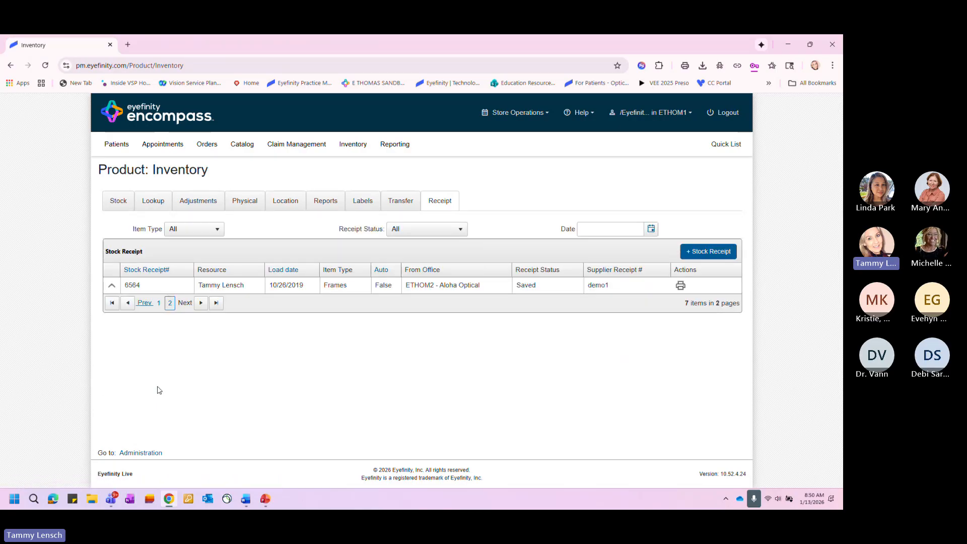
left_click(129, 303)
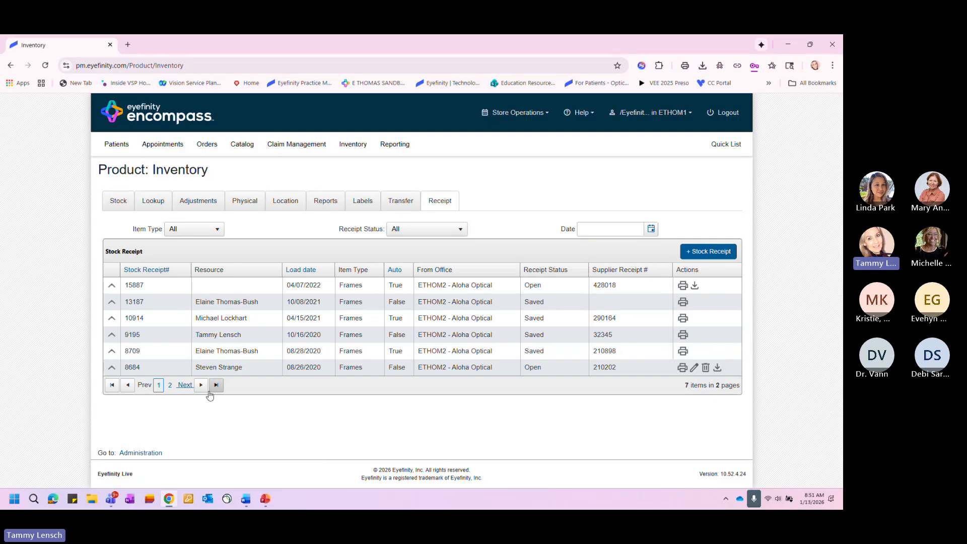
left_click(185, 386)
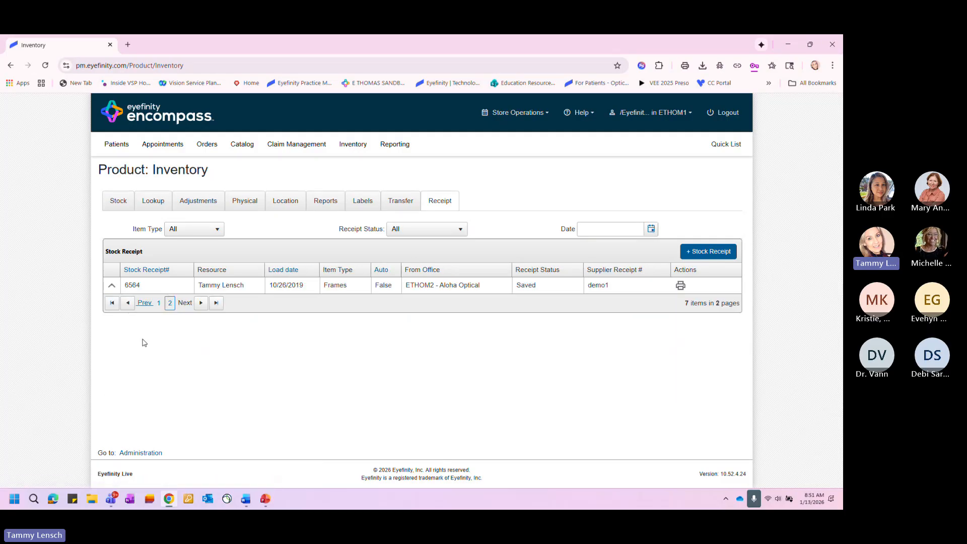
left_click(112, 303)
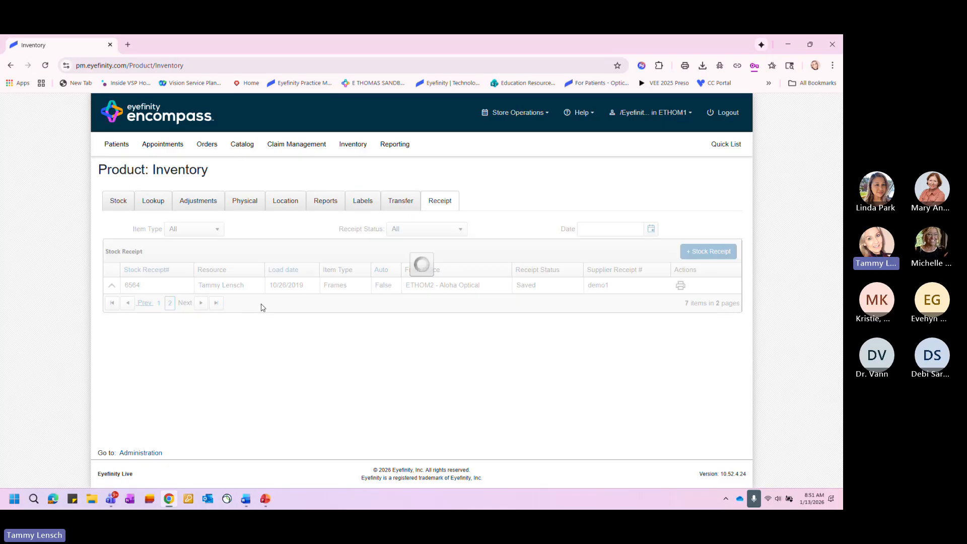
- Create and save a stock receipt with item type Frame from office ETHOM2 - Aloha Optical, leaving the supplier receipt number blank
left_click(708, 252)
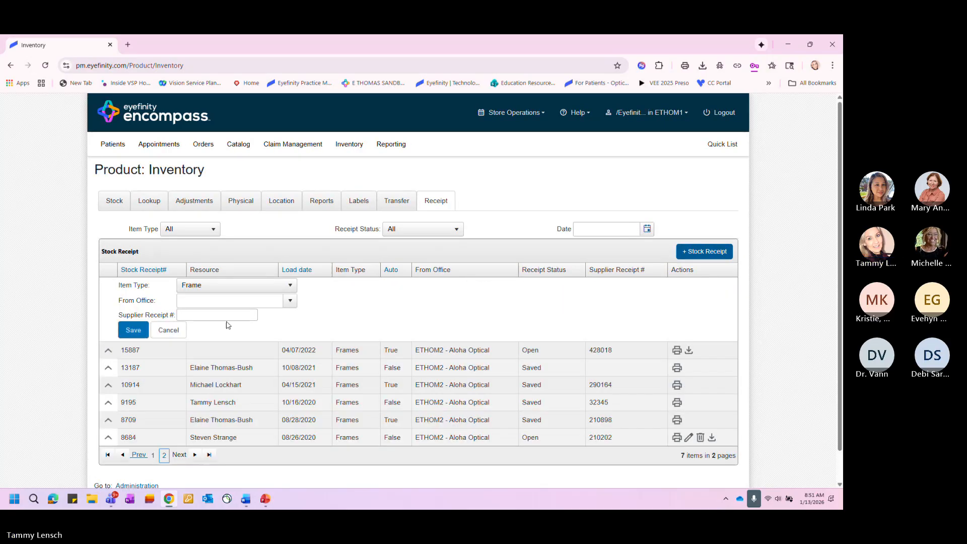
left_click(290, 302)
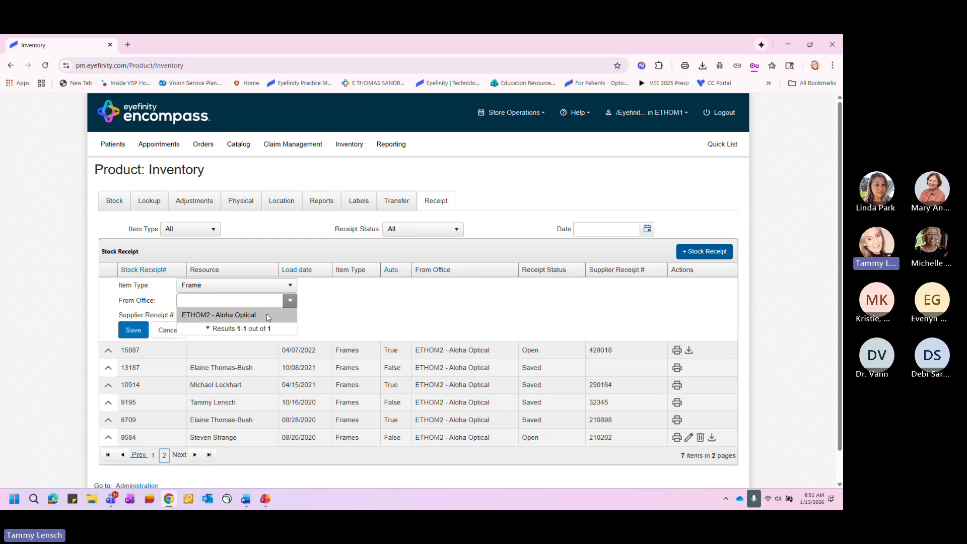
left_click(273, 316)
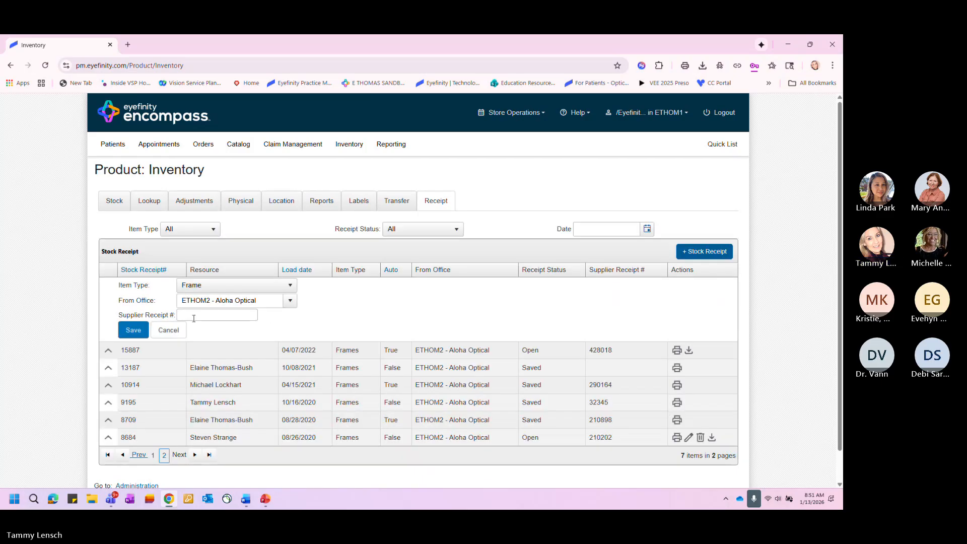
left_click(132, 330)
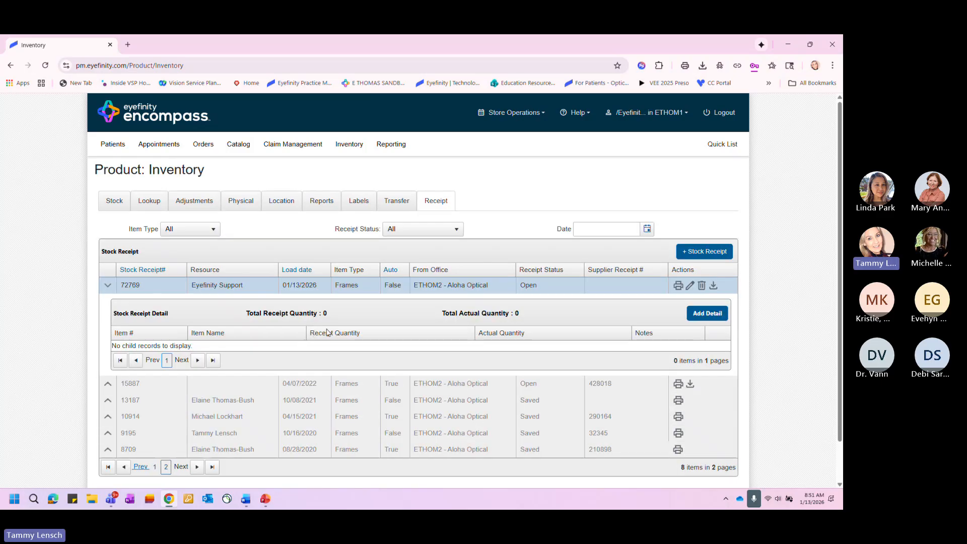
left_click(708, 314)
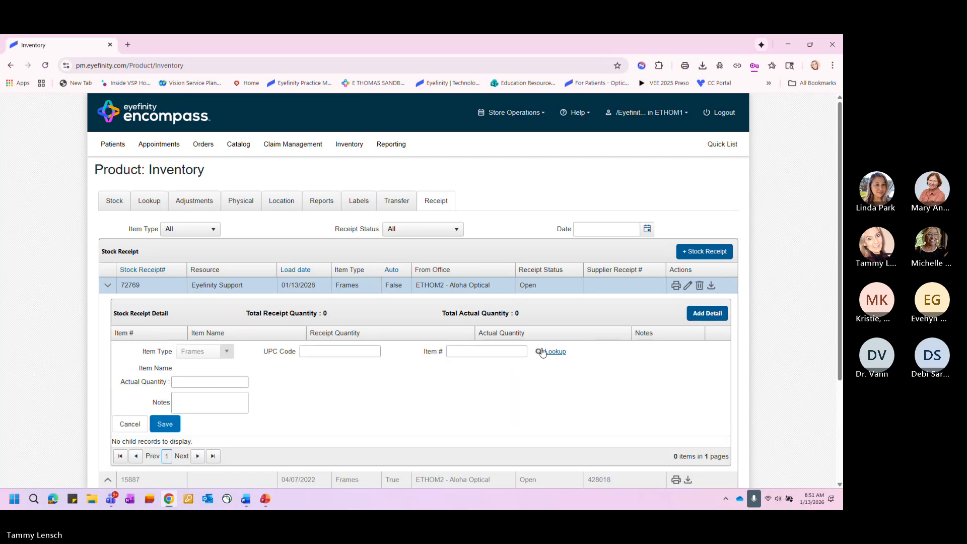
right_click(471, 351)
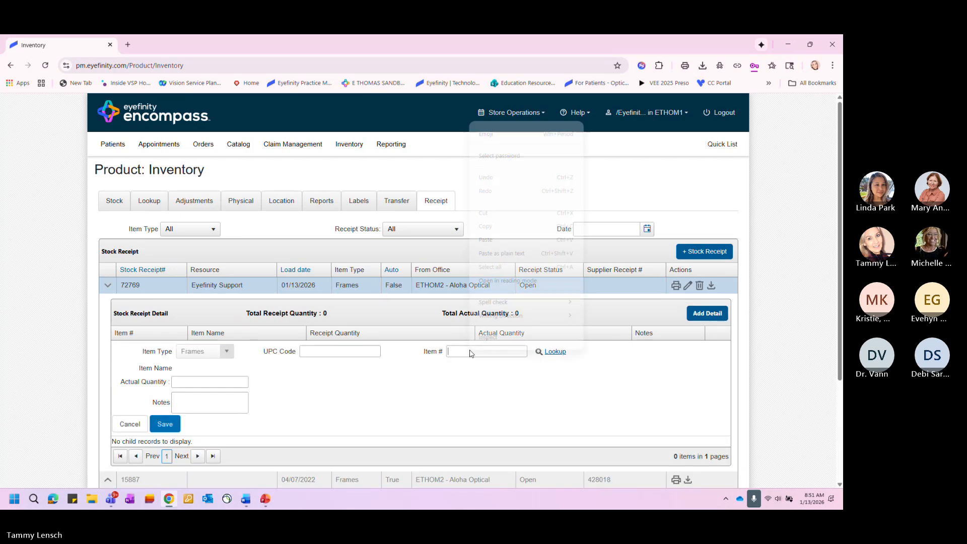
left_click(499, 239)
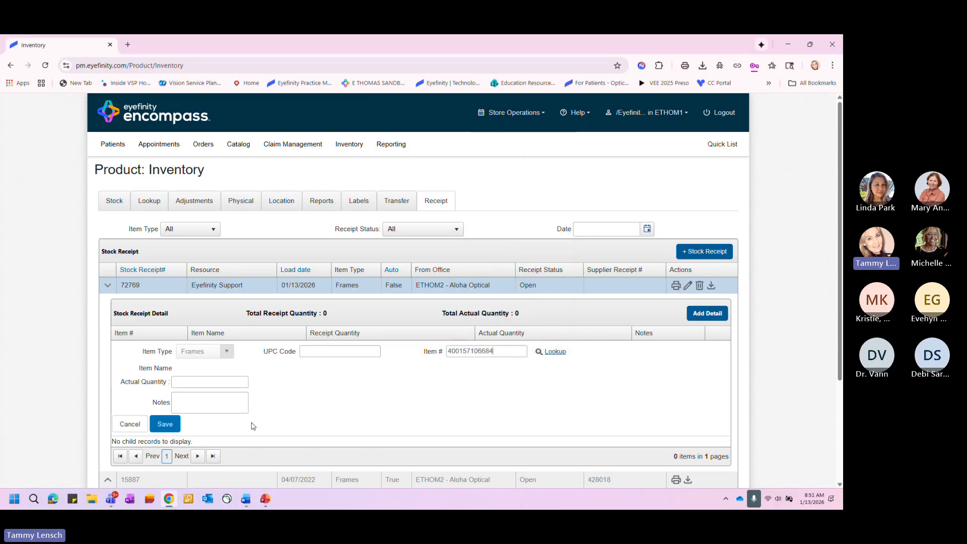
left_click(396, 410)
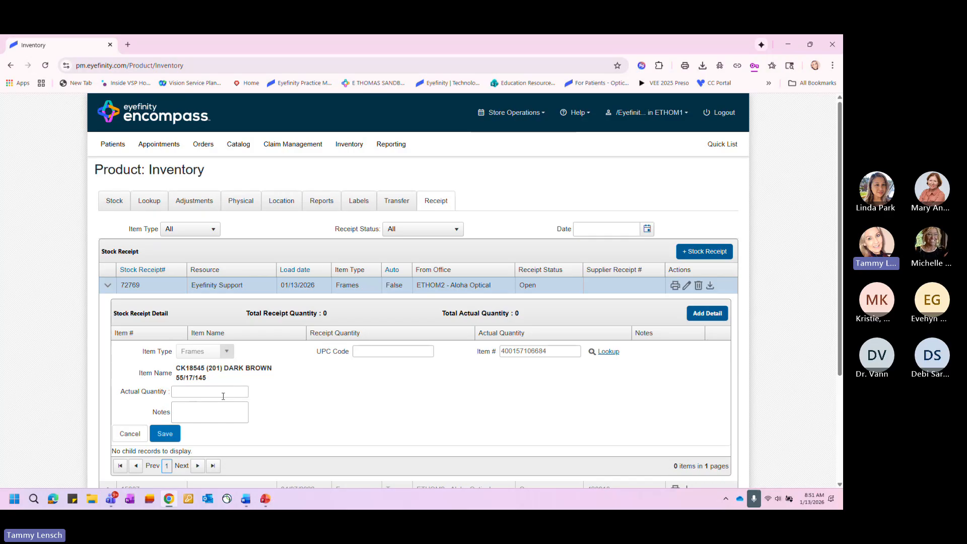
left_click(162, 435)
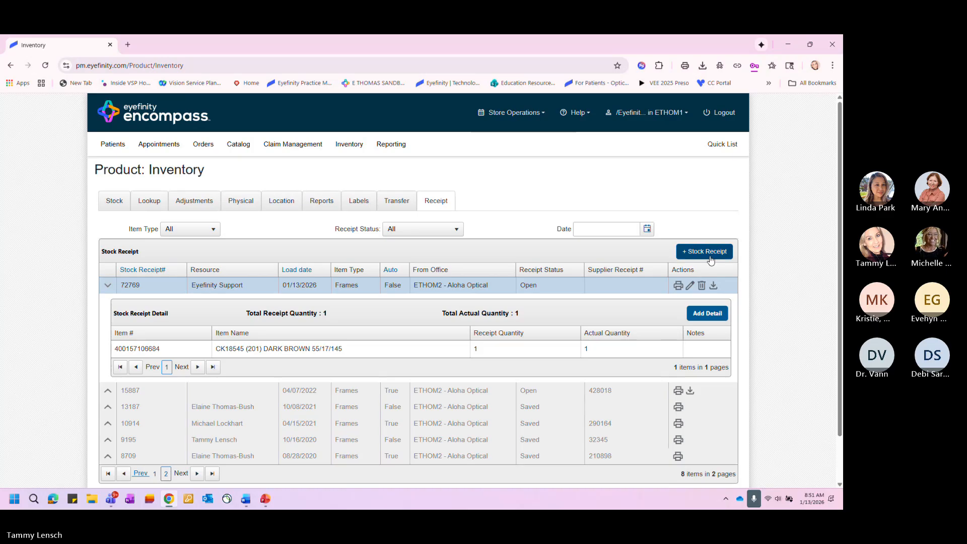
left_click(716, 288)
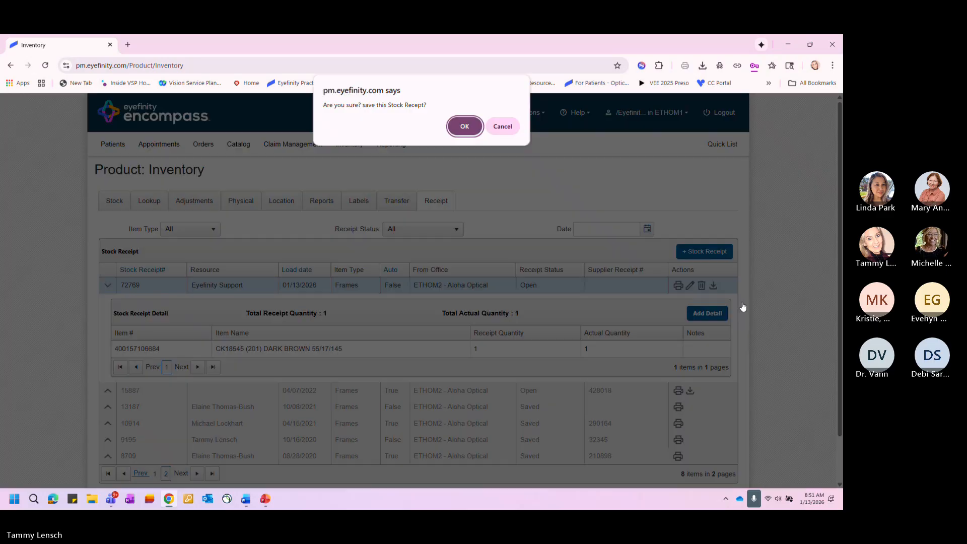
left_click(454, 128)
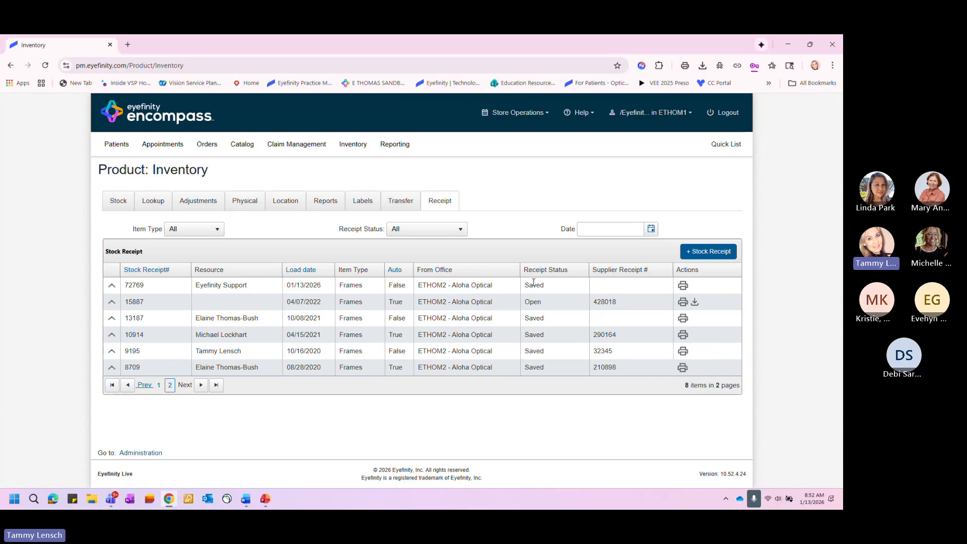
- Open the printable Stock Receipt Report for the newly saved receipt, read it enlarged, and close it
left_click(683, 286)
double_click(267, 45)
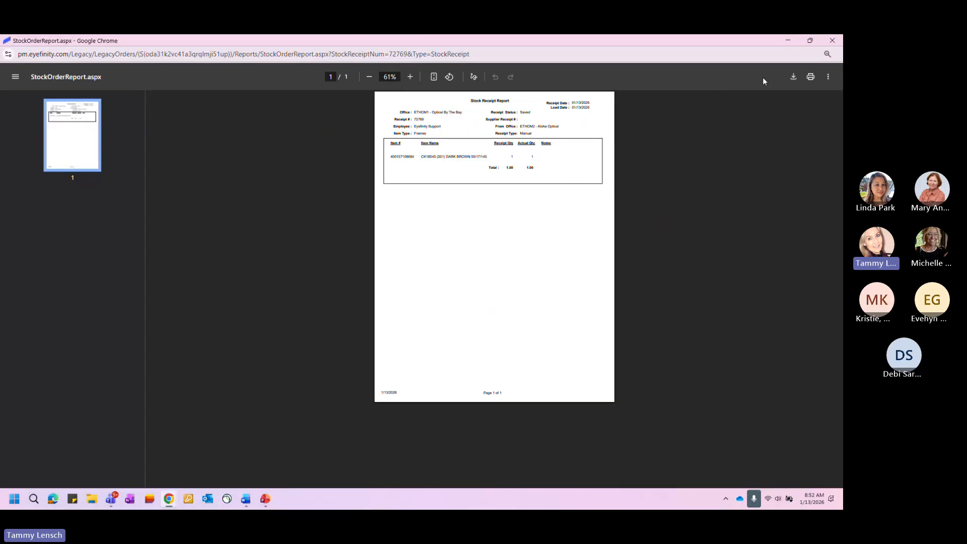
left_click(410, 77)
left_click(410, 77)
left_click(410, 76)
left_click(410, 76)
left_click(410, 77)
left_click(410, 77)
left_click(410, 76)
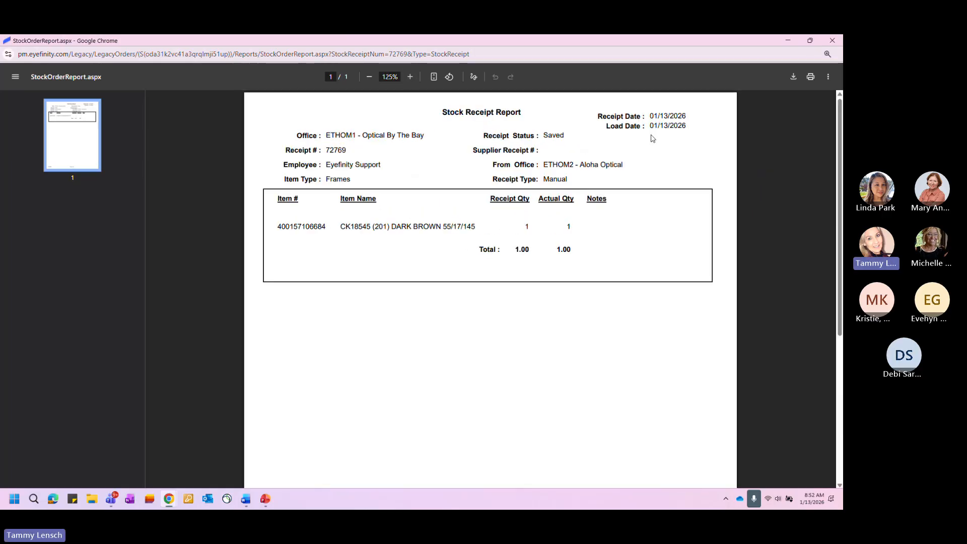
left_click(831, 41)
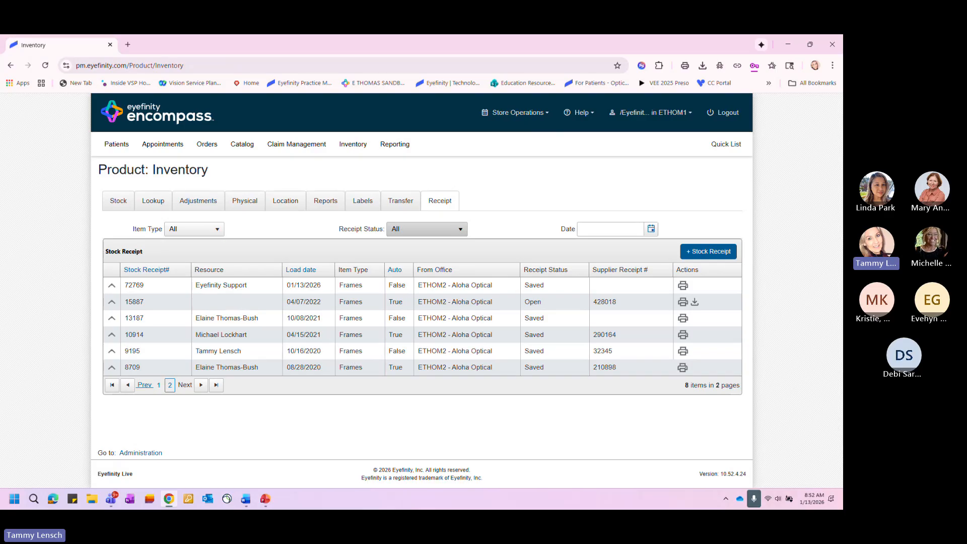
- Look through the names of the available inventory reports, keeping Reconciliation by Collection (INV101) selected
left_click(323, 203)
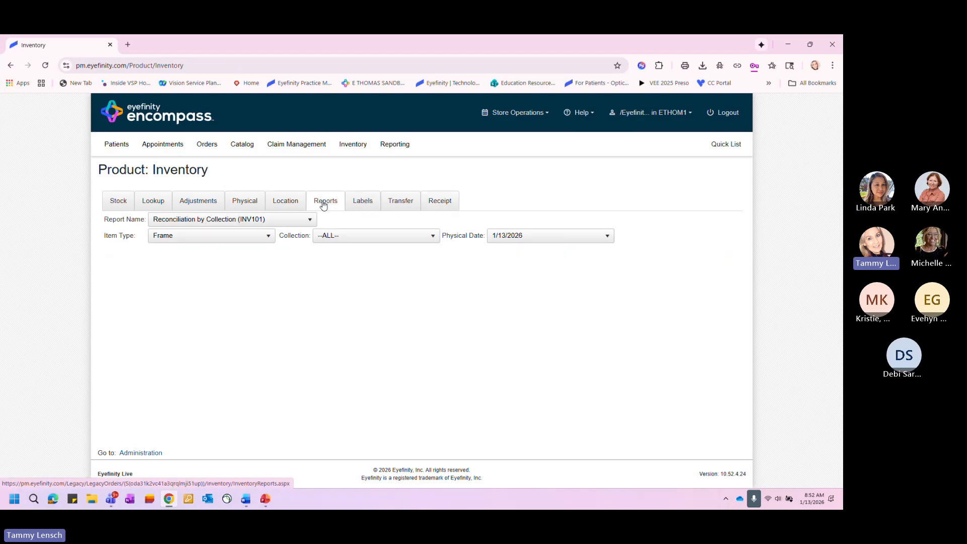
left_click(305, 221)
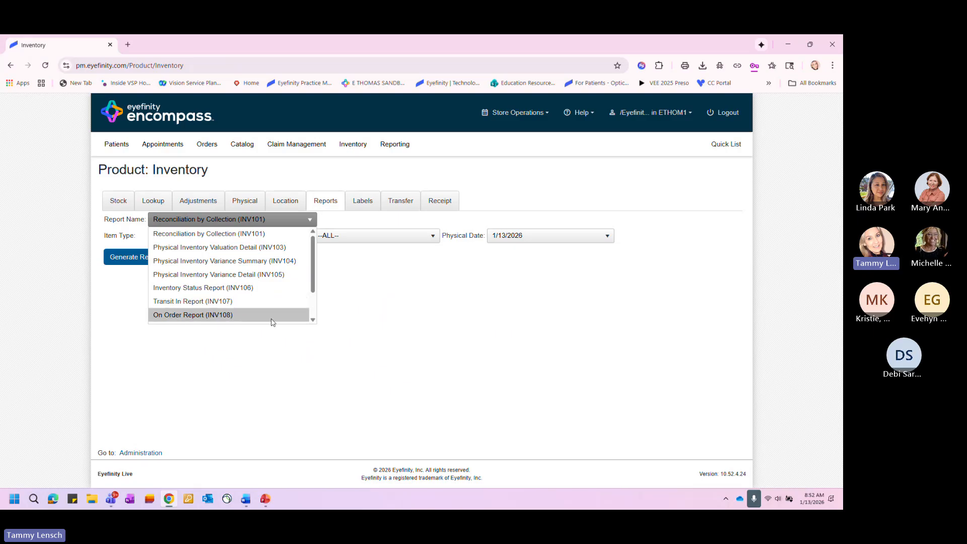
left_click_drag(313, 289, 313, 306)
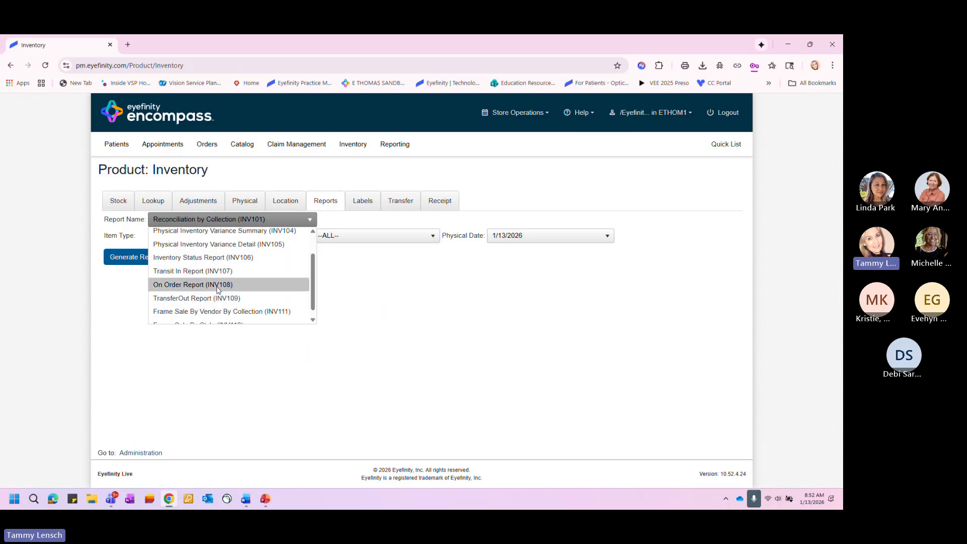
left_click(377, 307)
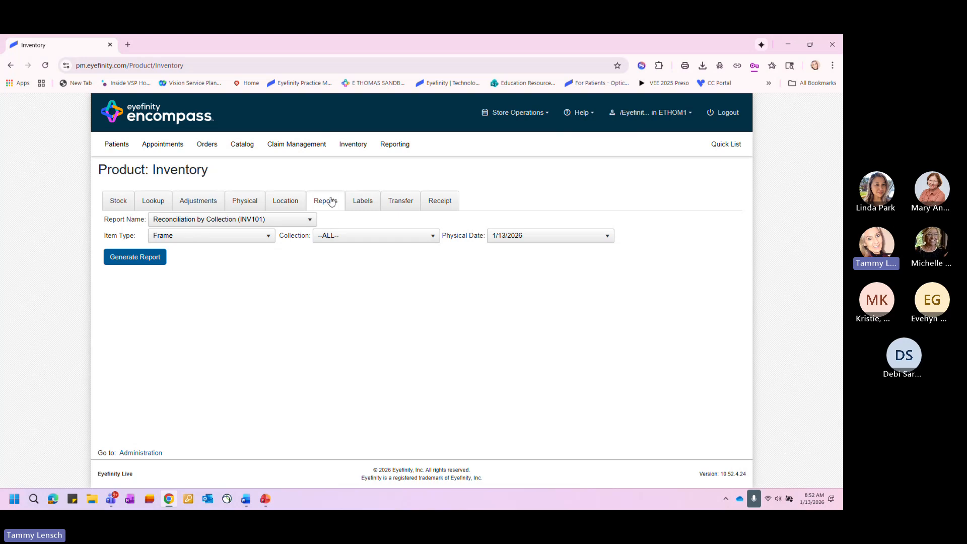
- Generate the standard Inventory Valuation report for Frames with valuation date 01/13/2026, without grouping by collection
left_click(391, 149)
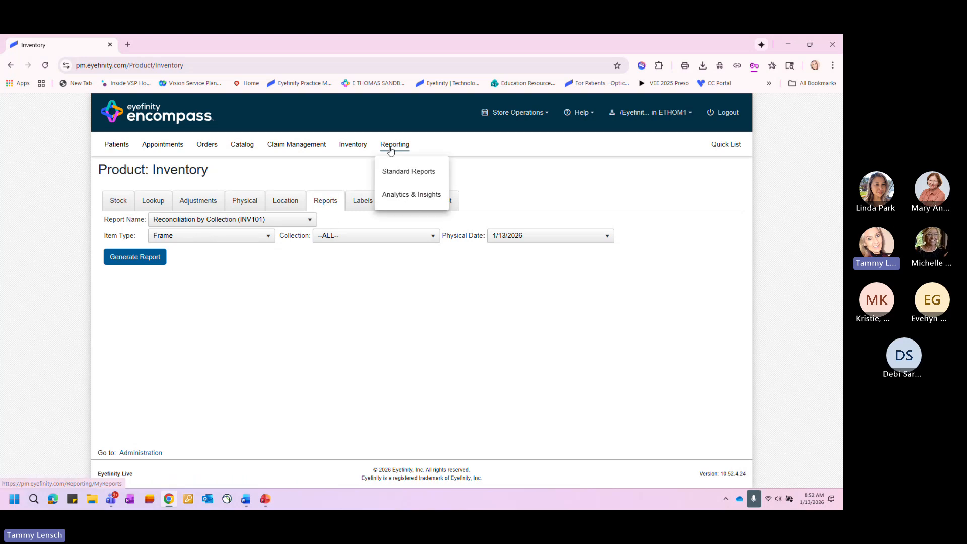
left_click(398, 173)
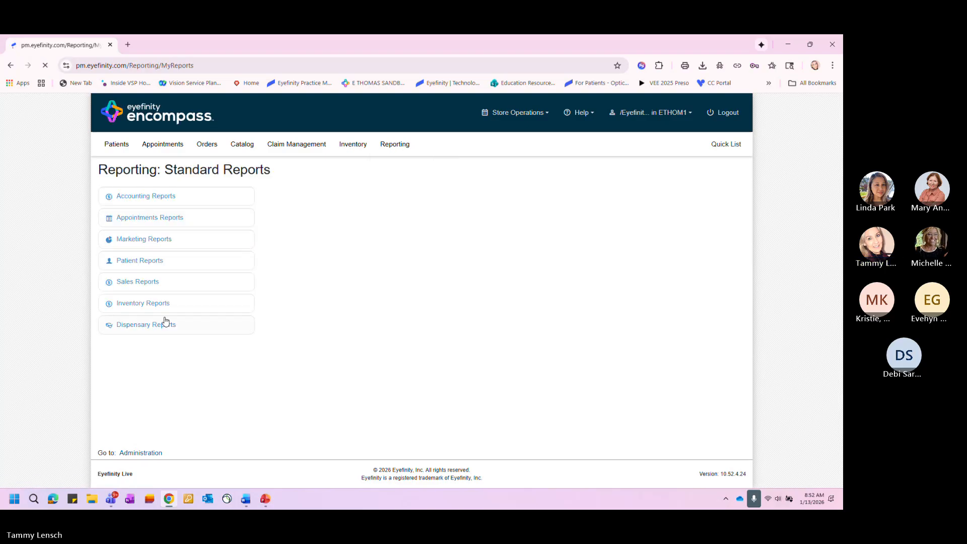
left_click(156, 308)
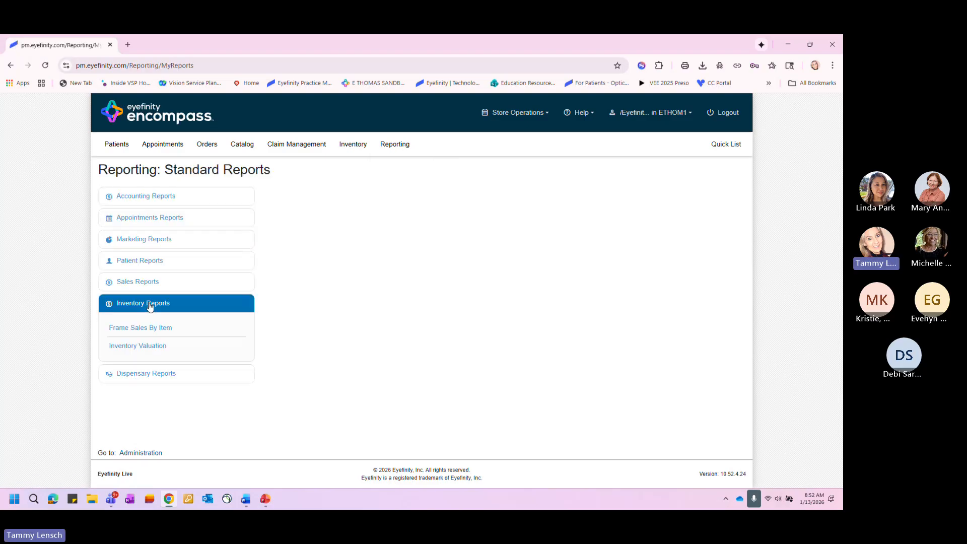
left_click(151, 348)
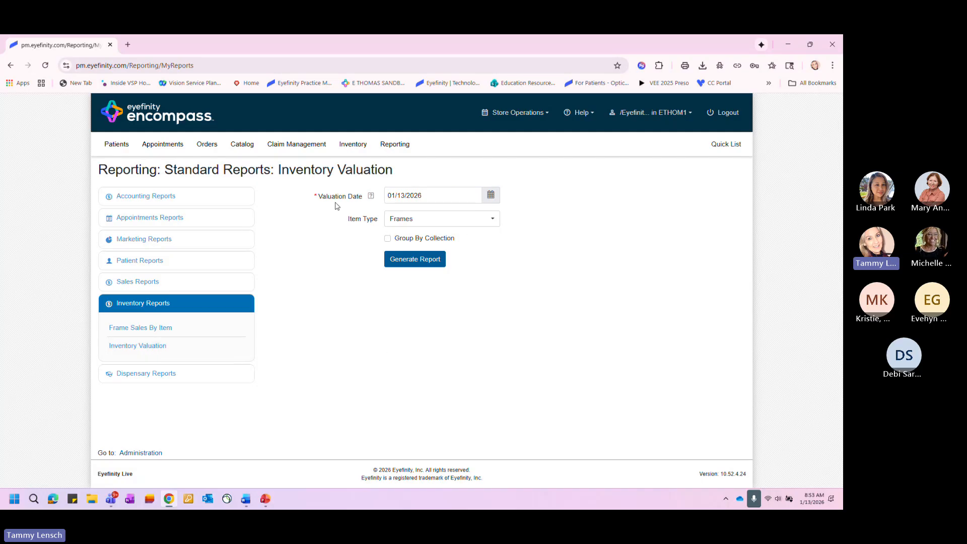
left_click(405, 262)
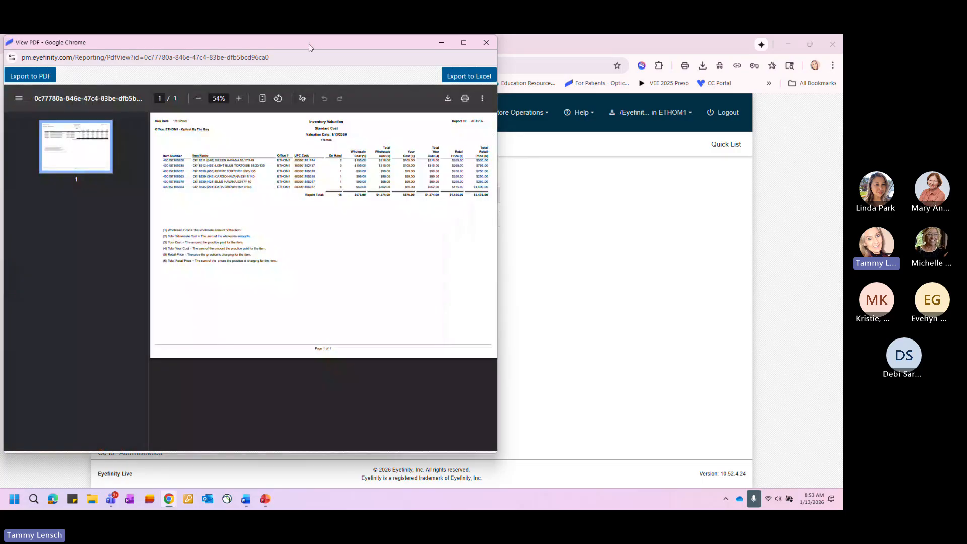
- Examine the on-hand quantities, costs and retail prices in the enlarged Inventory Valuation report, and close it
double_click(309, 48)
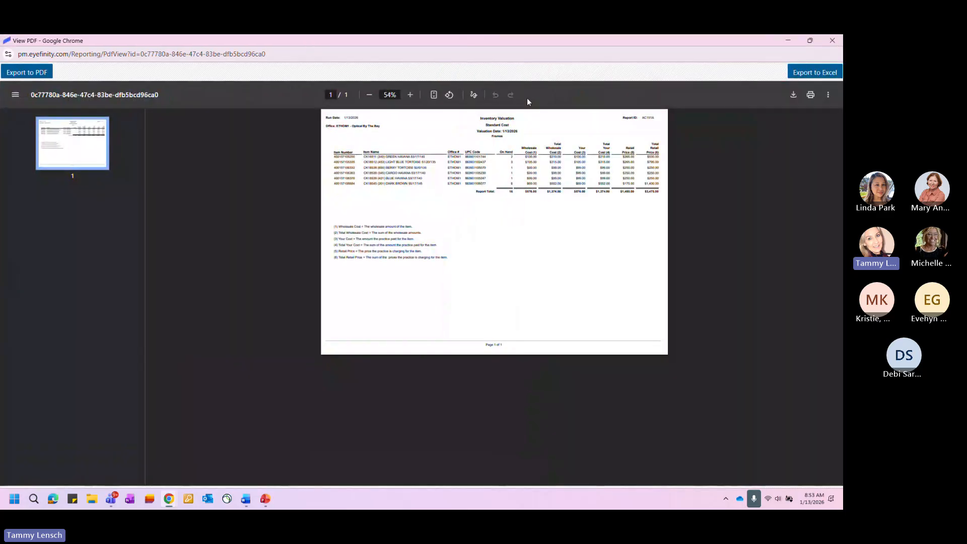
left_click(412, 96)
left_click(412, 96)
left_click(412, 96)
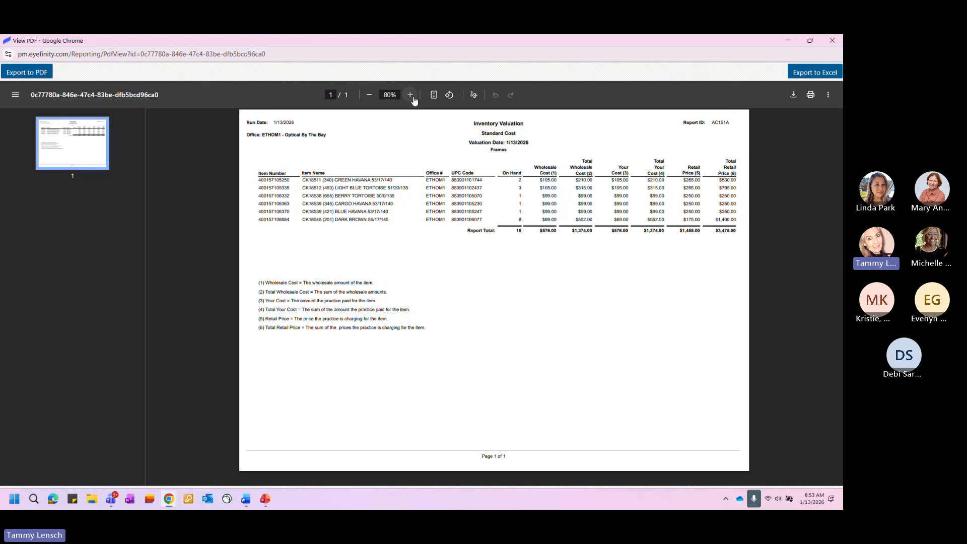
left_click(412, 97)
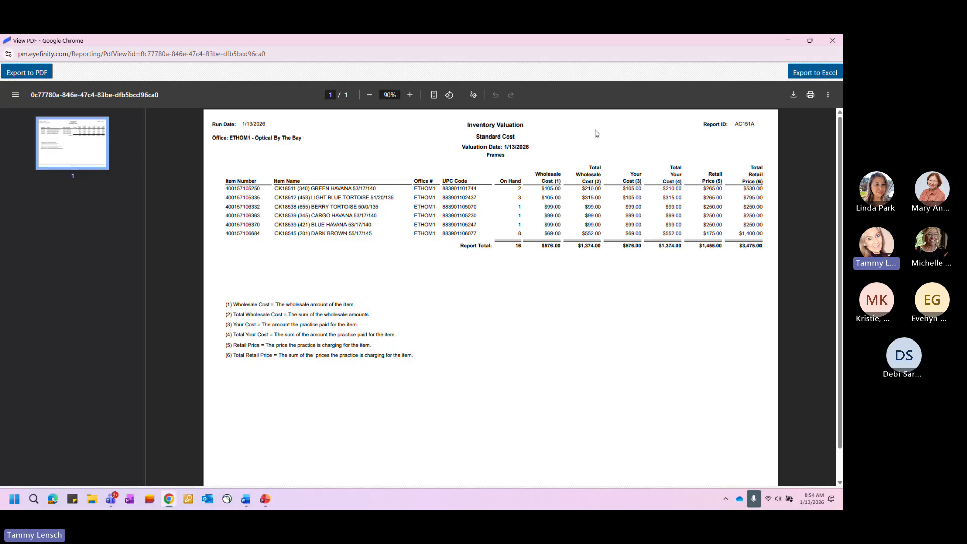
left_click(832, 41)
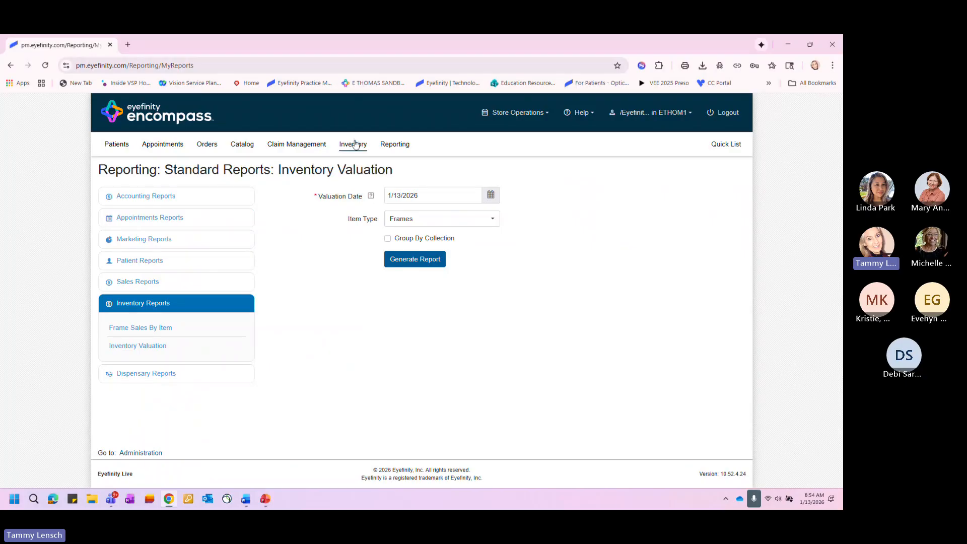
- Review the inventory module's stock orders, adjustments, label printing and physical counts, ending with the list of available inventory reports
mouse_move(355, 145)
left_click(366, 168)
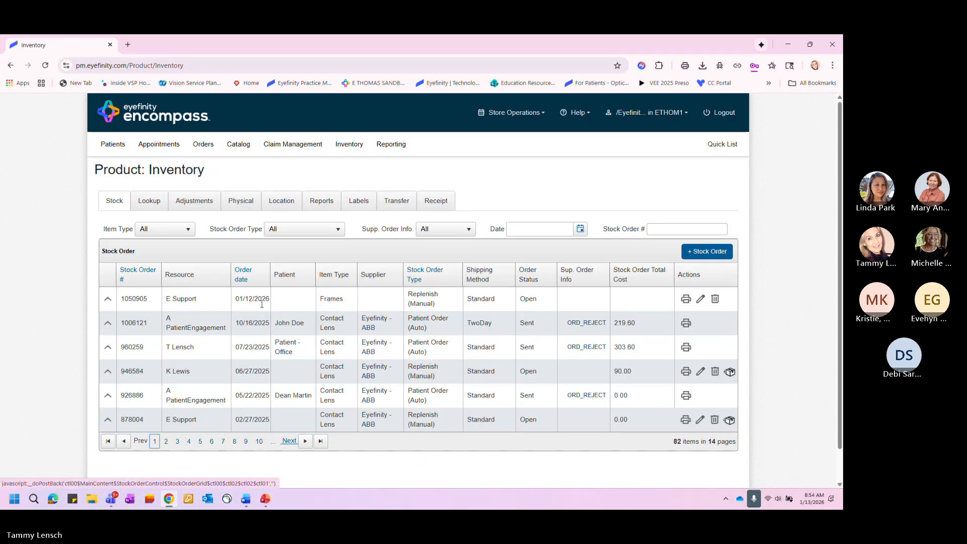
left_click(186, 203)
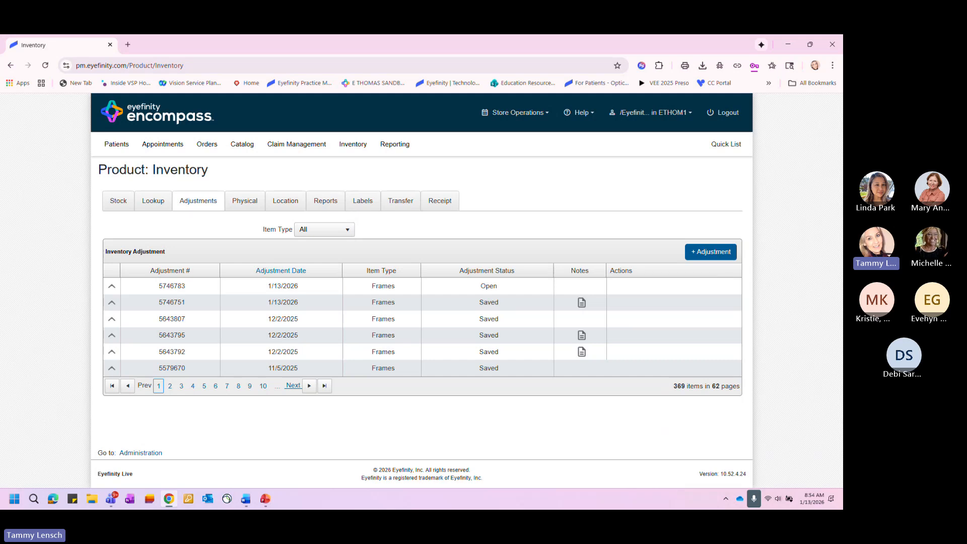
left_click(365, 201)
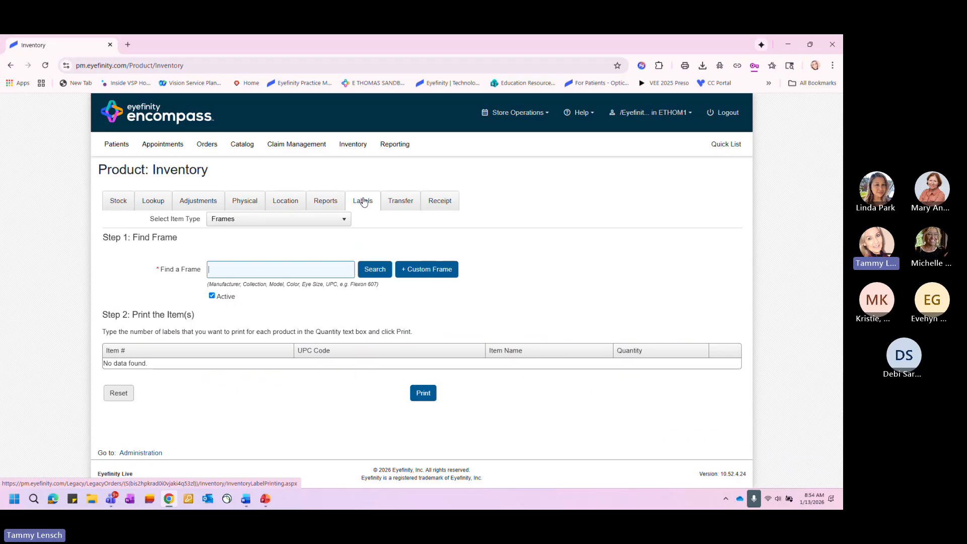
left_click(246, 202)
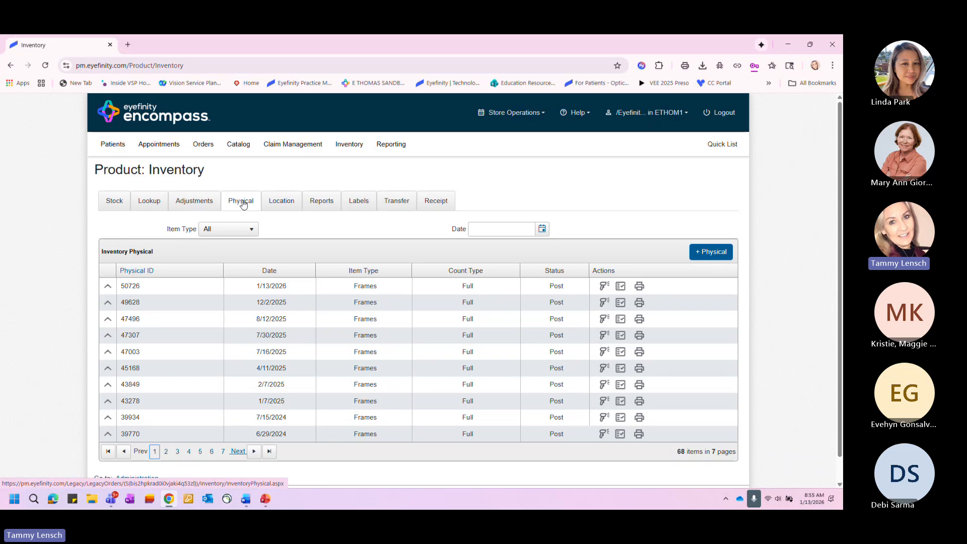
left_click(200, 203)
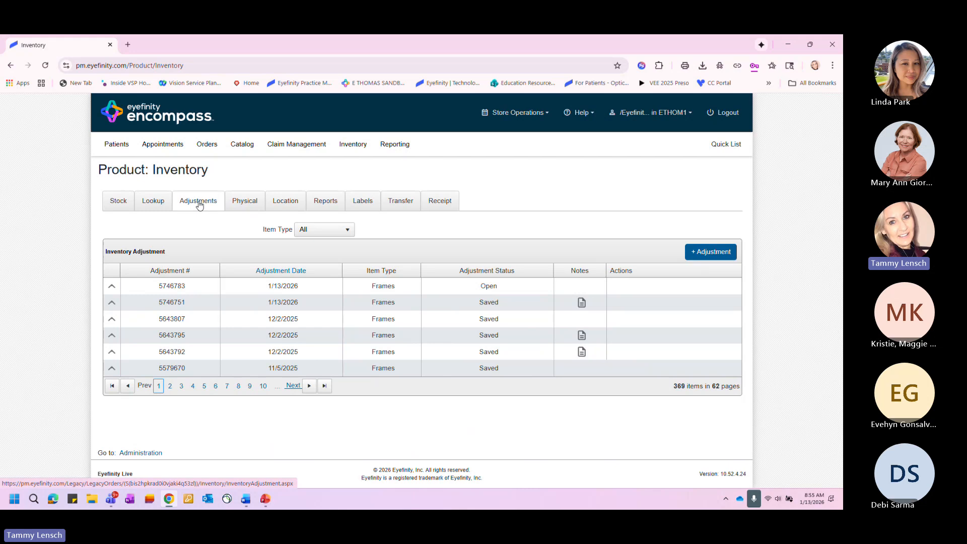
left_click(317, 204)
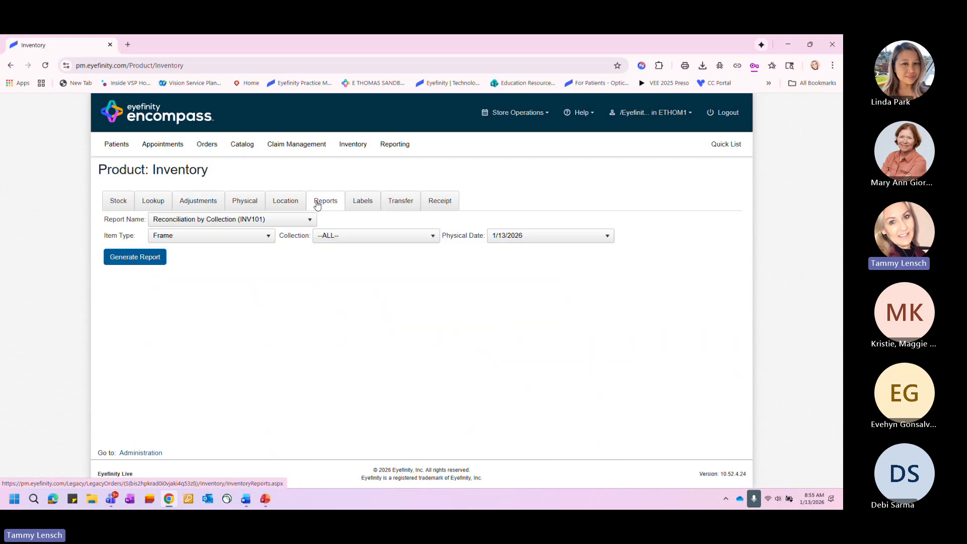
left_click(307, 224)
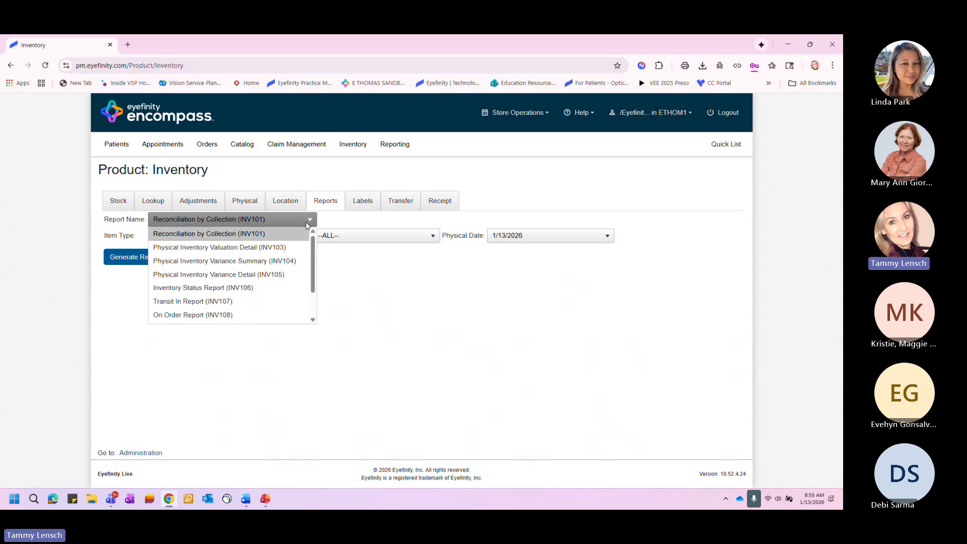
left_click(497, 313)
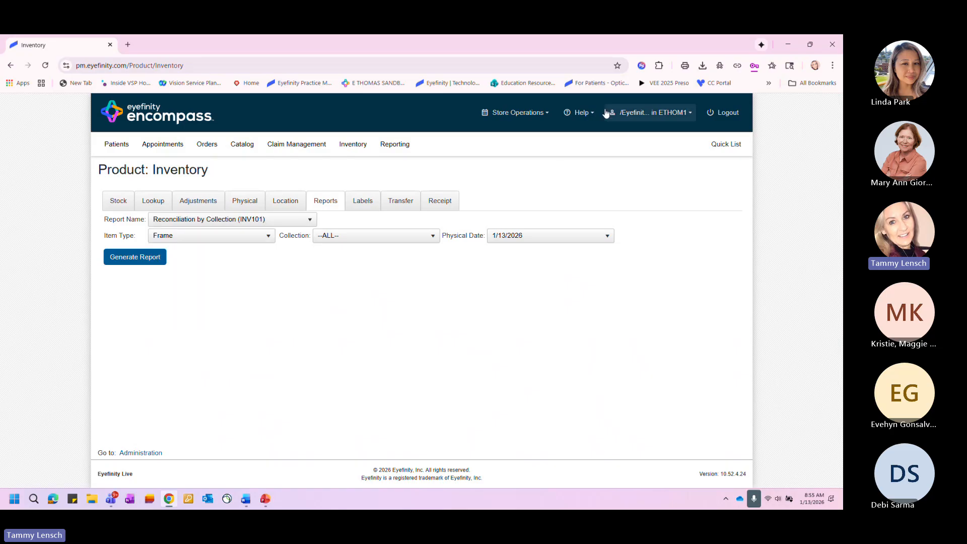
- Open the online help topics and go to the Inventory section on tracking, adjusting and reporting on inventory
left_click(580, 112)
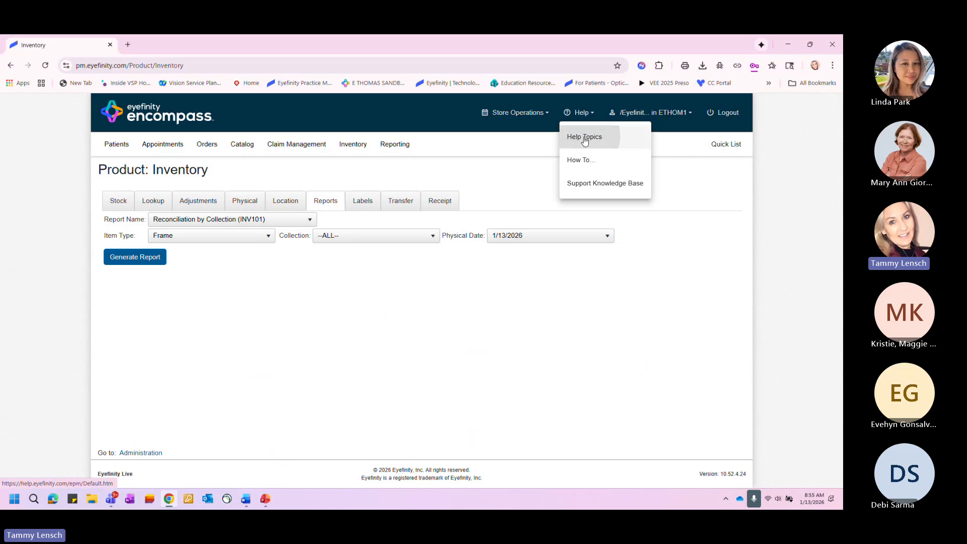
left_click(585, 142)
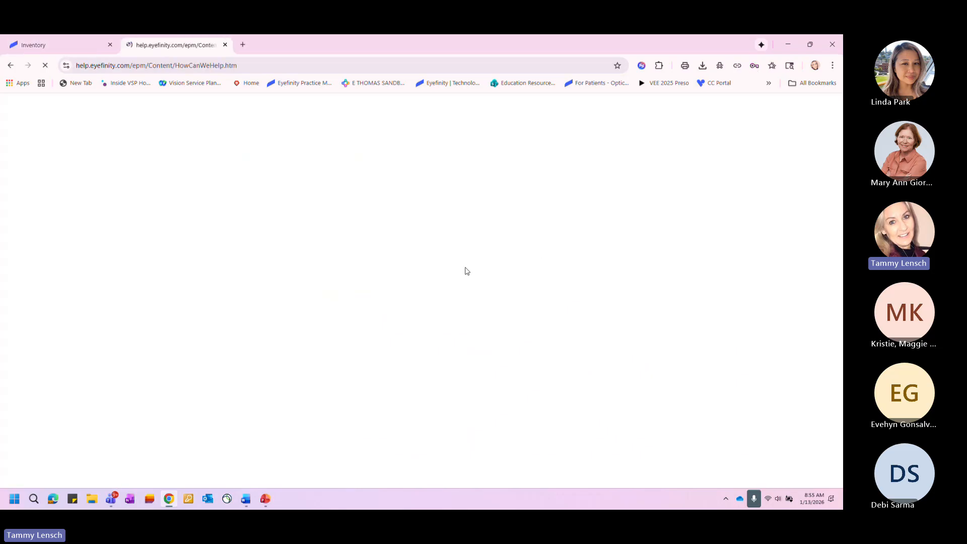
scroll(473, 279, "down", 3)
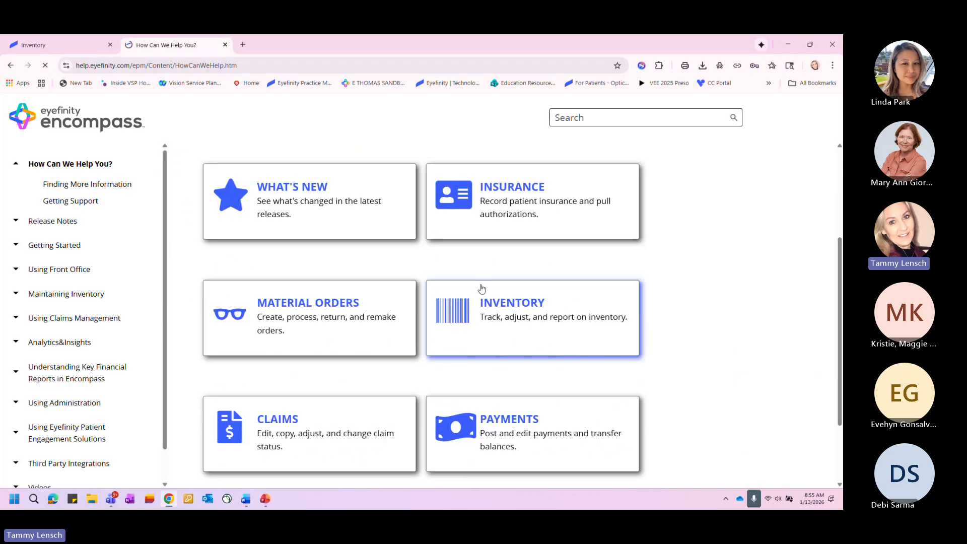
left_click(504, 316)
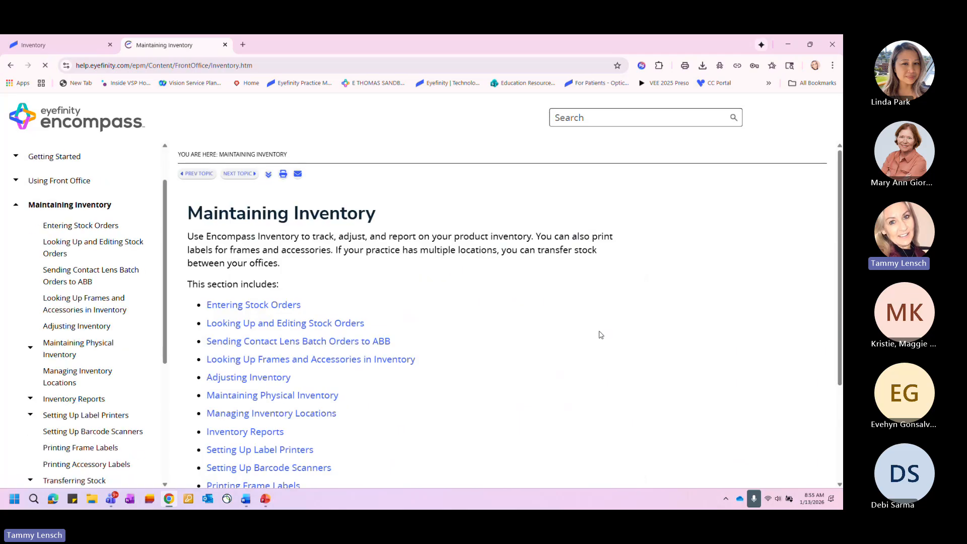
- Look through the list of Maintaining Inventory help topics and return to the inventory reports page
scroll(265, 297, "down", 2)
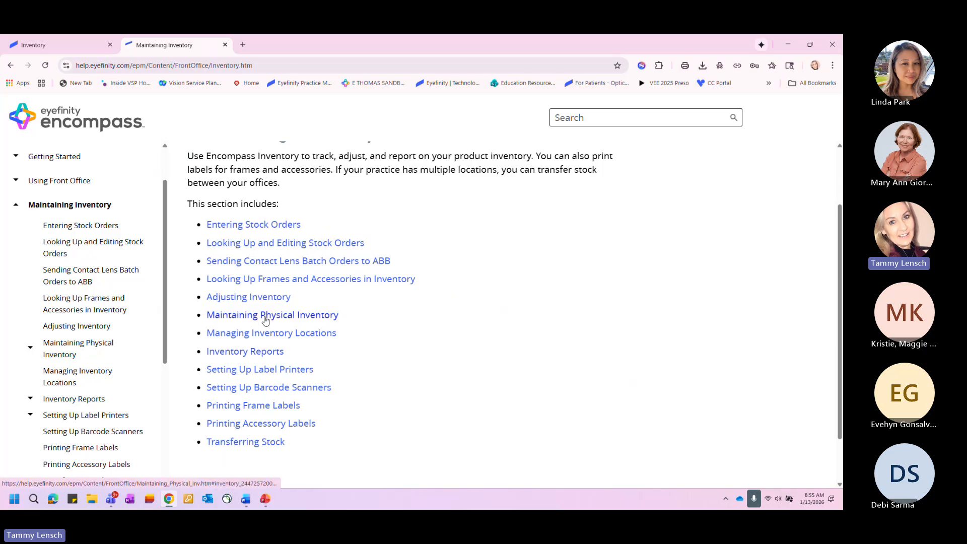
scroll(265, 321, "up", 2)
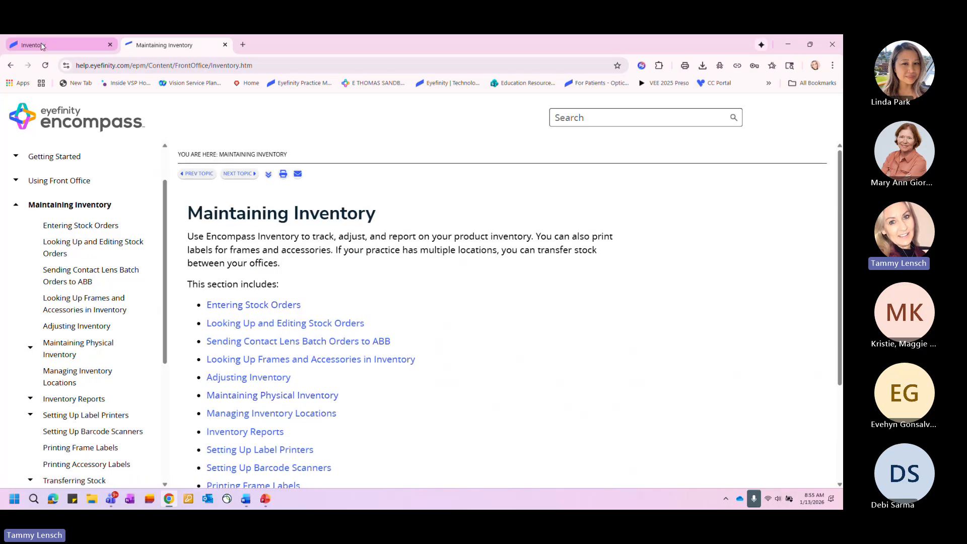
left_click(61, 47)
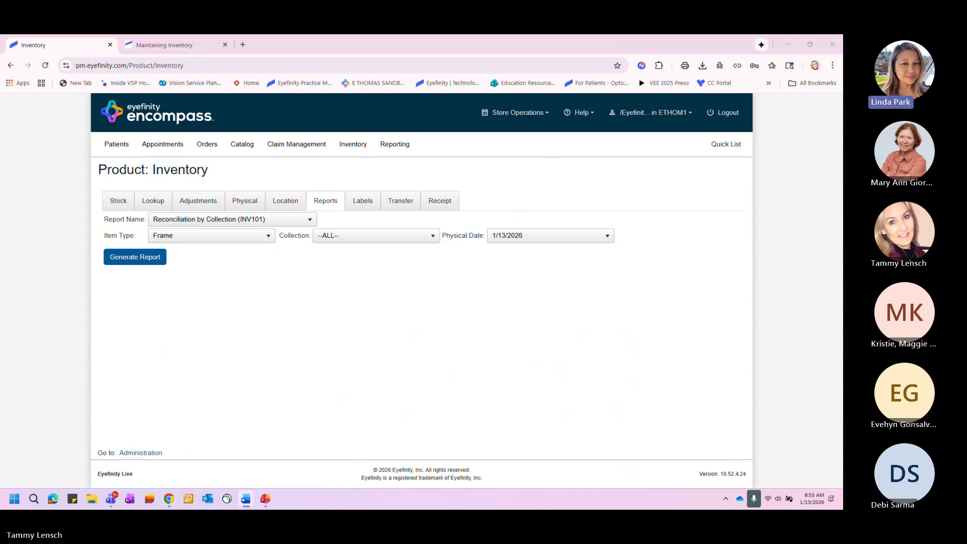
left_click(579, 112)
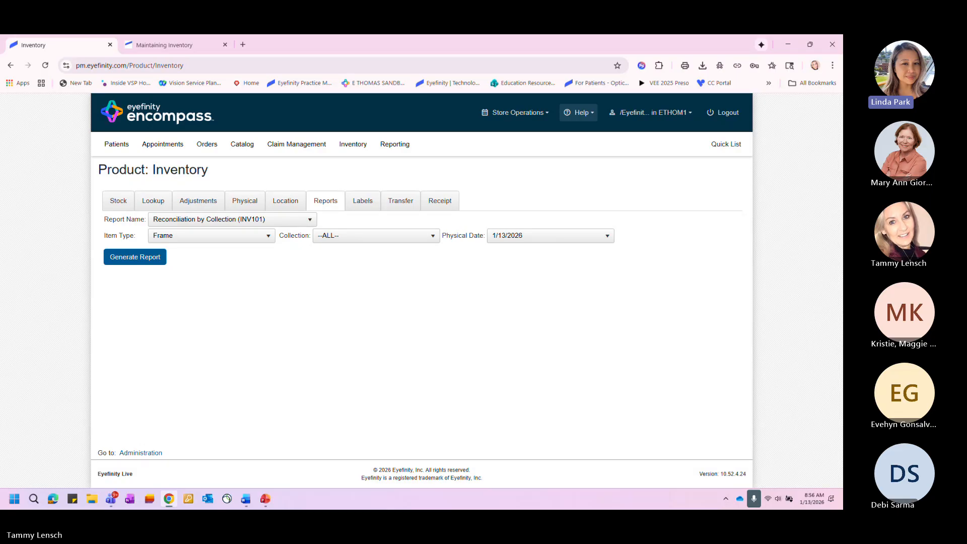
- Switch to the PowerPoint presentation, start the slide show from the Questions slide, and advance to the Education Resources slide
key("alt+Tab")
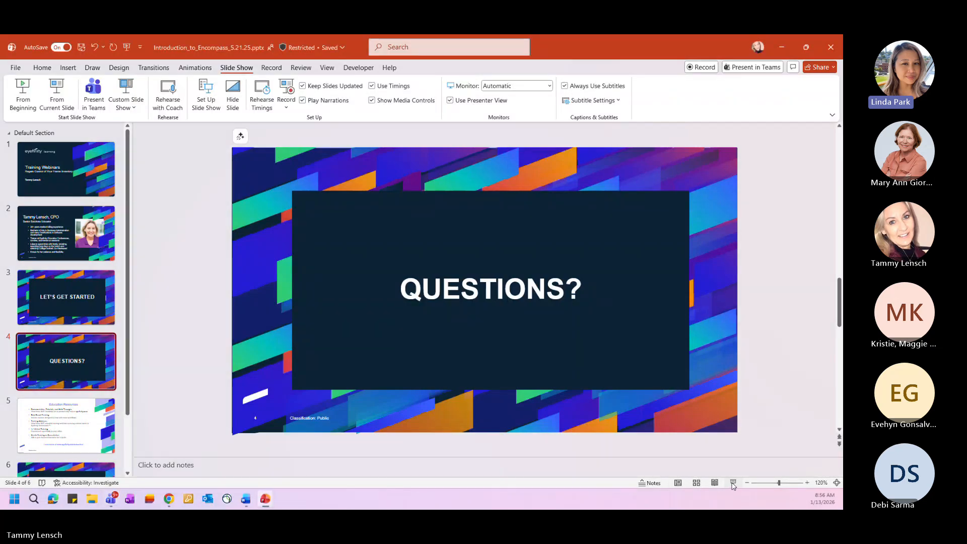
left_click(733, 484)
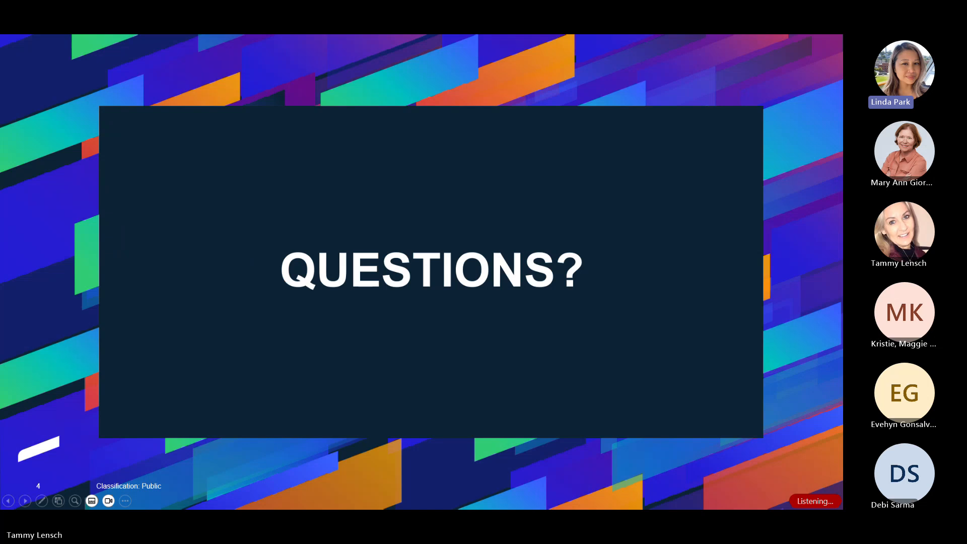
key("Right")
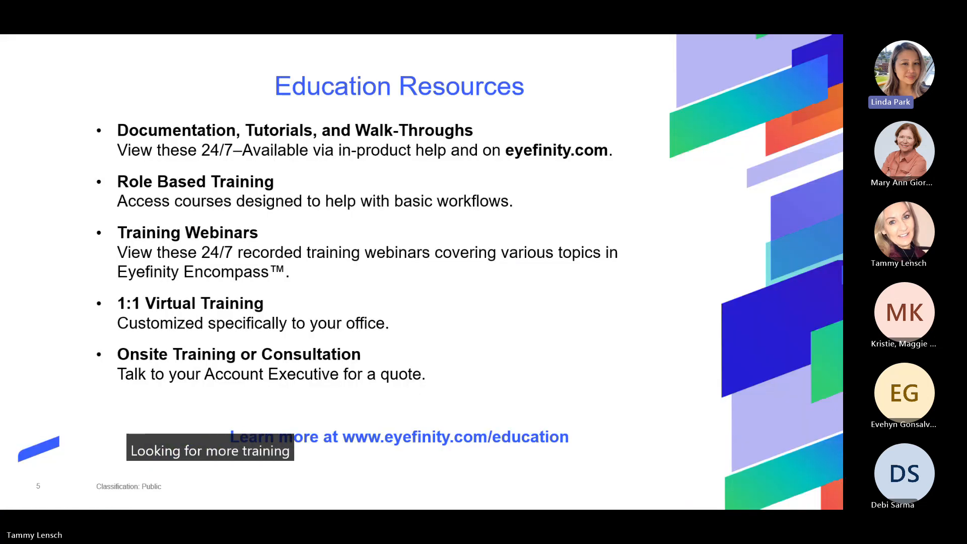